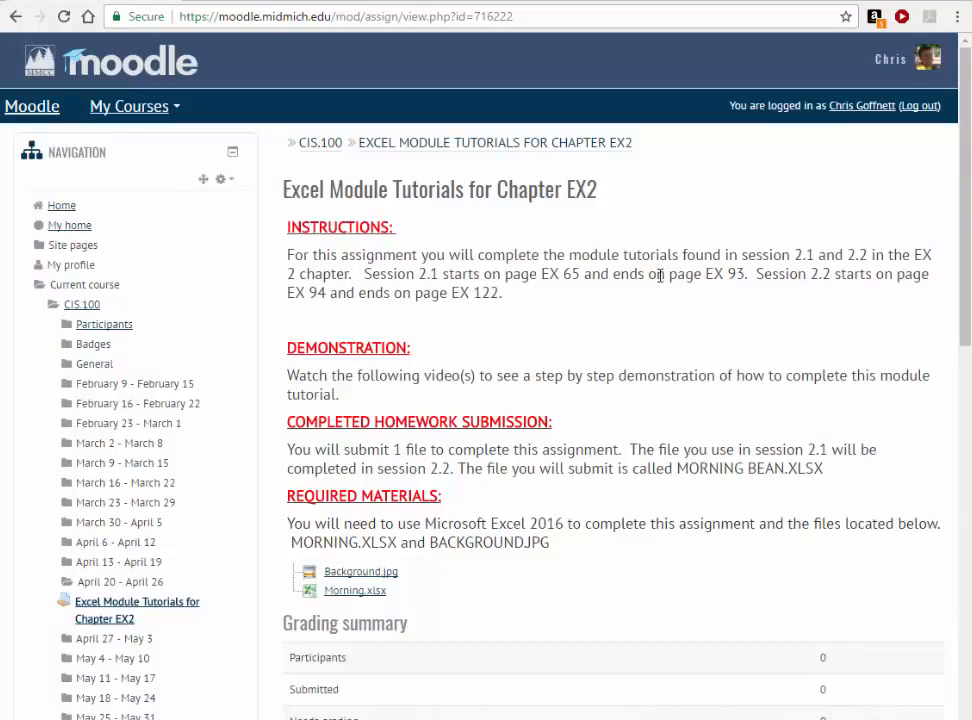
# - Read the assignment page for the session page ranges, the name of the file to submit and the required materials
pyautogui.moveTo(667, 274); pyautogui.dragTo(499, 292)
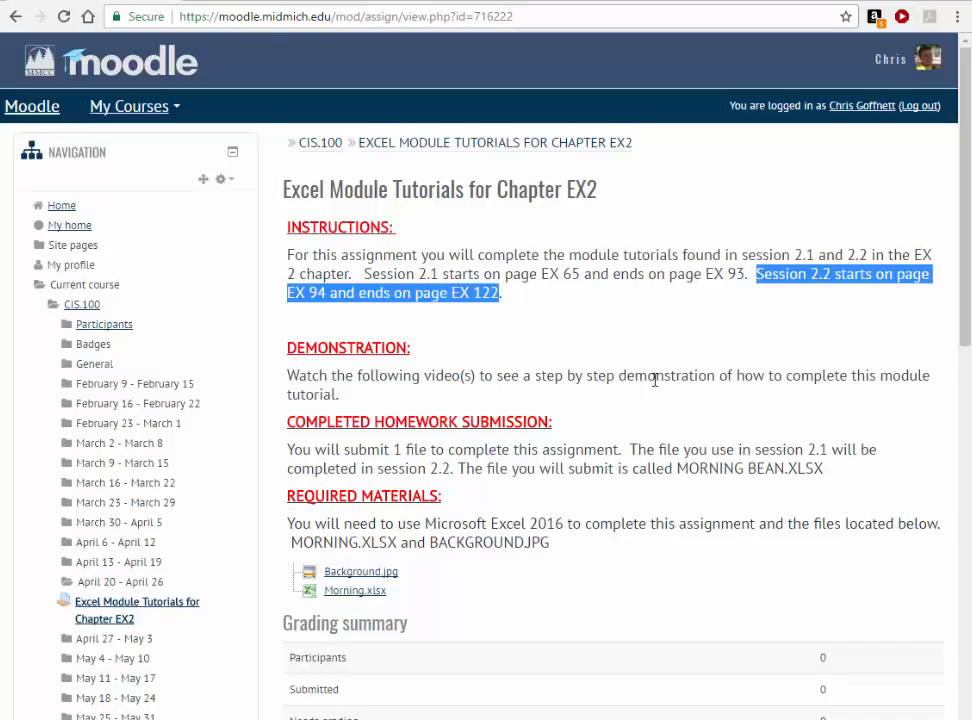
pyautogui.scroll(-1, 655, 379)
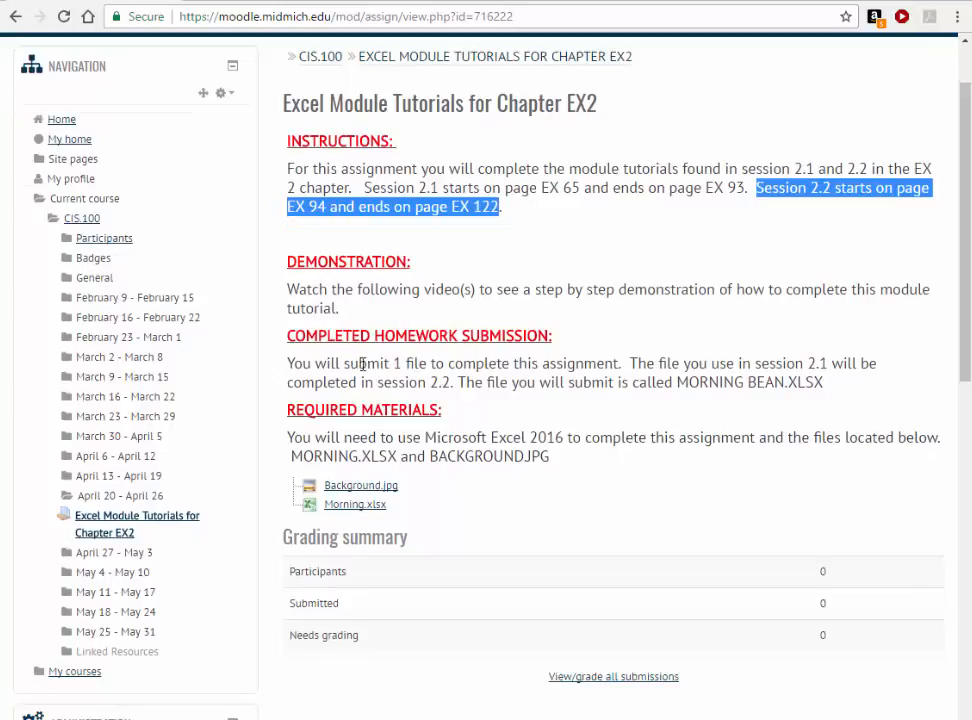
pyautogui.scroll(-1, 492, 384)
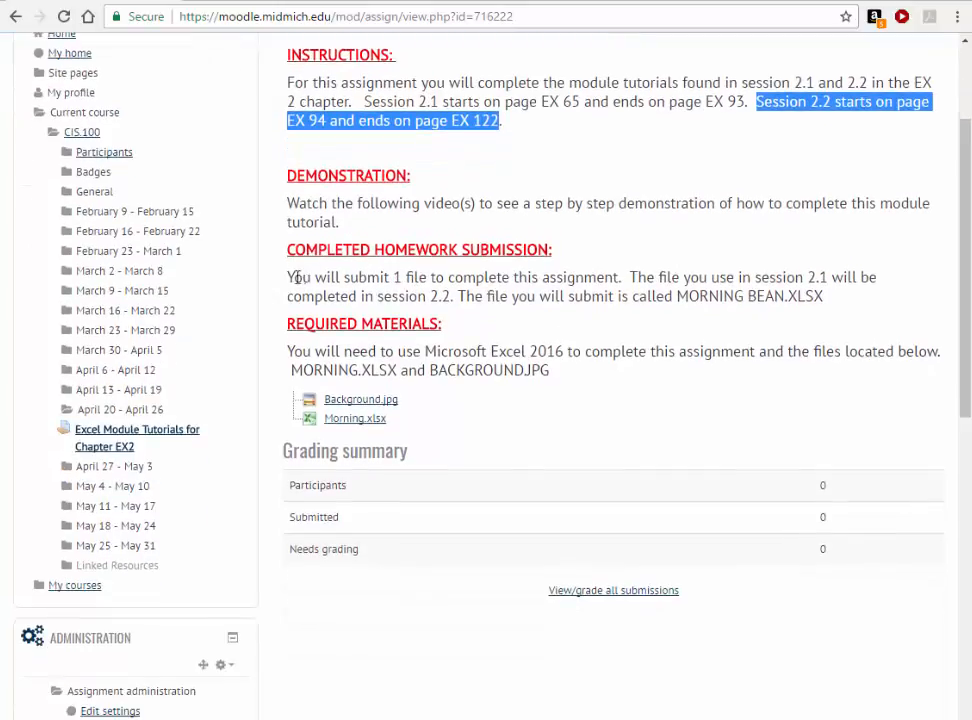
pyautogui.moveTo(288, 277); pyautogui.dragTo(436, 278)
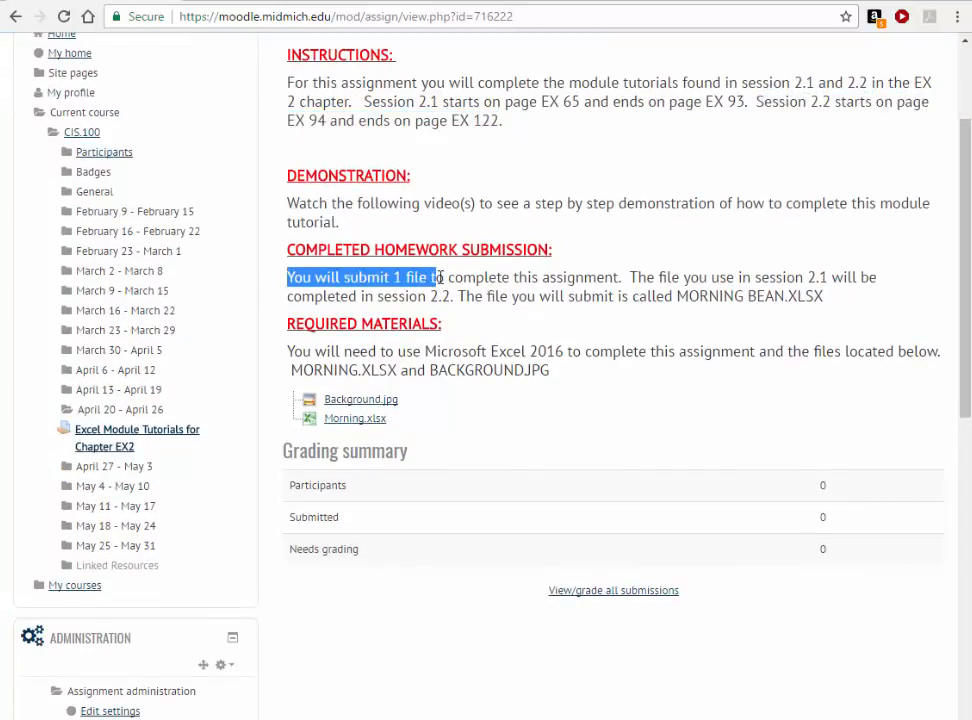
pyautogui.click(695, 296)
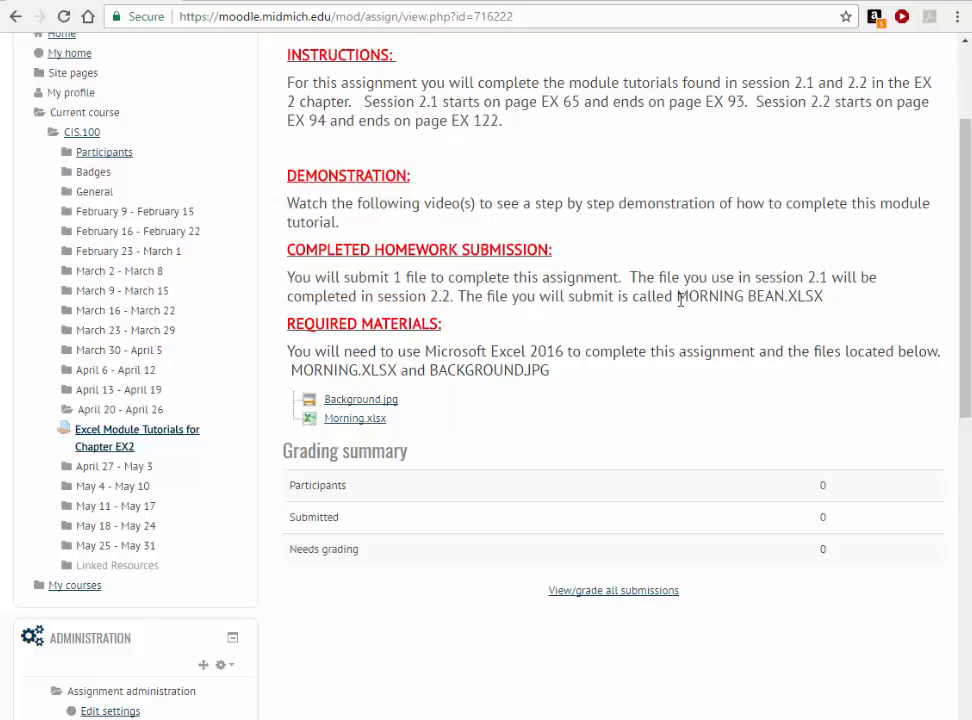
pyautogui.moveTo(677, 296); pyautogui.dragTo(824, 297)
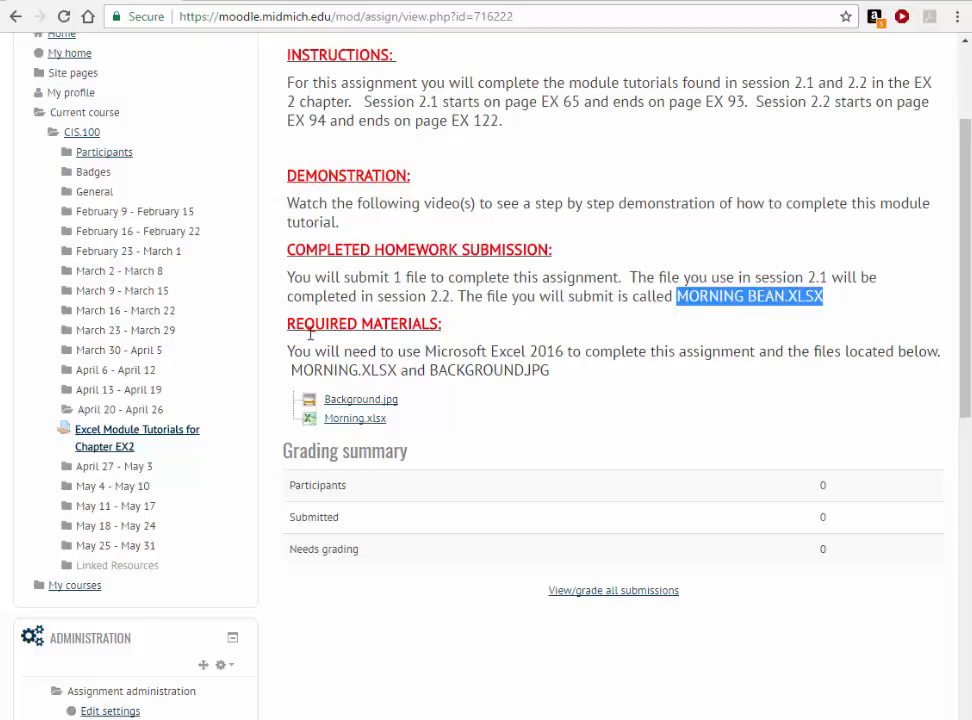
pyautogui.click(446, 371)
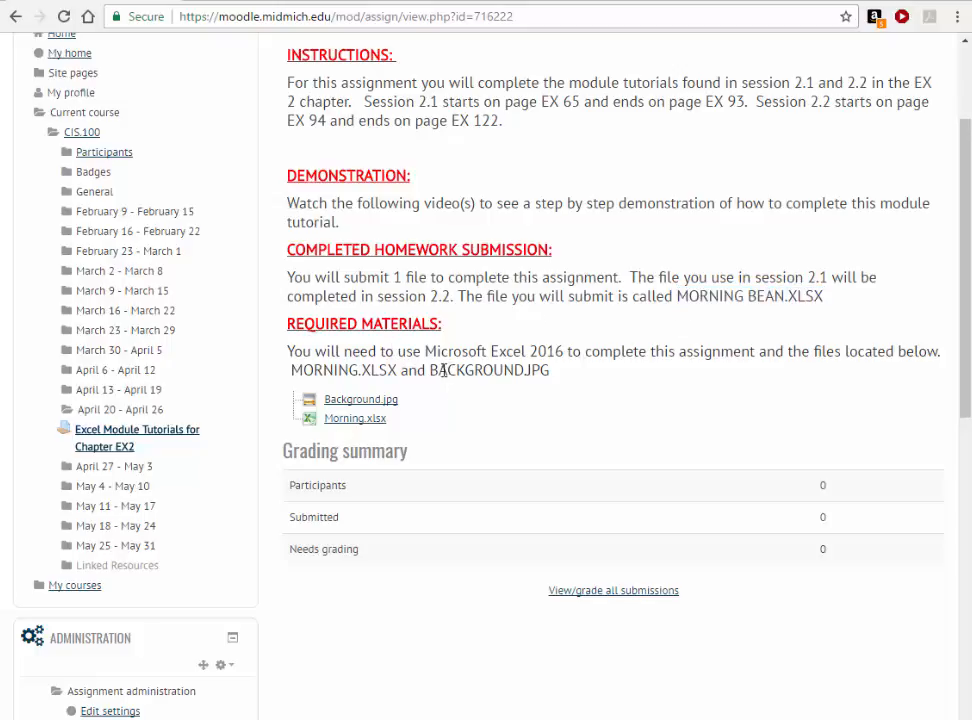
# - Open the assignment's Morning.xlsx file in Excel and save a copy in the Documents folder as Morning Bean.xlsx
pyautogui.click(356, 420)
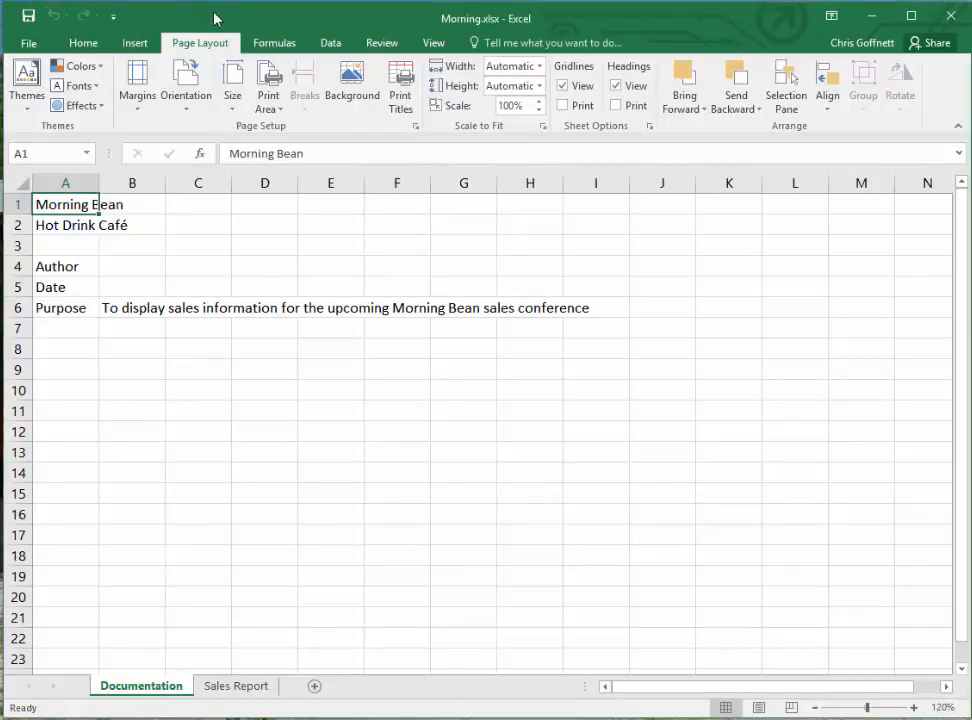
pyautogui.click(22, 43)
pyautogui.click(42, 215)
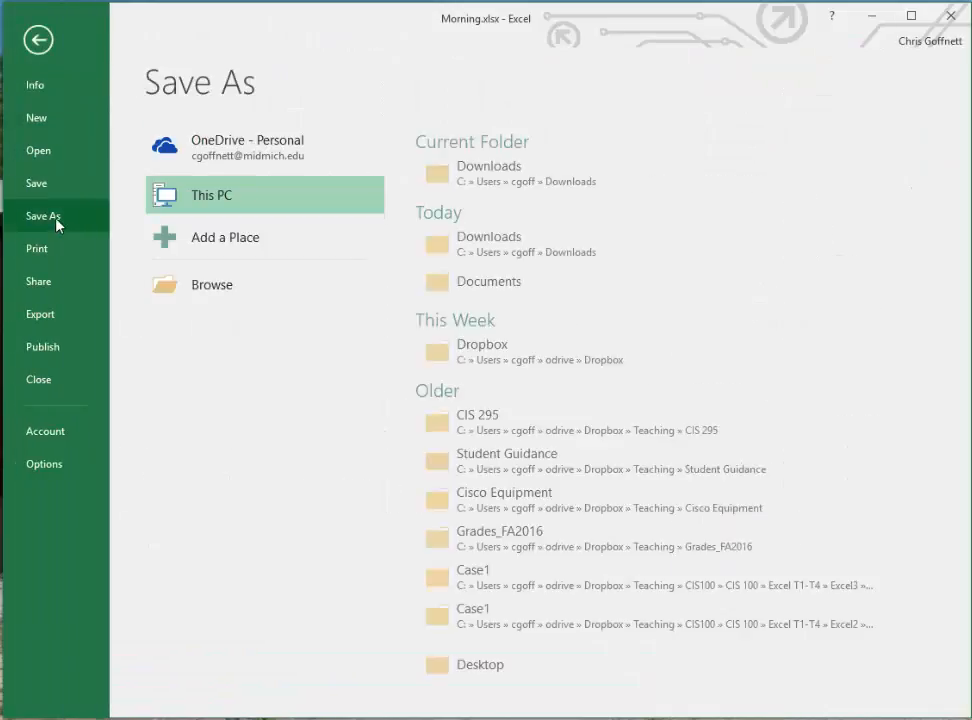
pyautogui.click(495, 284)
pyautogui.click(163, 348)
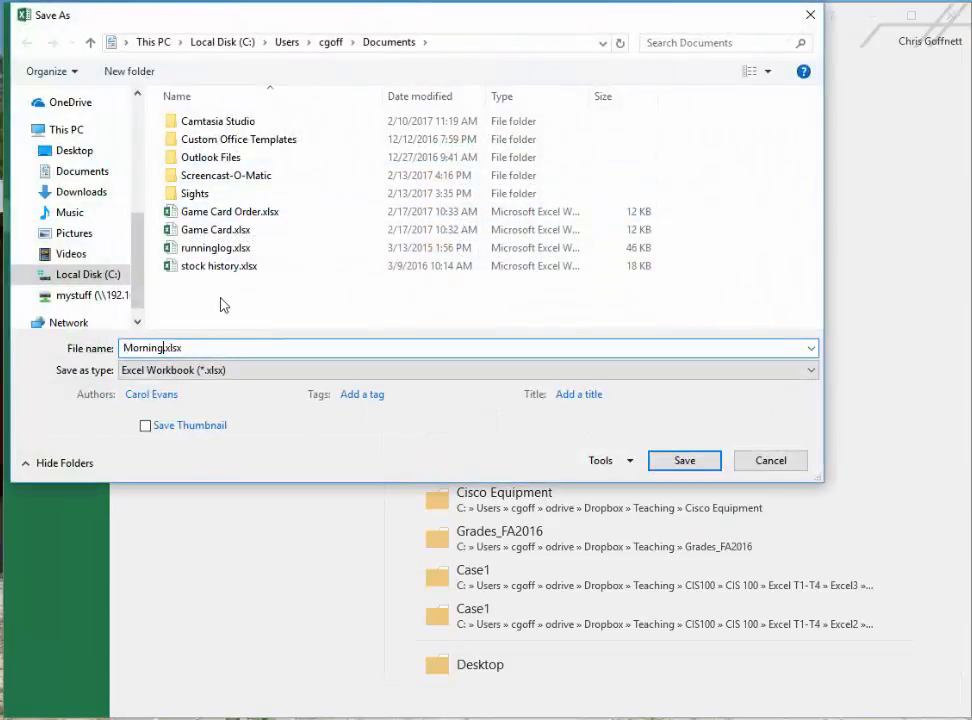
pyautogui.write('Bean')
pyautogui.press('Return')
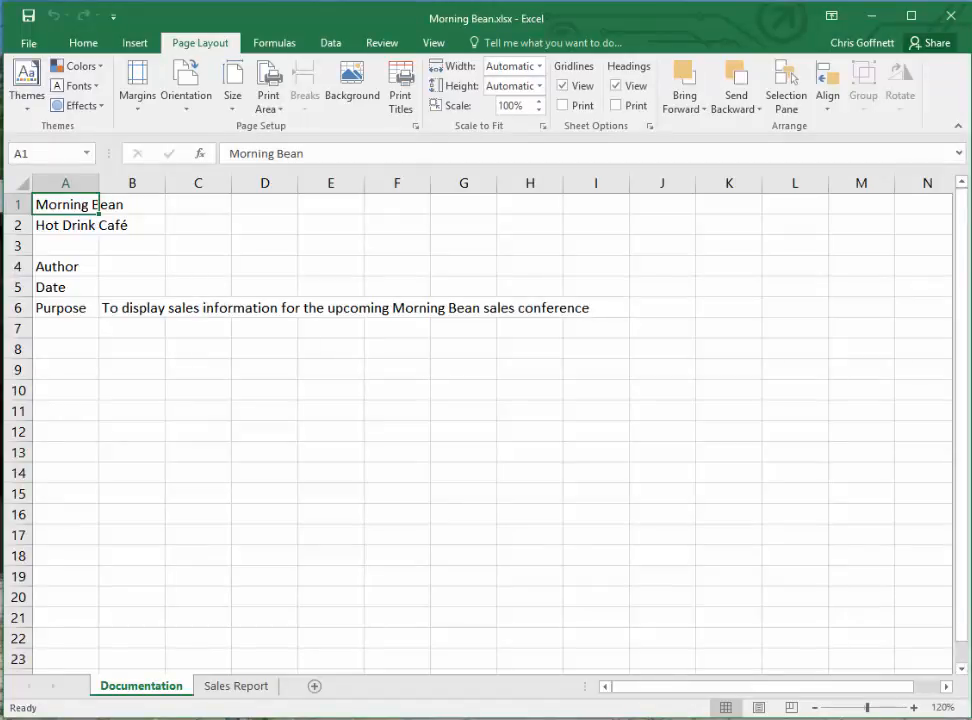
# - Enter the author's full name in cell B4 of the Documentation sheet
pyautogui.click(125, 270)
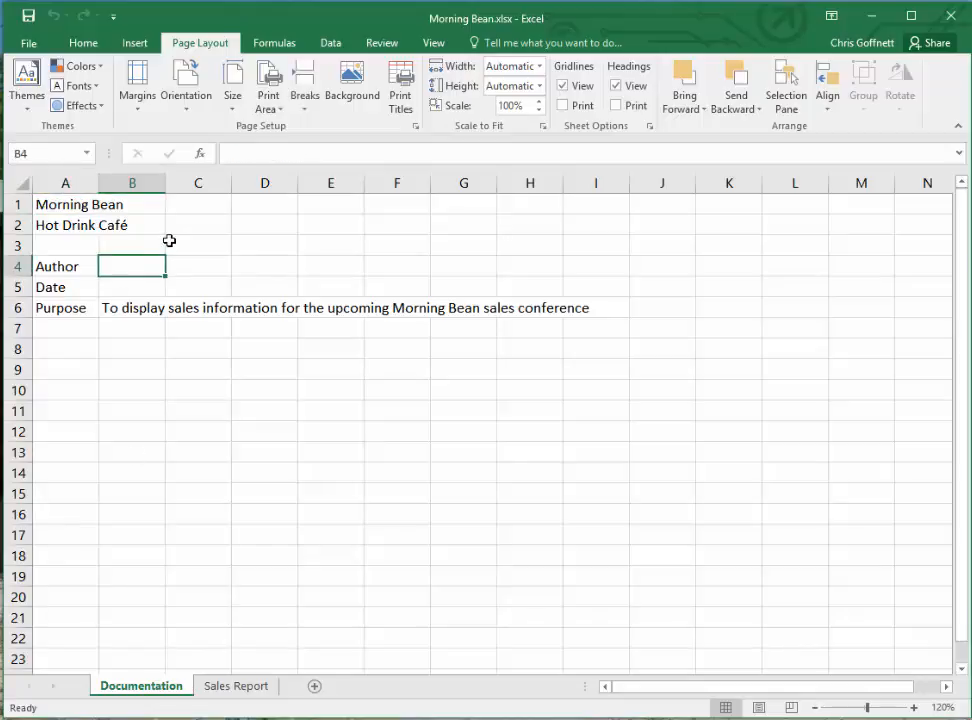
pyautogui.write('Chr')
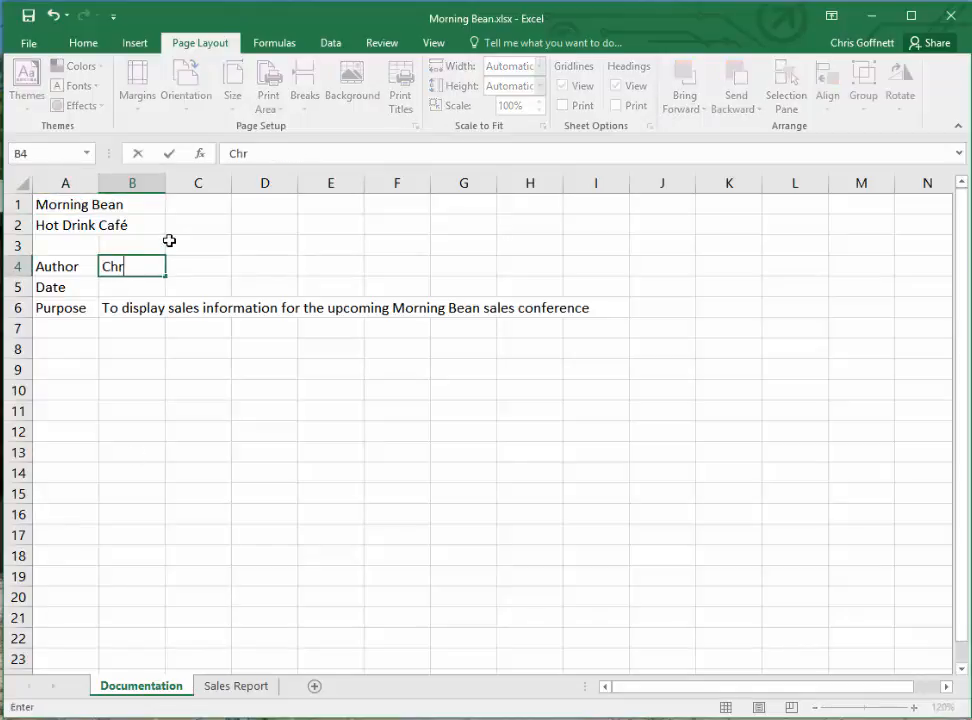
pyautogui.write('is Goffnett')
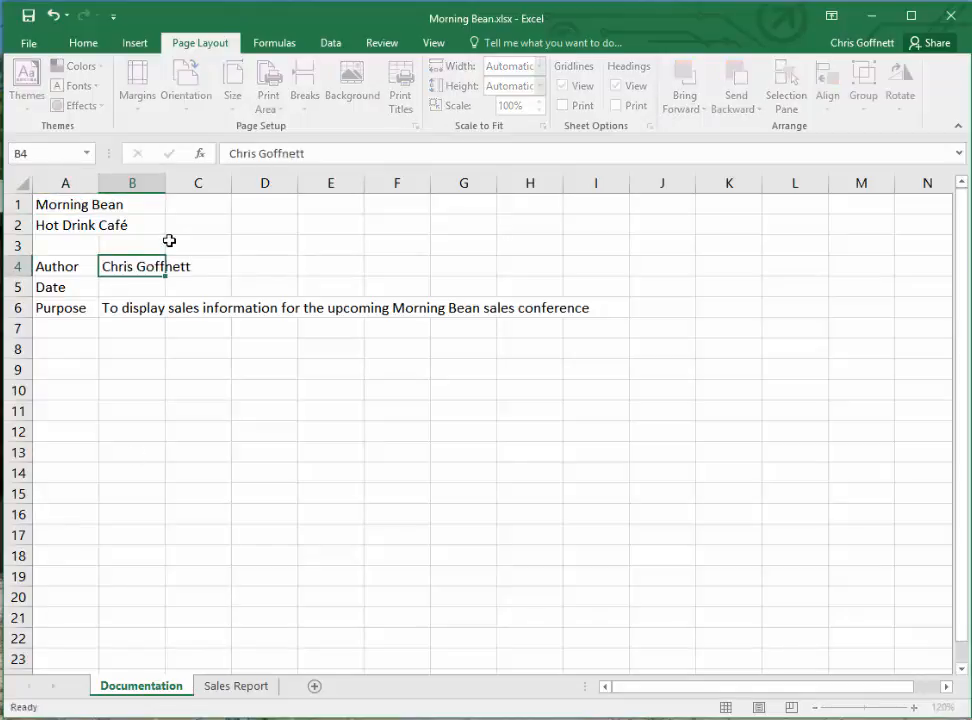
pyautogui.press('Return')
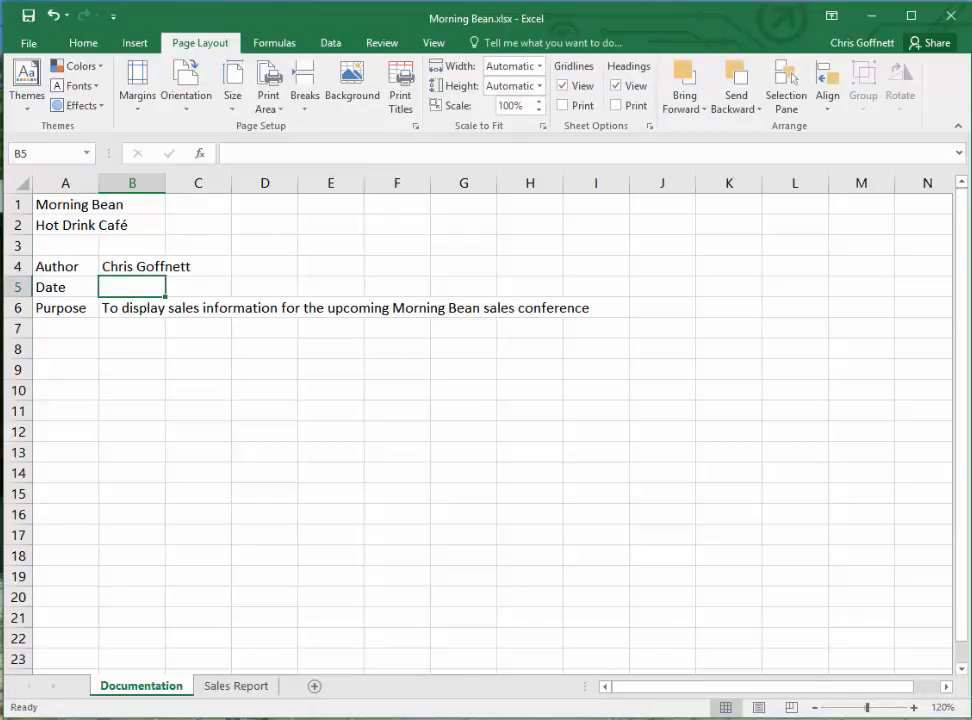
# - Format the Morning Bean title in cell A1 with the Calibri Light headings font at size 26 in bold
pyautogui.click(61, 207)
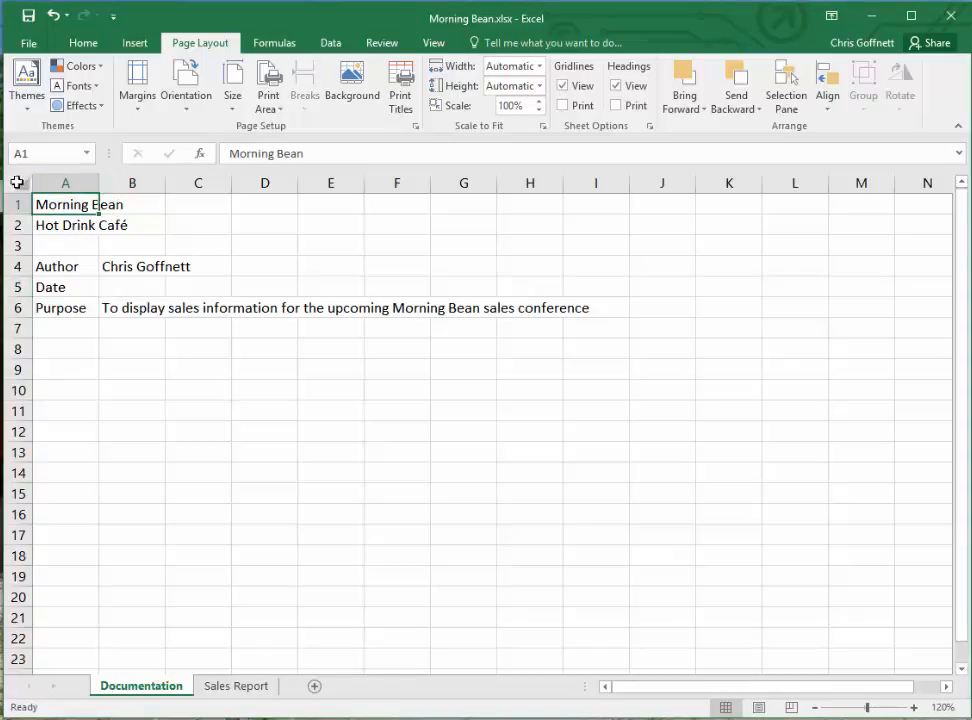
pyautogui.click(86, 42)
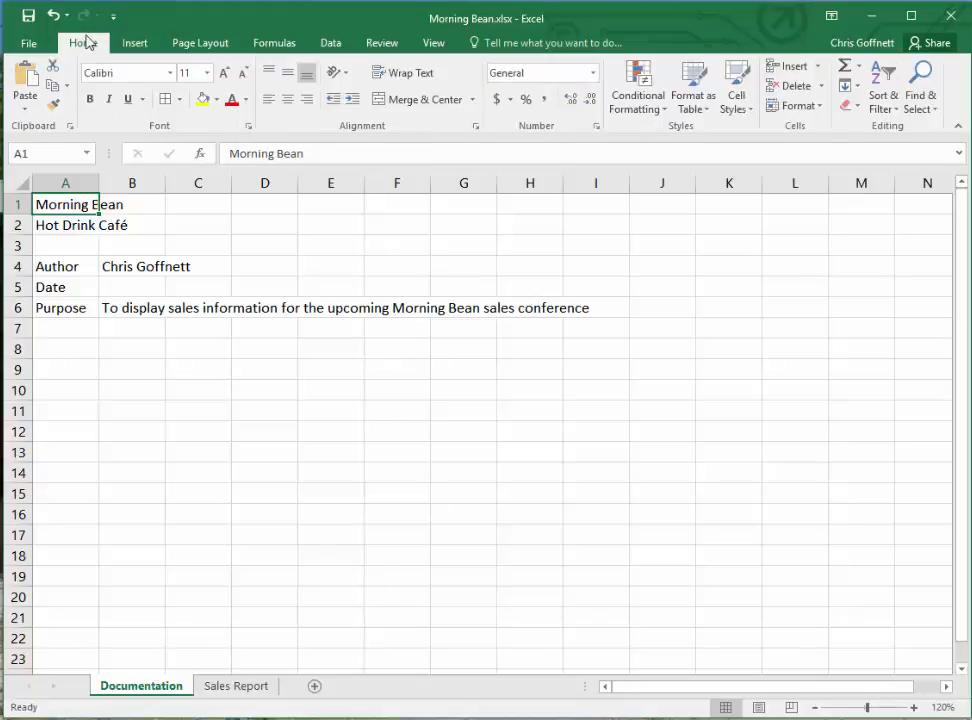
pyautogui.click(171, 73)
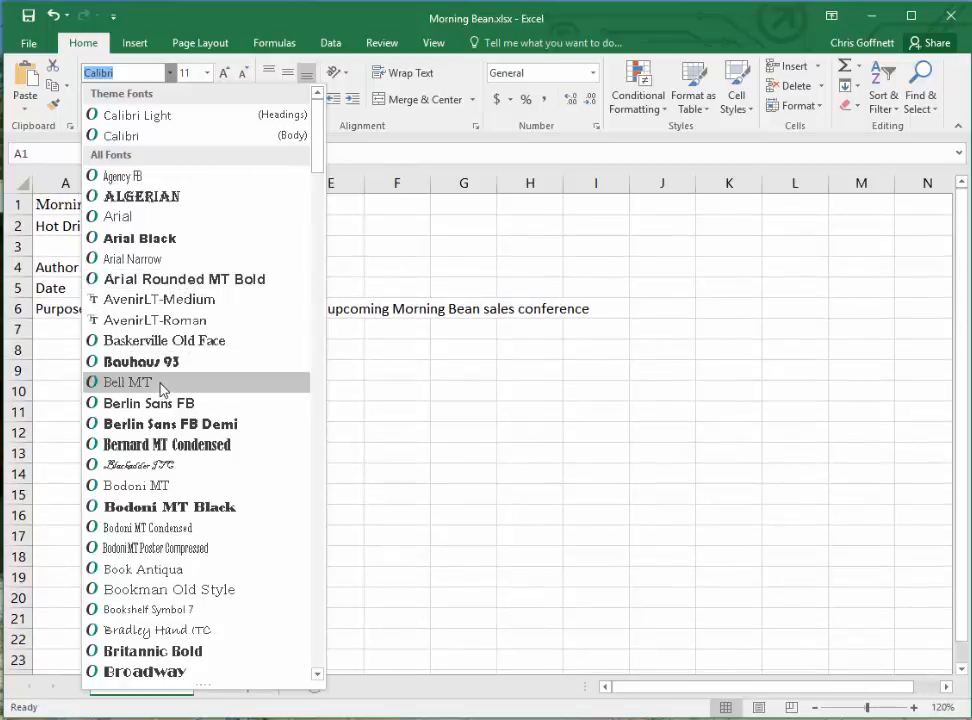
pyautogui.click(182, 119)
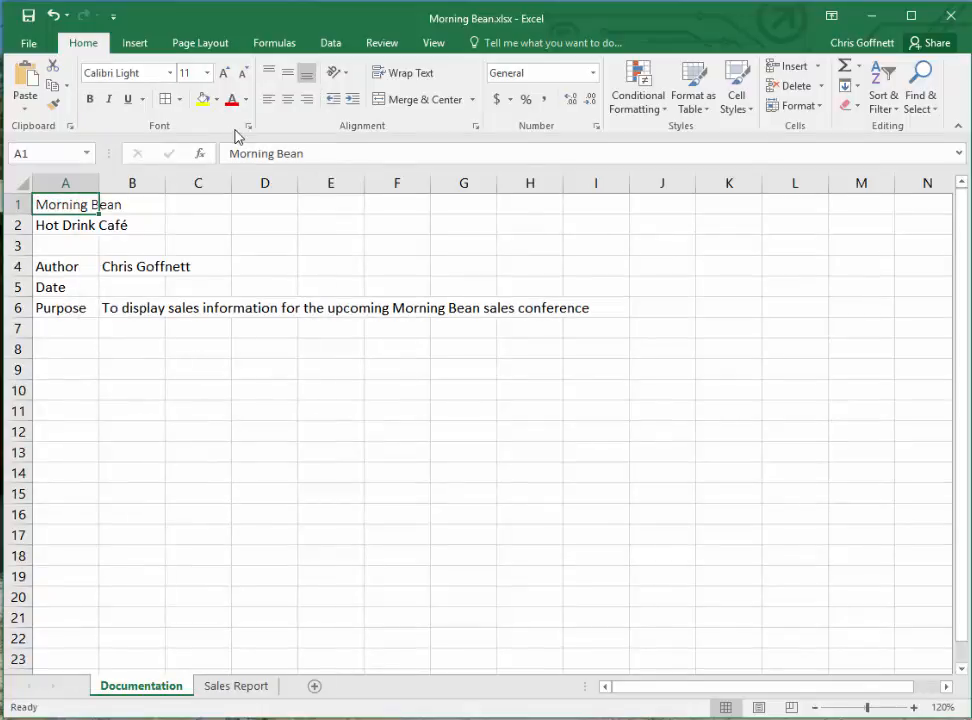
pyautogui.click(207, 73)
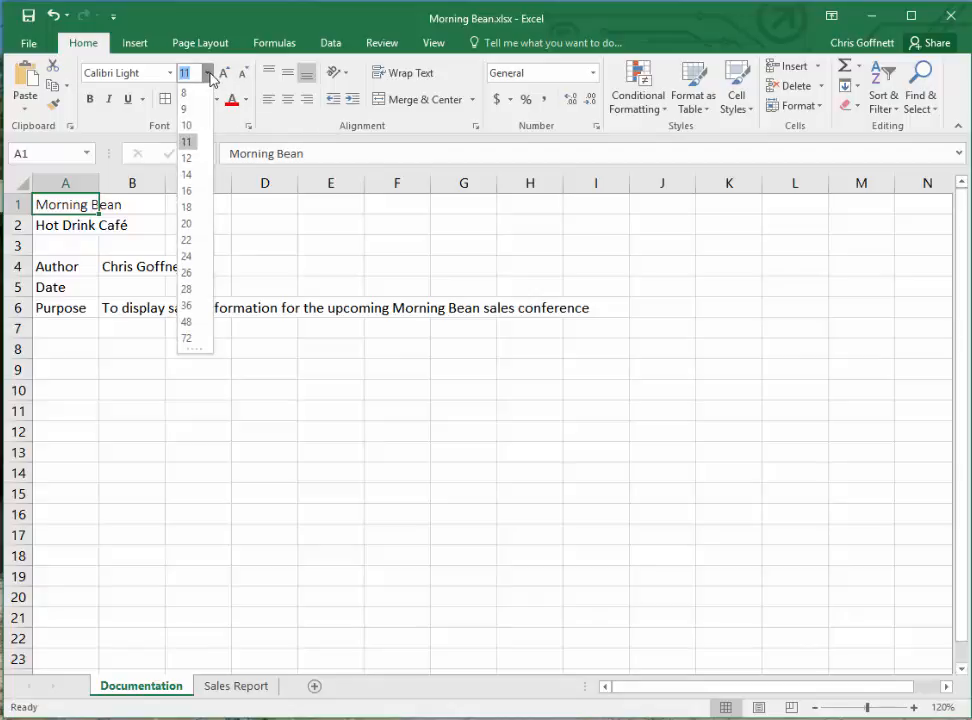
pyautogui.click(187, 272)
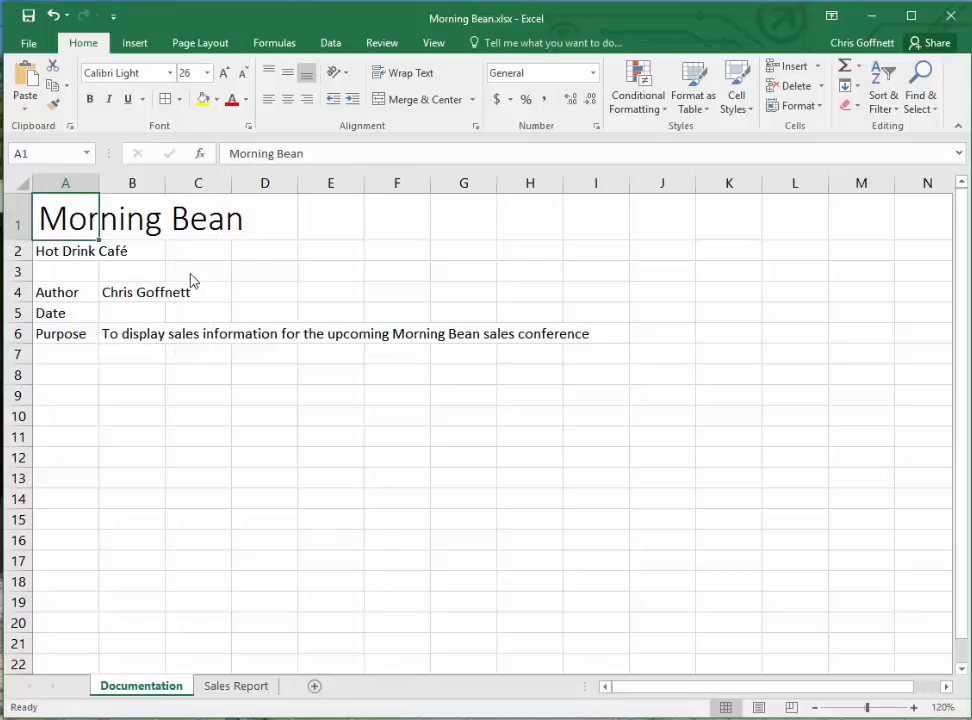
pyautogui.click(89, 100)
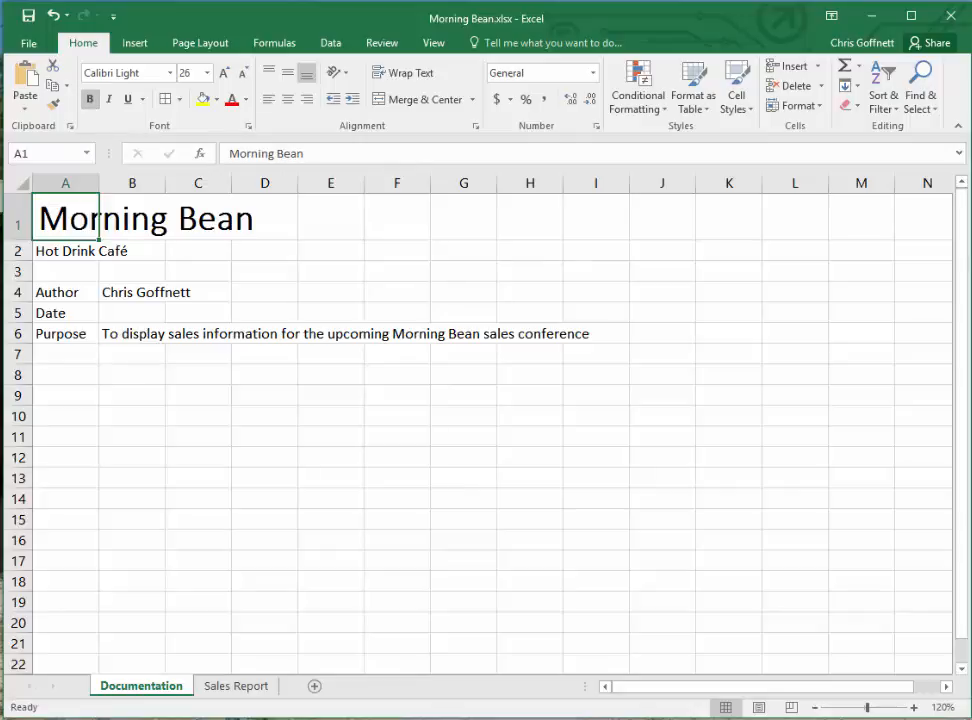
# - Format the Hot Drink Café subtitle in cell A2 at font size 18 in italics
pyautogui.click(72, 250)
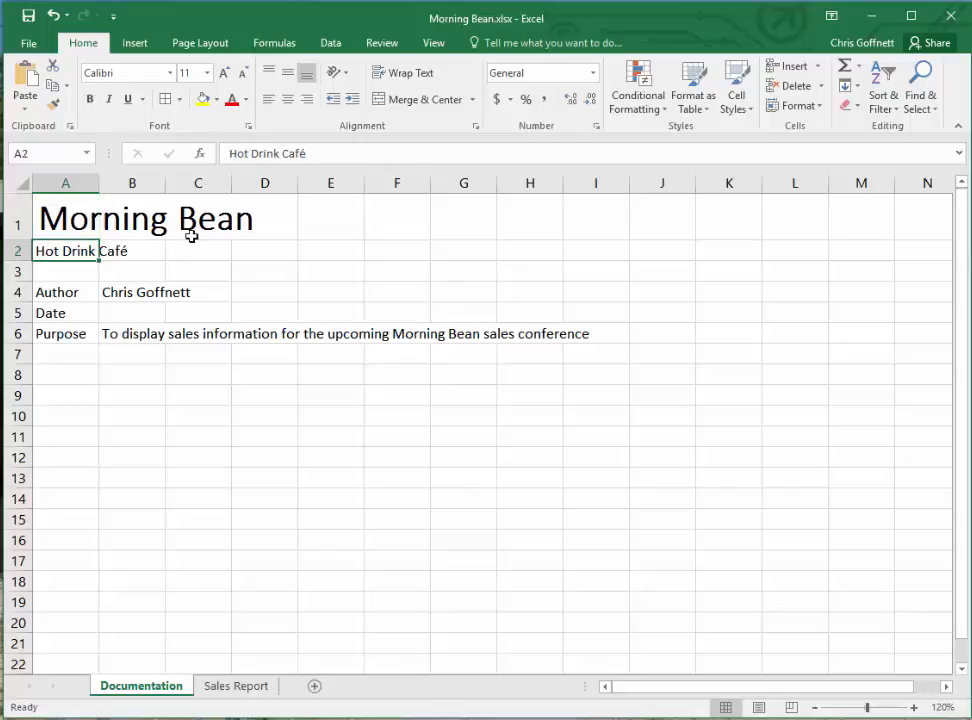
pyautogui.click(207, 73)
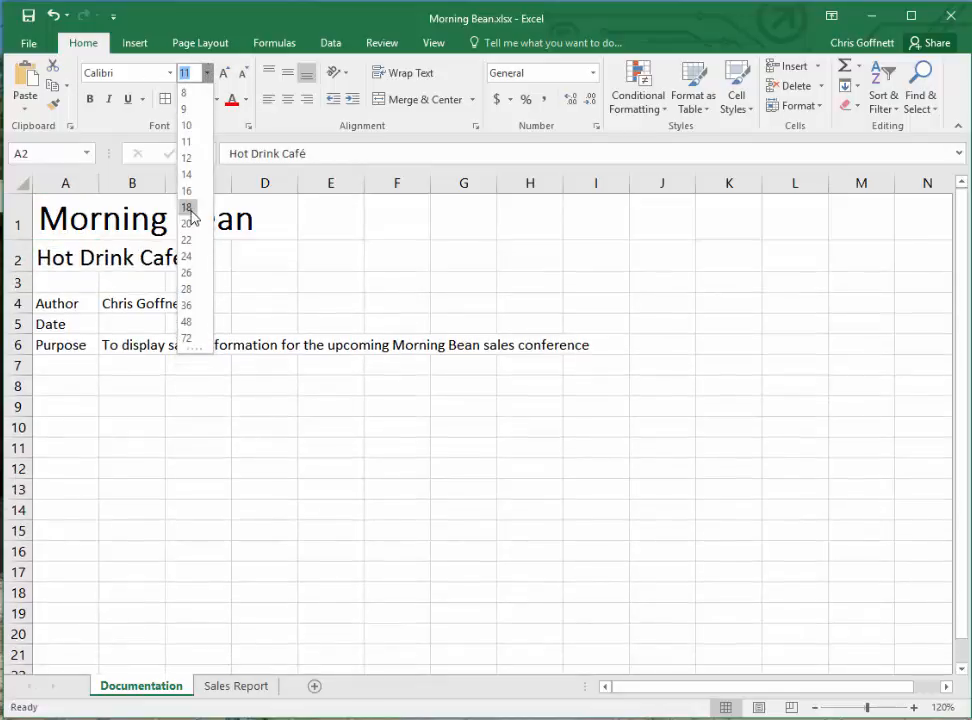
pyautogui.click(186, 207)
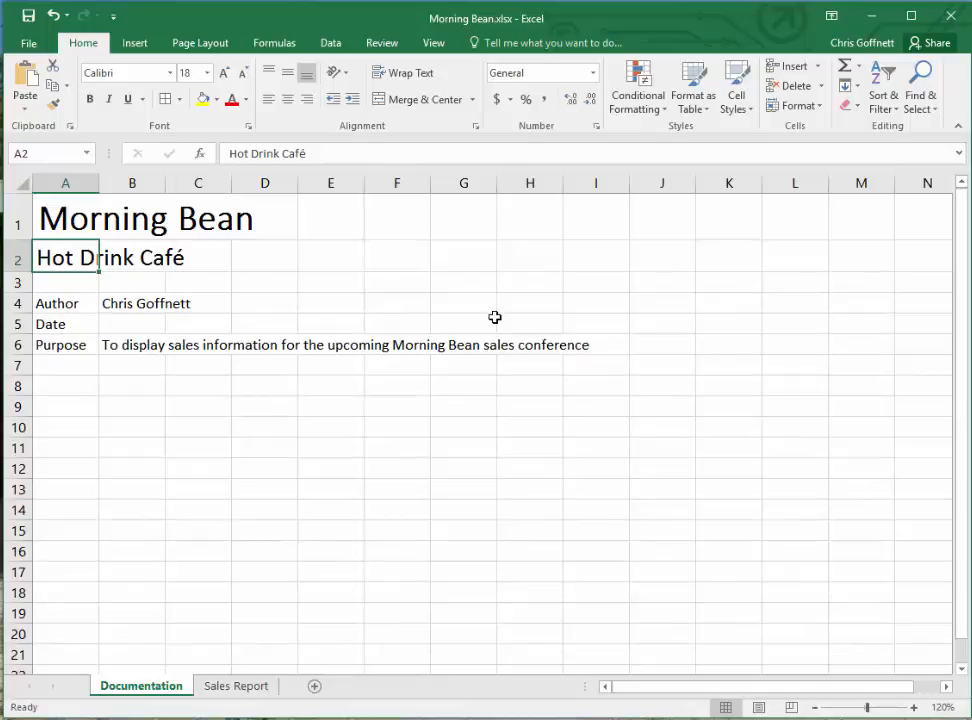
pyautogui.click(109, 100)
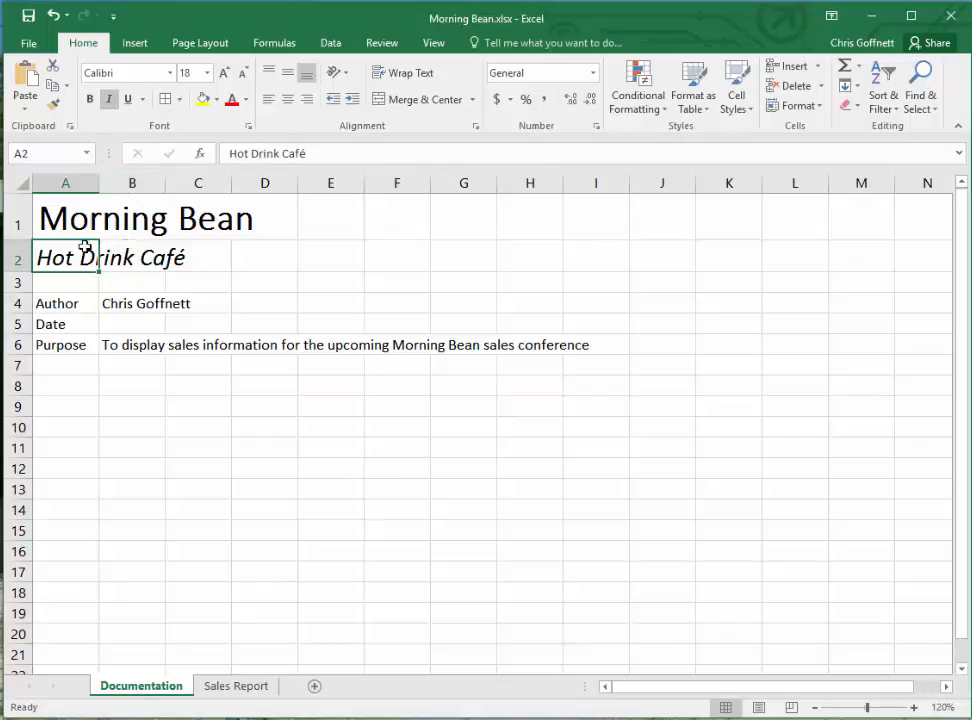
# - Make the Author, Date and Purpose labels in A4:A6 bold and save the workbook
pyautogui.moveTo(56, 305); pyautogui.dragTo(123, 338)
pyautogui.click(65, 302)
pyautogui.moveTo(65, 302); pyautogui.dragTo(56, 344)
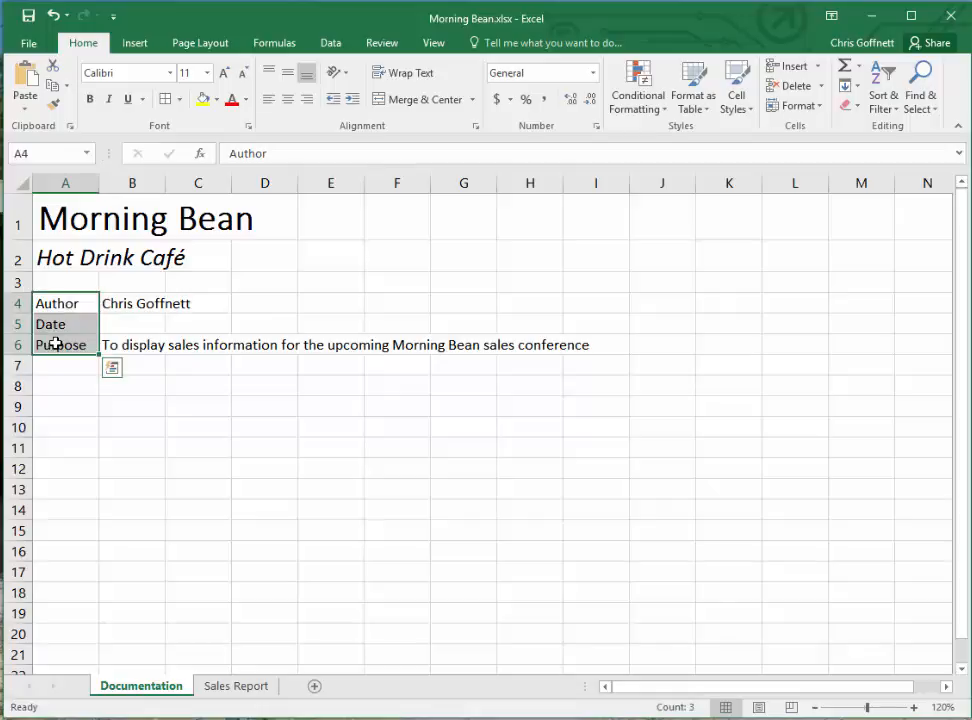
pyautogui.click(91, 101)
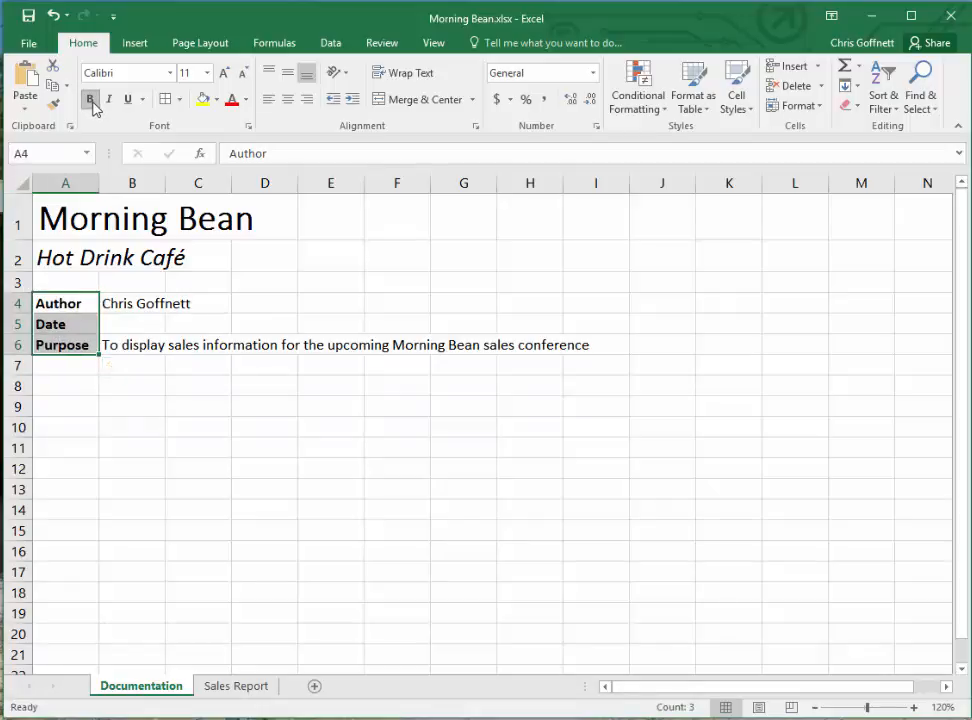
pyautogui.click(56, 371)
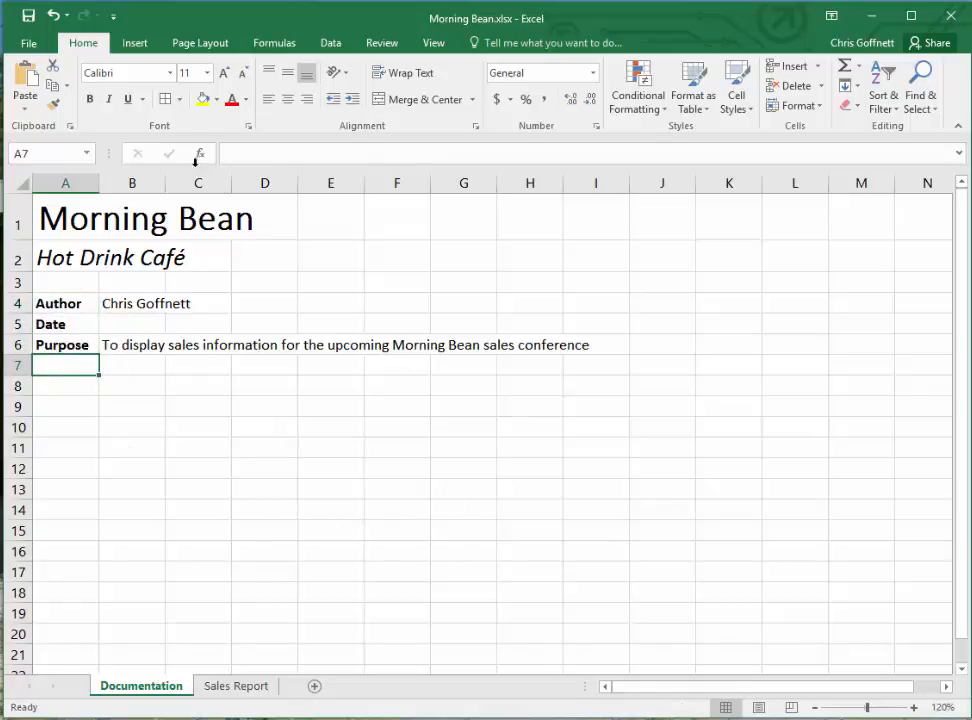
pyautogui.click(28, 18)
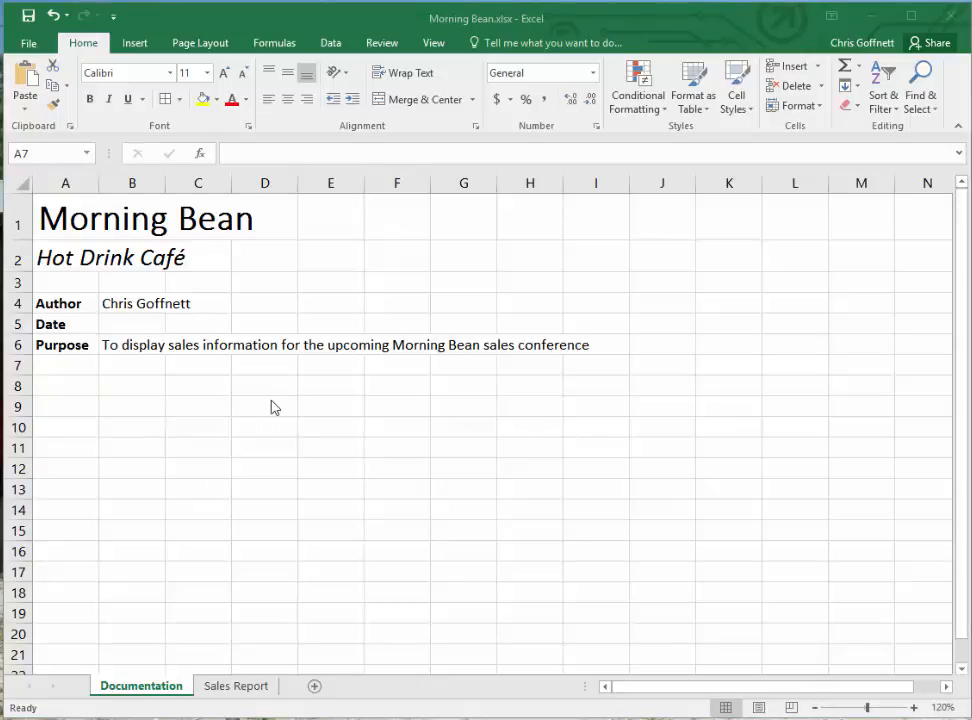
# - Change the font color of the title and subtitle in A1:A2 to the standard green
pyautogui.moveTo(56, 217); pyautogui.dragTo(60, 248)
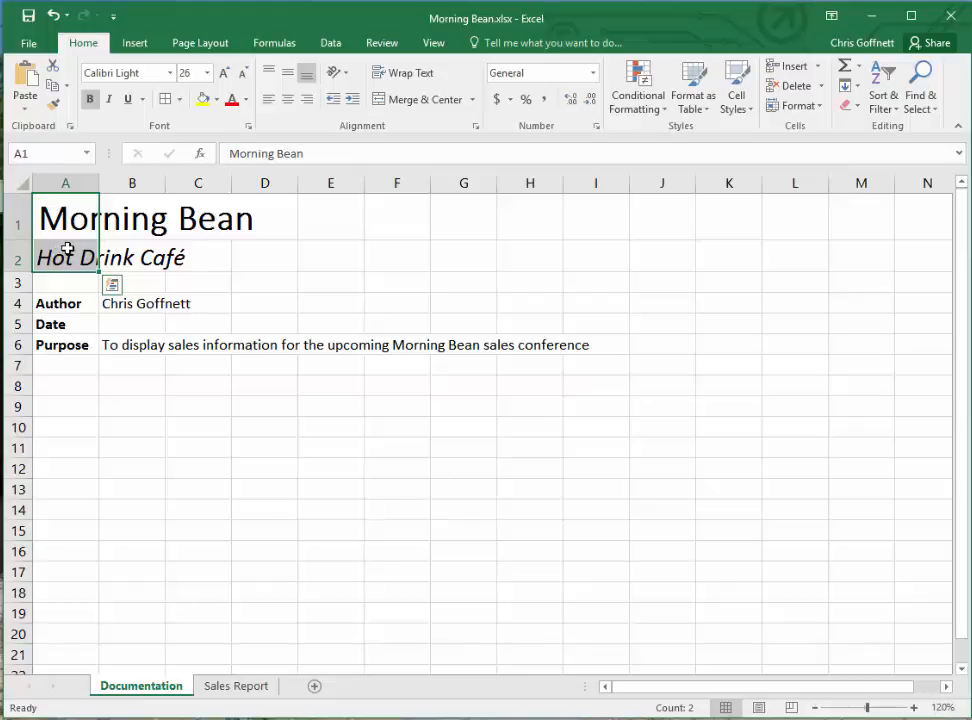
pyautogui.click(248, 100)
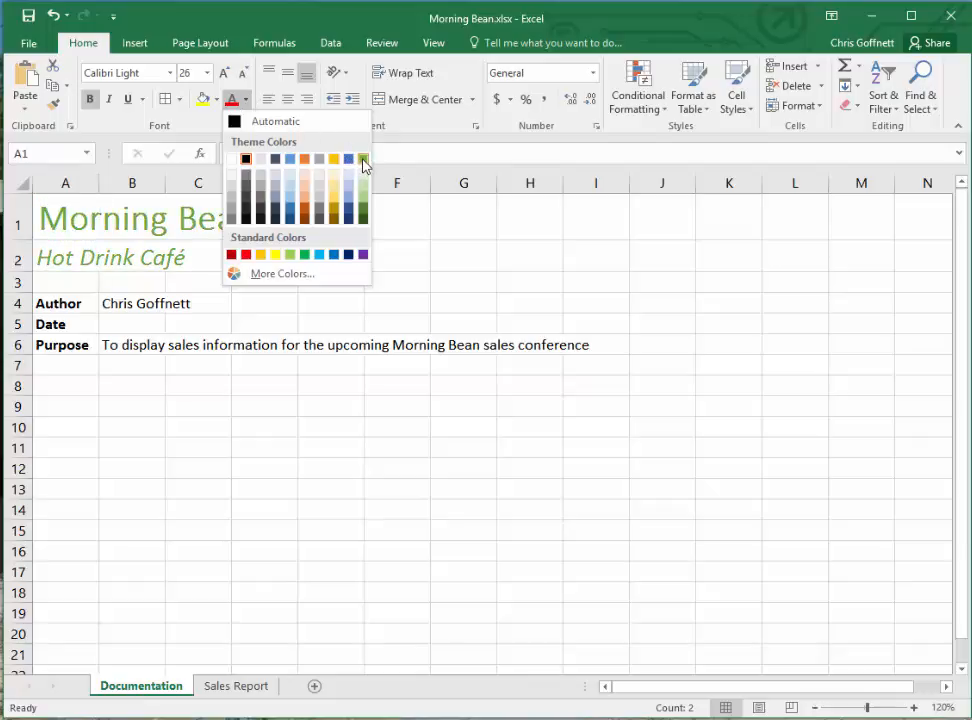
pyautogui.click(305, 256)
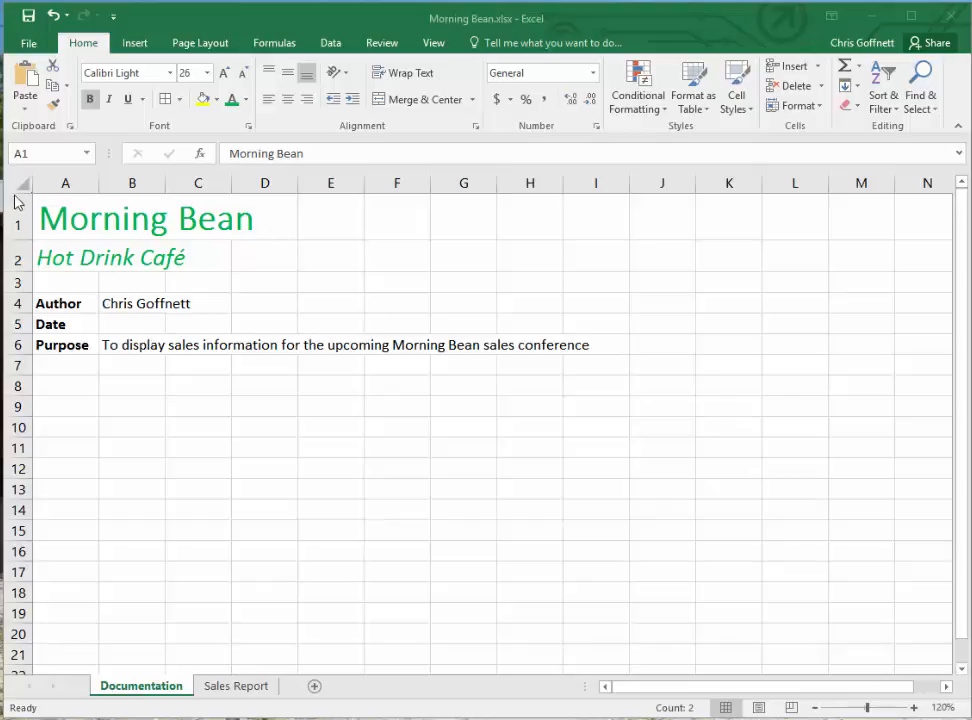
# - Change the font color of only the word Morning in cell A1 to Gold, Accent 4
pyautogui.click(78, 218)
pyautogui.doubleClick(79, 220)
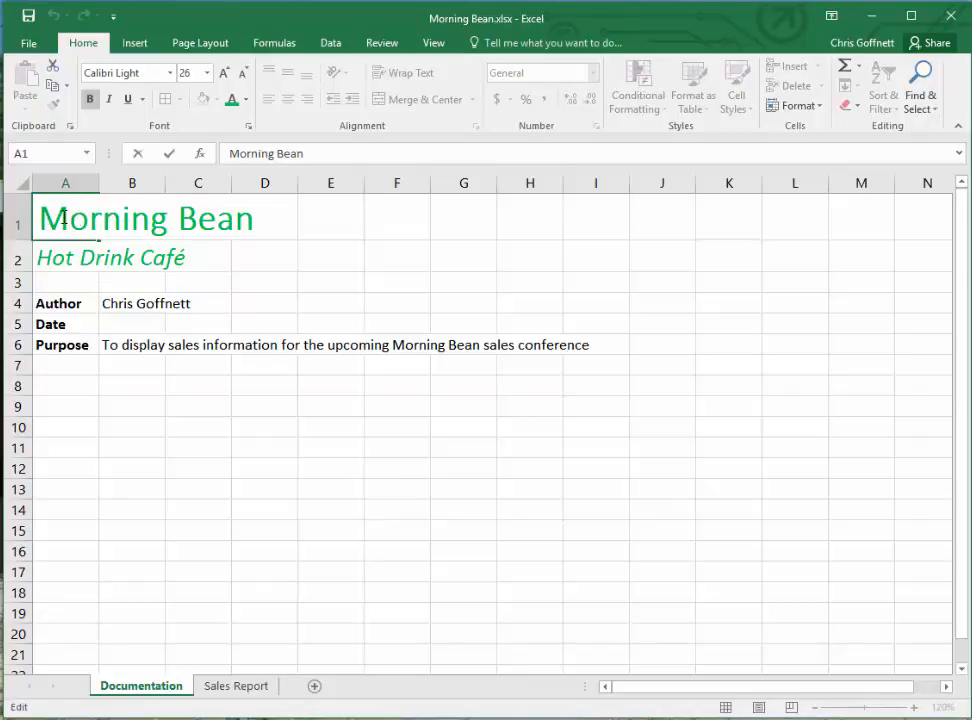
pyautogui.moveTo(36, 218); pyautogui.dragTo(163, 217)
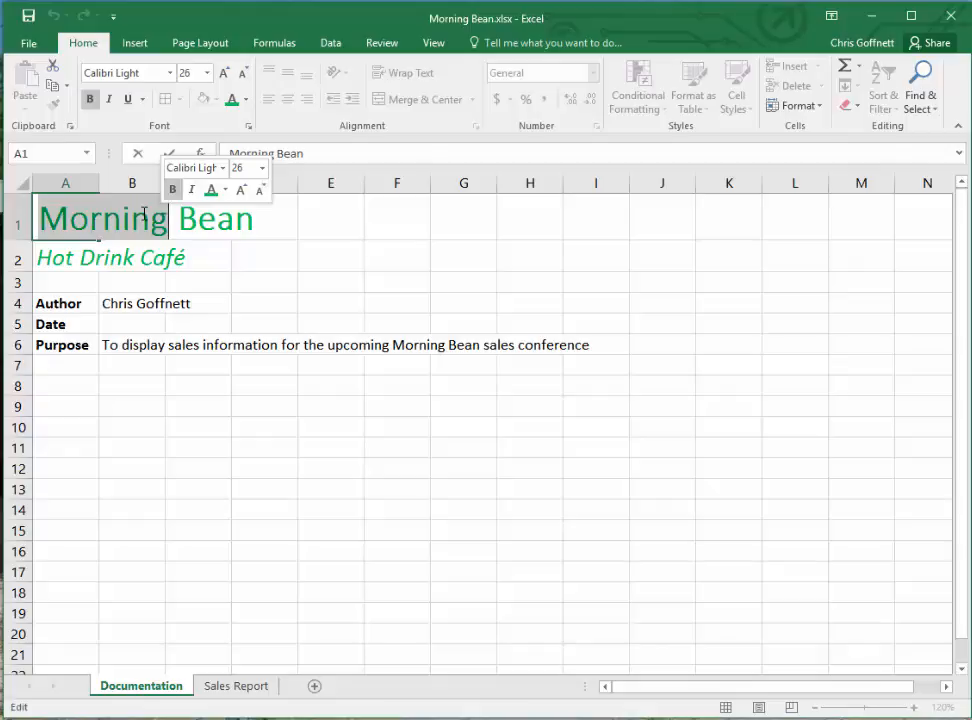
pyautogui.click(226, 191)
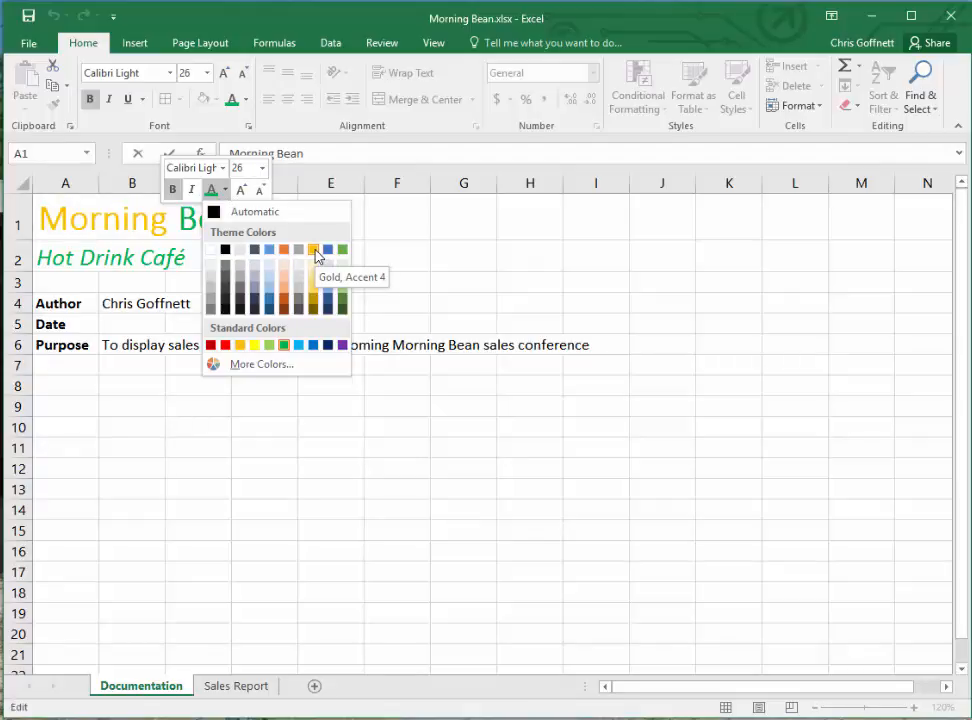
pyautogui.click(314, 251)
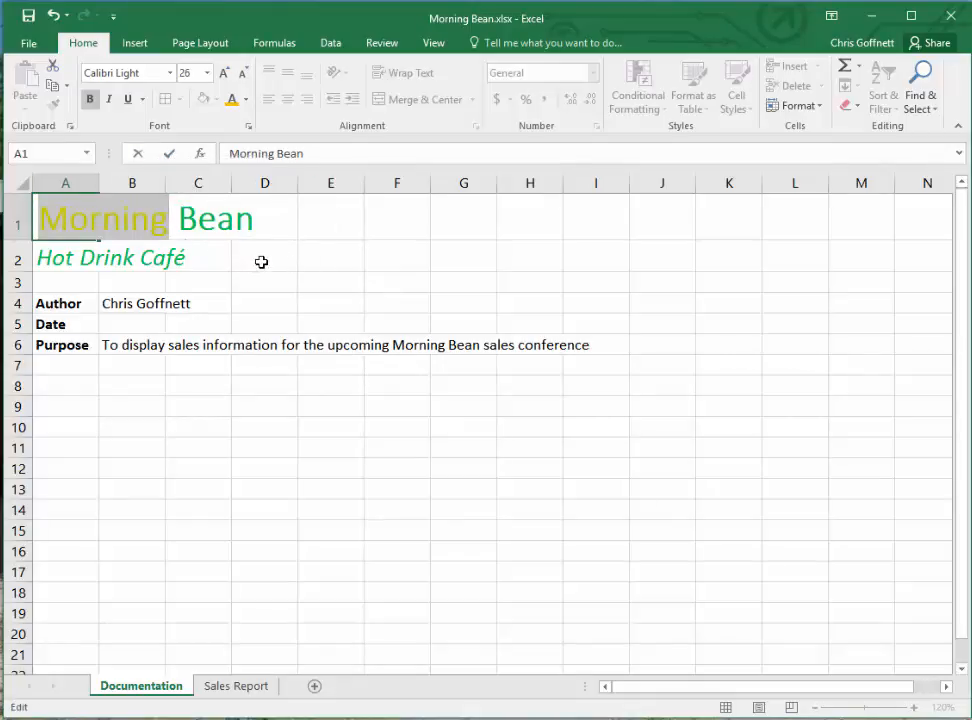
pyautogui.click(261, 262)
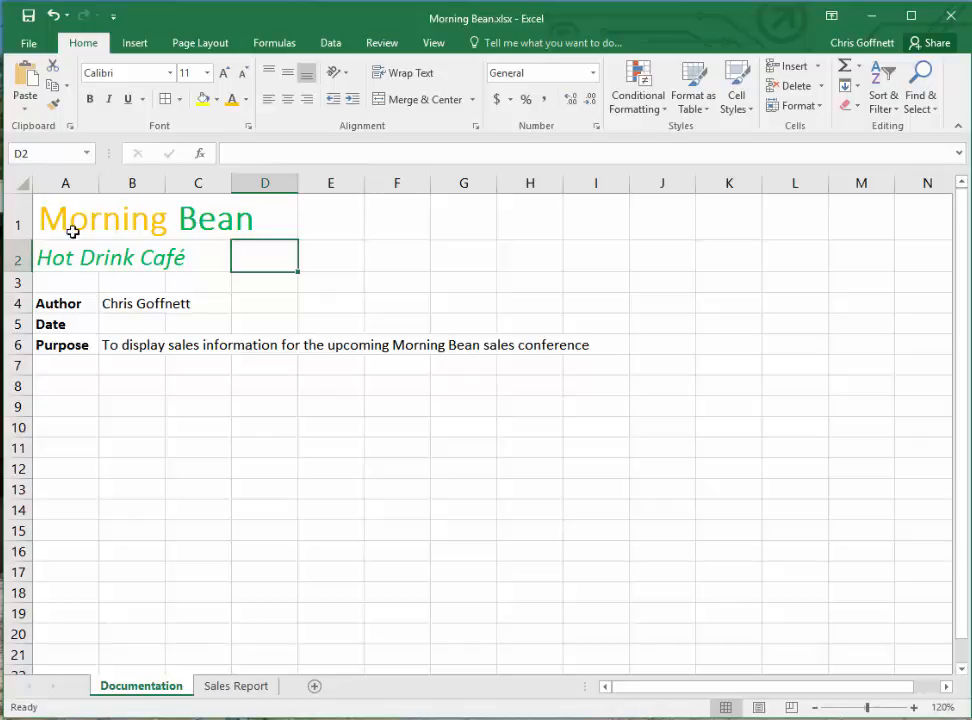
# - Give the Author, Date and Purpose labels in A4:A6 a standard green fill and a white font color
pyautogui.moveTo(58, 303); pyautogui.dragTo(60, 347)
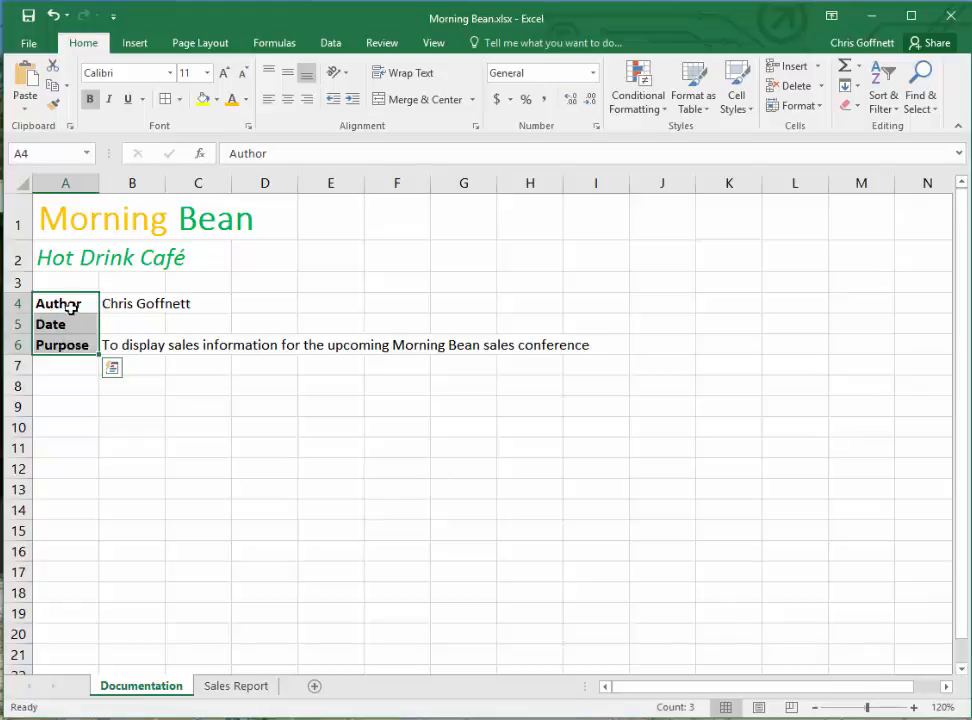
pyautogui.click(245, 99)
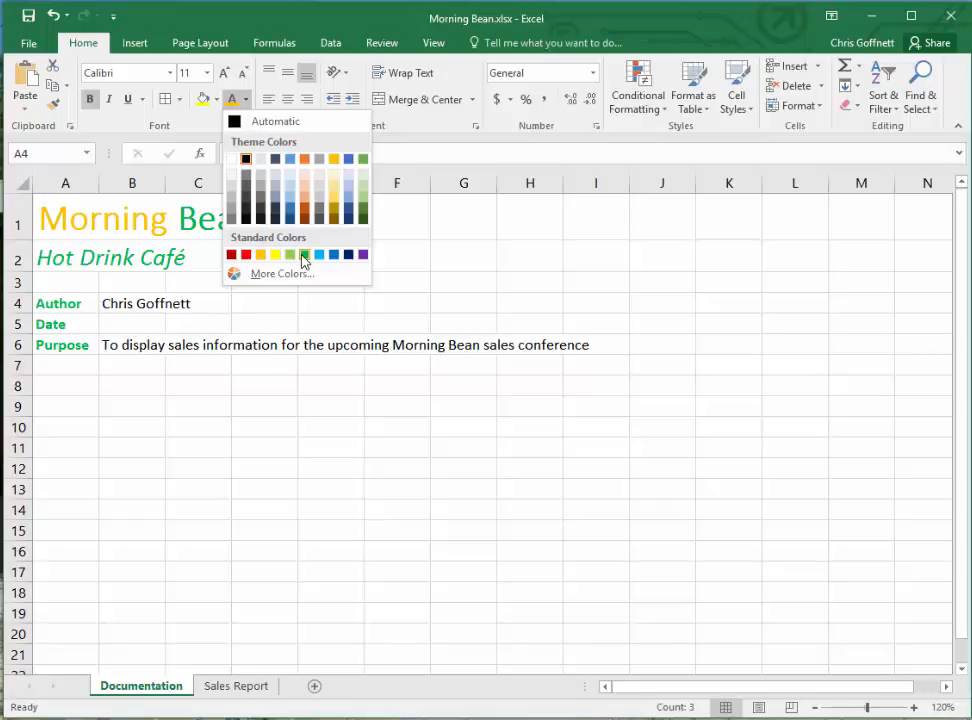
pyautogui.click(236, 122)
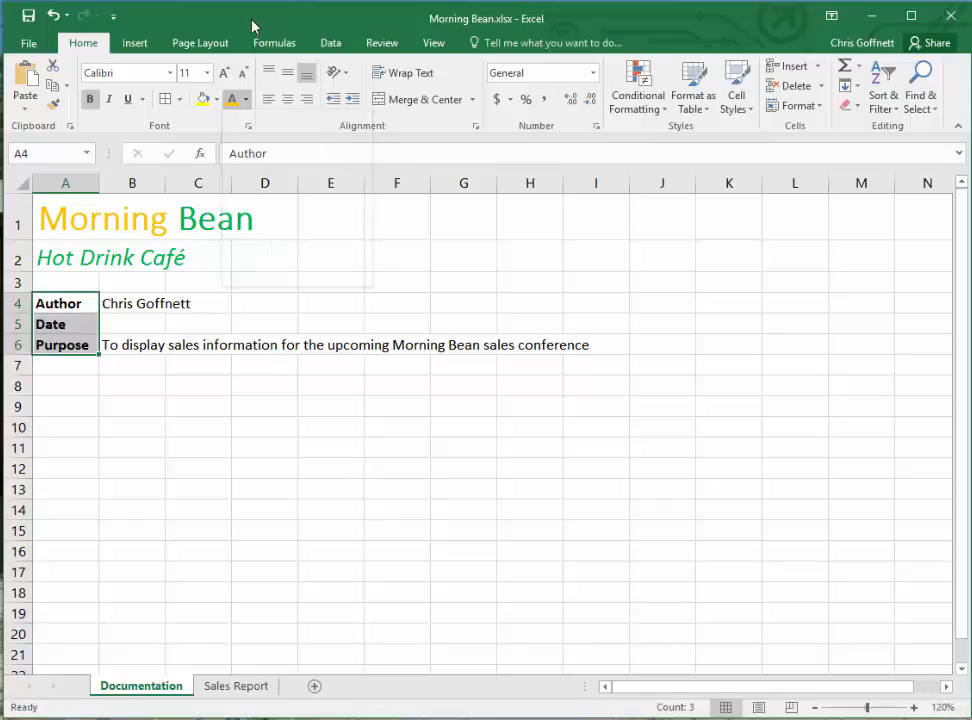
pyautogui.click(216, 99)
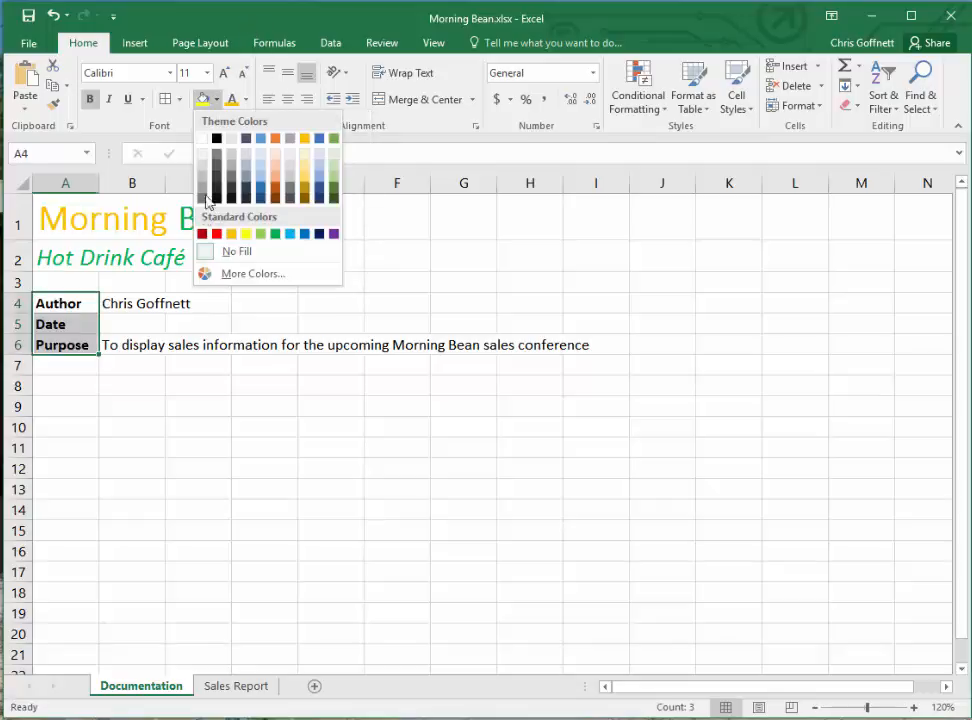
pyautogui.click(275, 234)
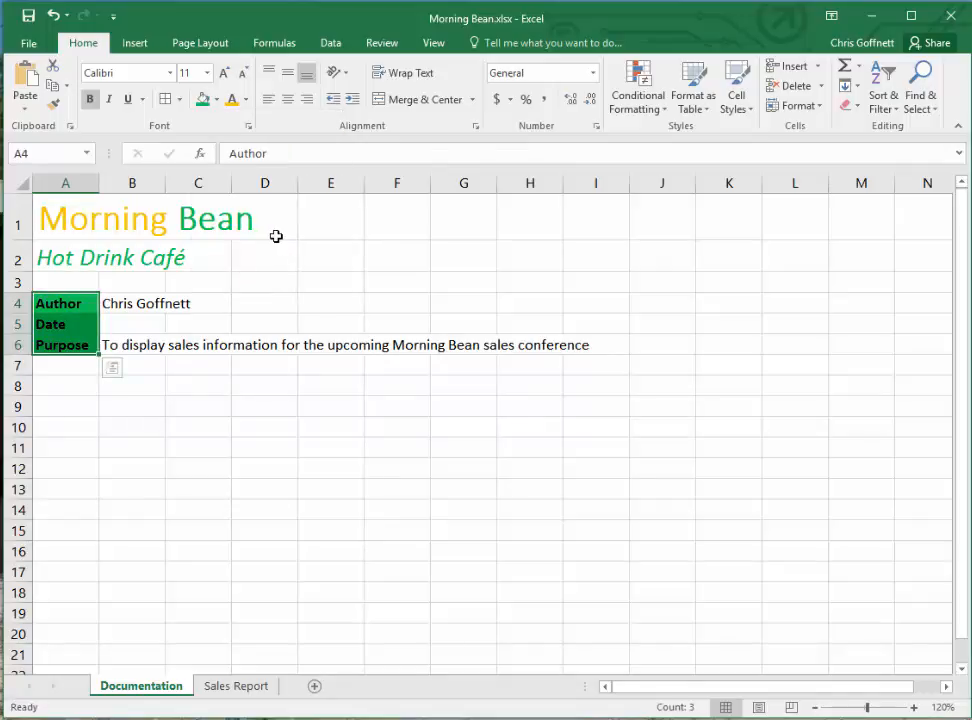
pyautogui.click(245, 100)
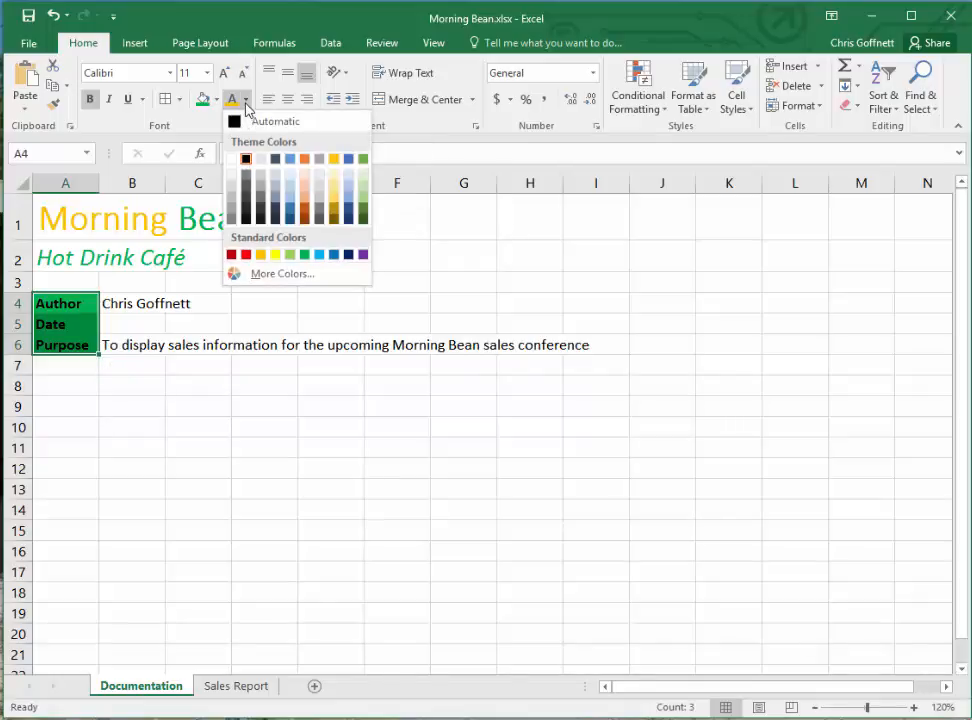
pyautogui.click(235, 159)
pyautogui.click(117, 430)
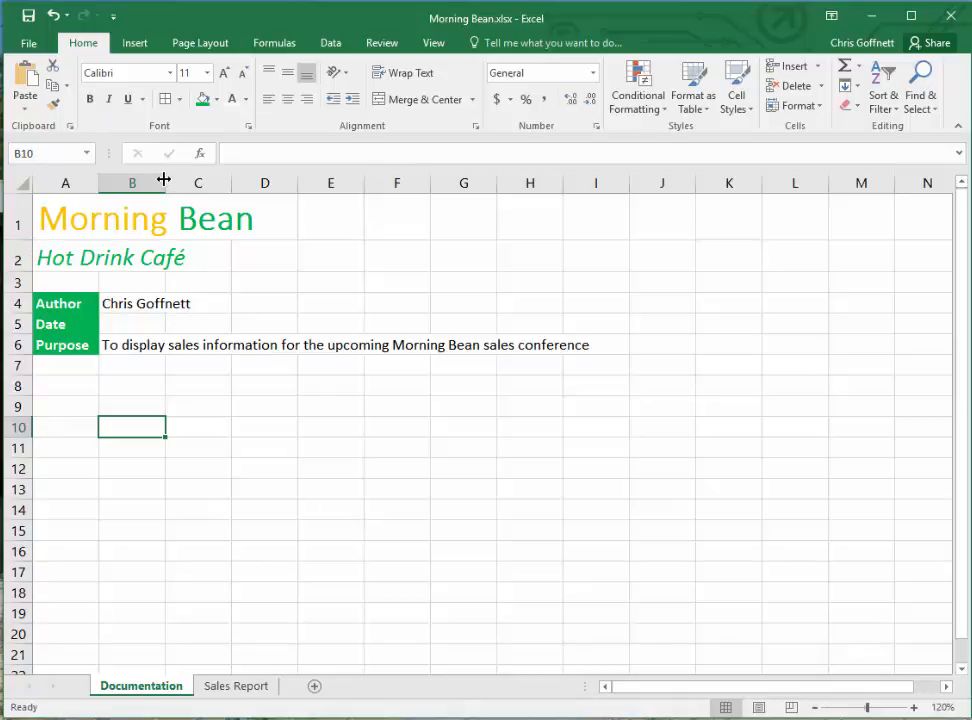
# - Widen column B to a bit over three times its width and apply all borders to A4:B6
pyautogui.moveTo(165, 181); pyautogui.dragTo(319, 179)
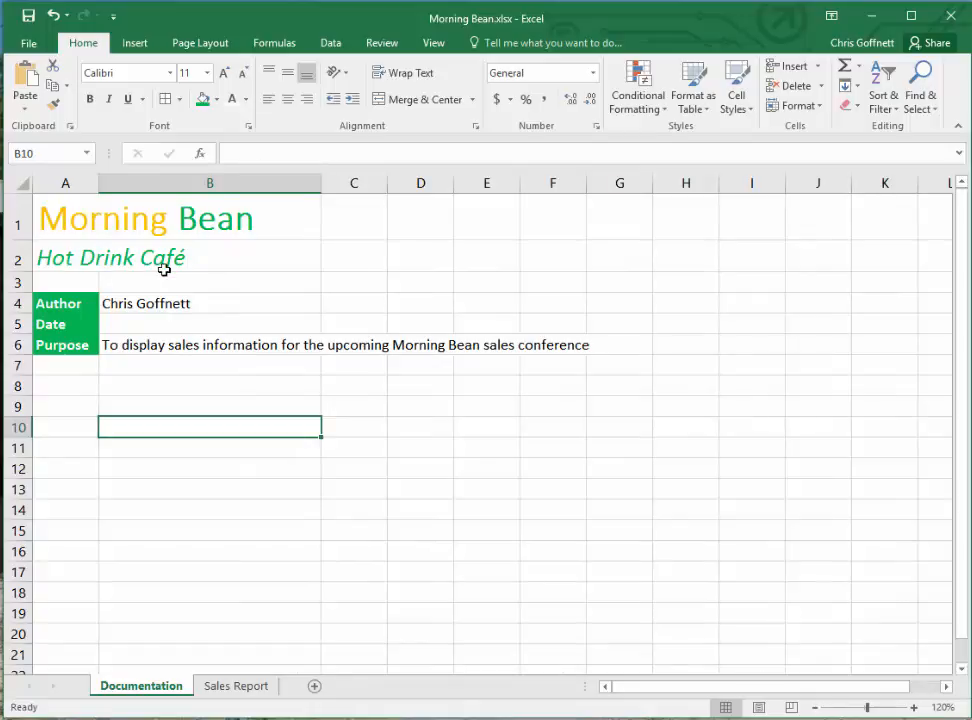
pyautogui.moveTo(69, 304); pyautogui.dragTo(253, 342)
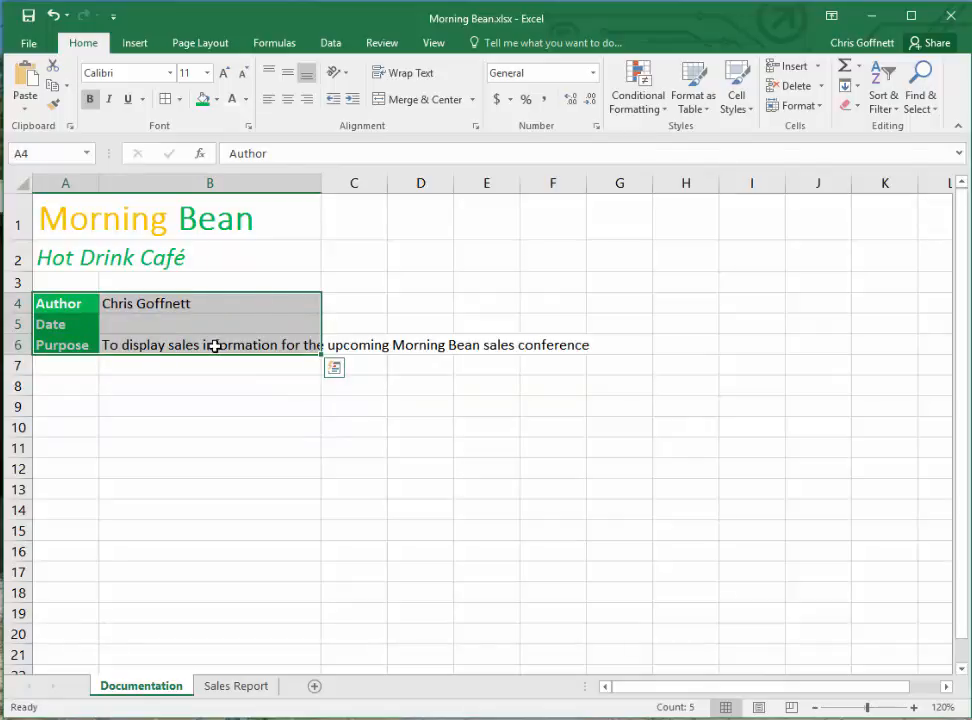
pyautogui.click(179, 100)
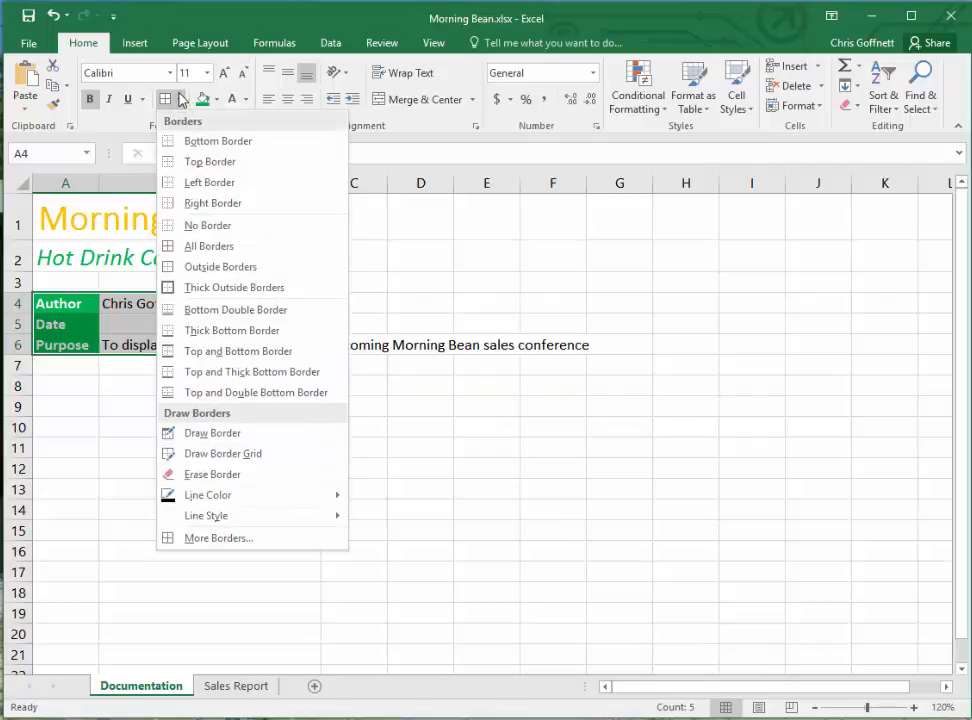
pyautogui.click(242, 252)
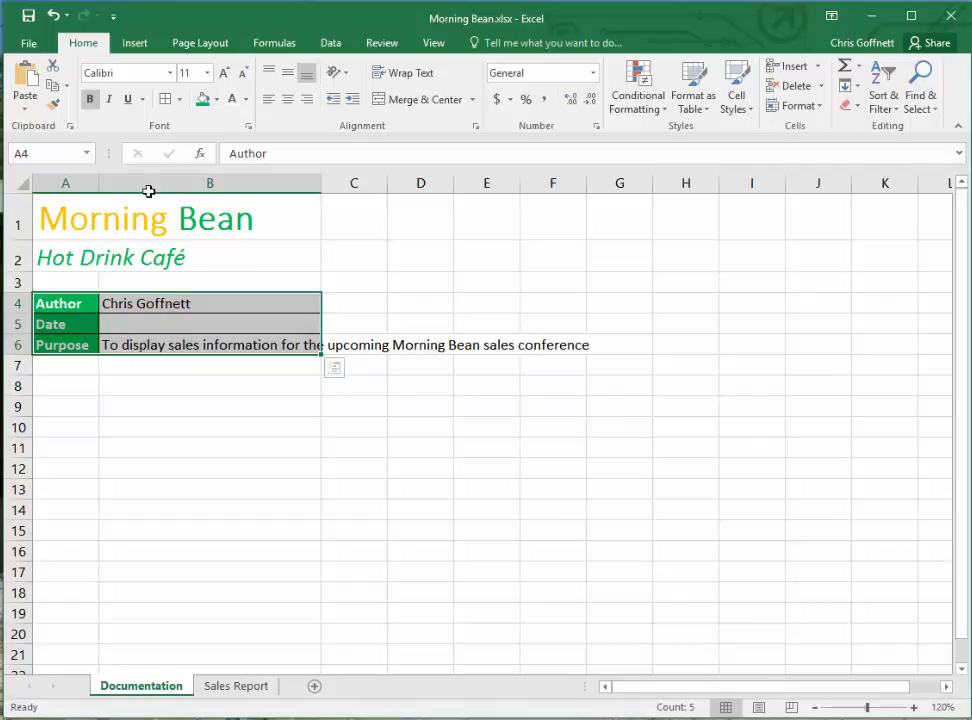
pyautogui.click(174, 301)
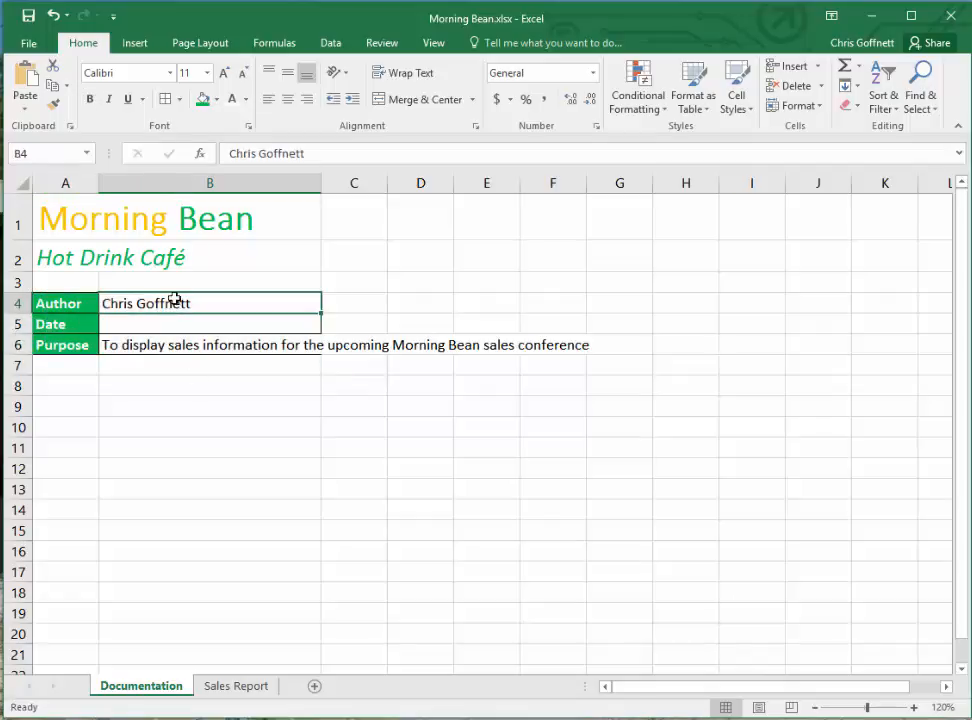
# - Wrap the text in B4:B6 and change its font color to the standard green
pyautogui.moveTo(174, 300); pyautogui.dragTo(173, 340)
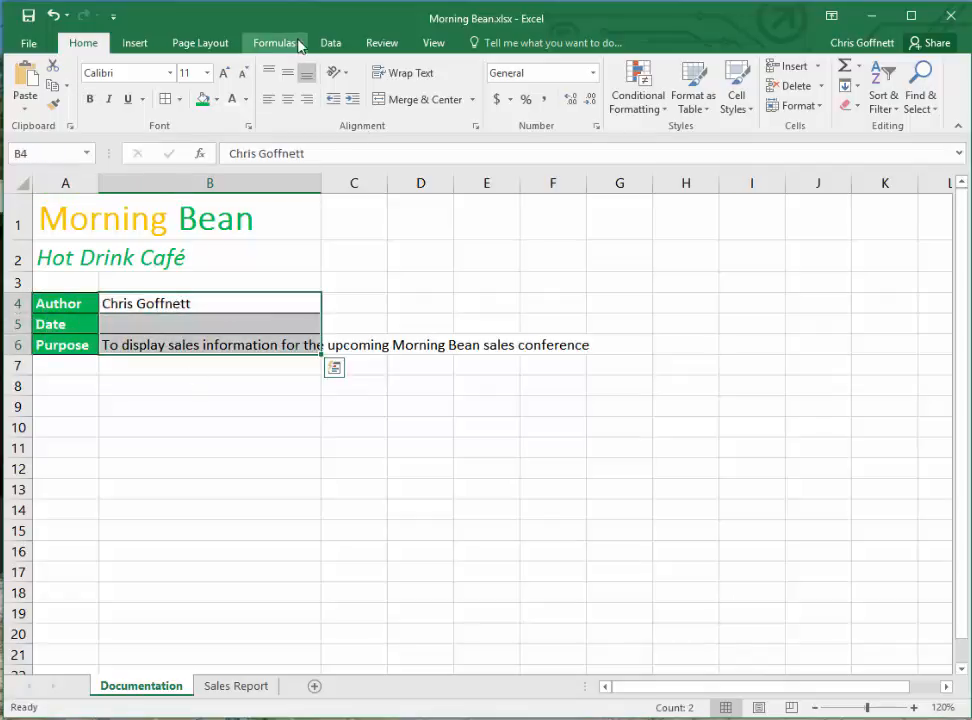
pyautogui.click(397, 80)
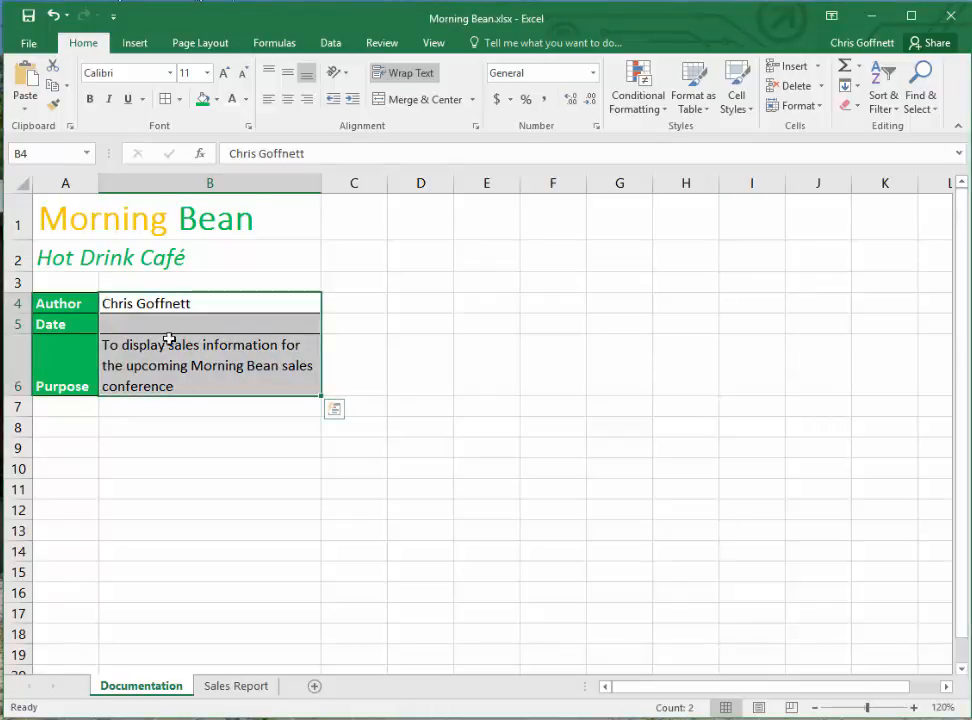
pyautogui.click(246, 99)
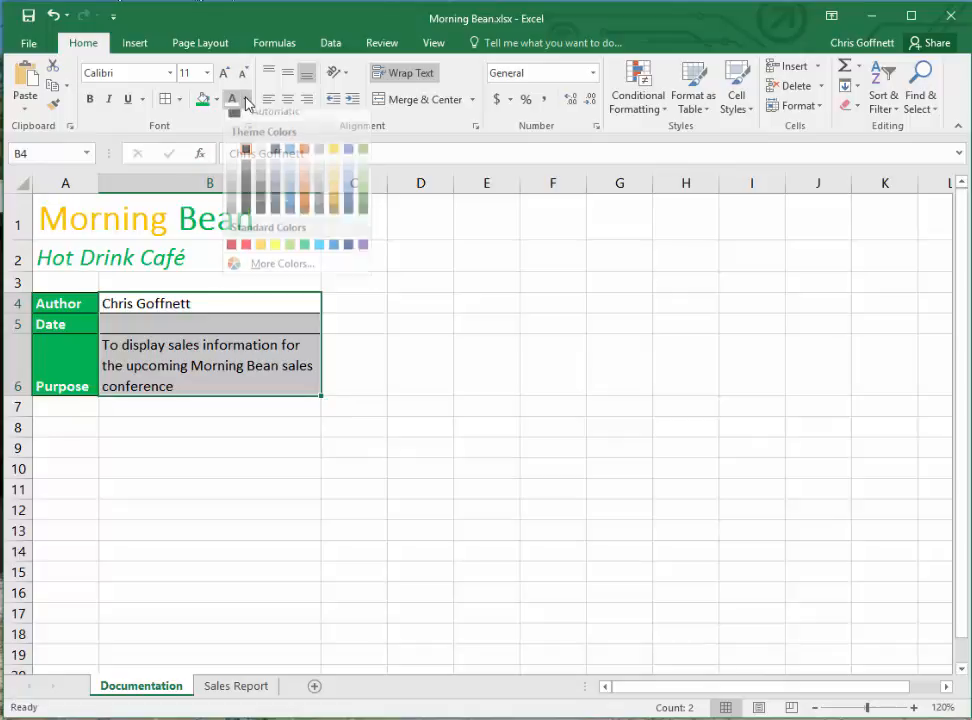
pyautogui.click(305, 256)
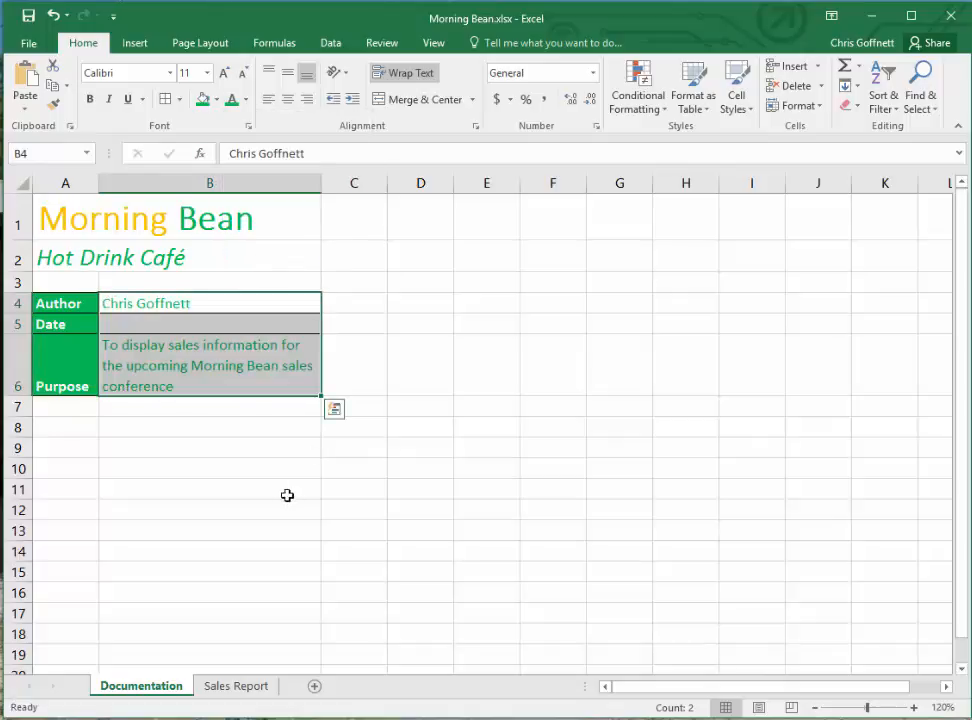
pyautogui.click(239, 447)
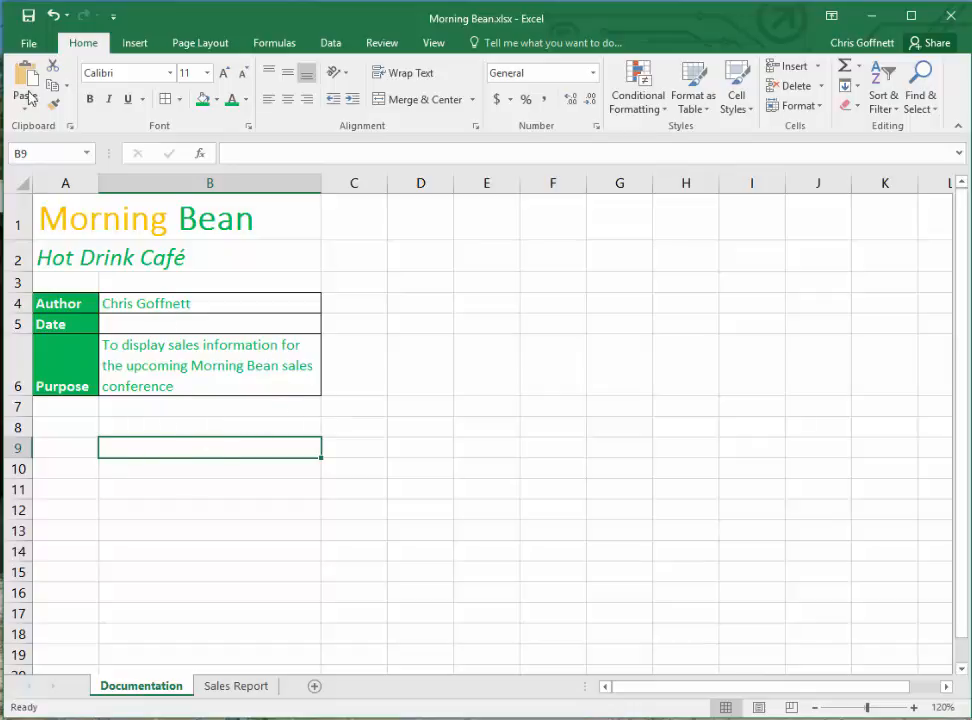
# - Insert Background.jpg from the Downloads folder as the background image of the Documentation sheet
pyautogui.click(205, 45)
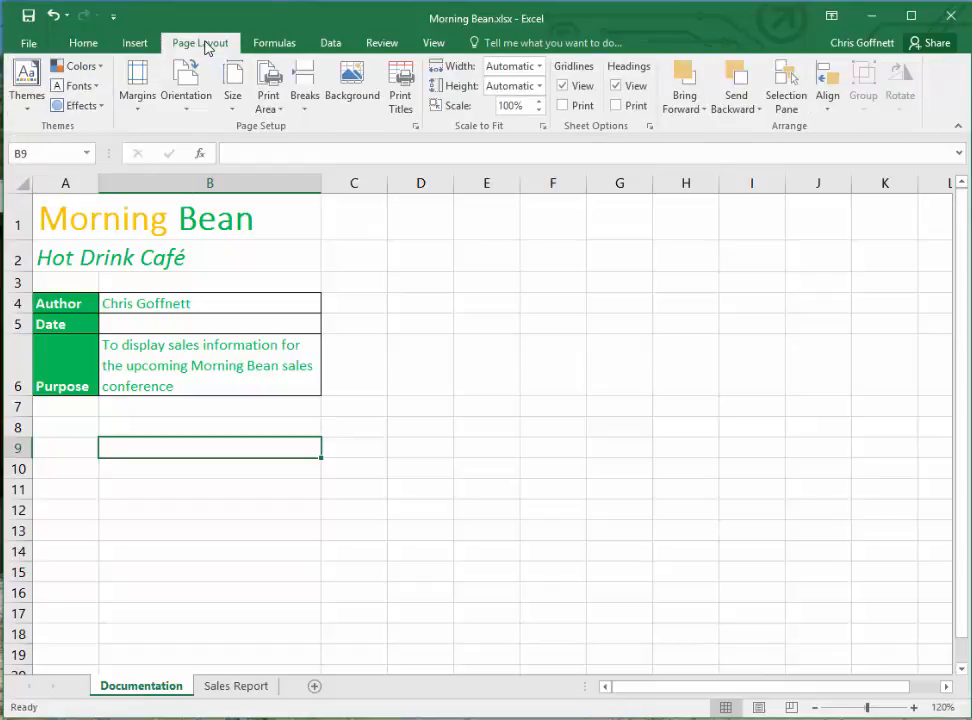
pyautogui.click(352, 80)
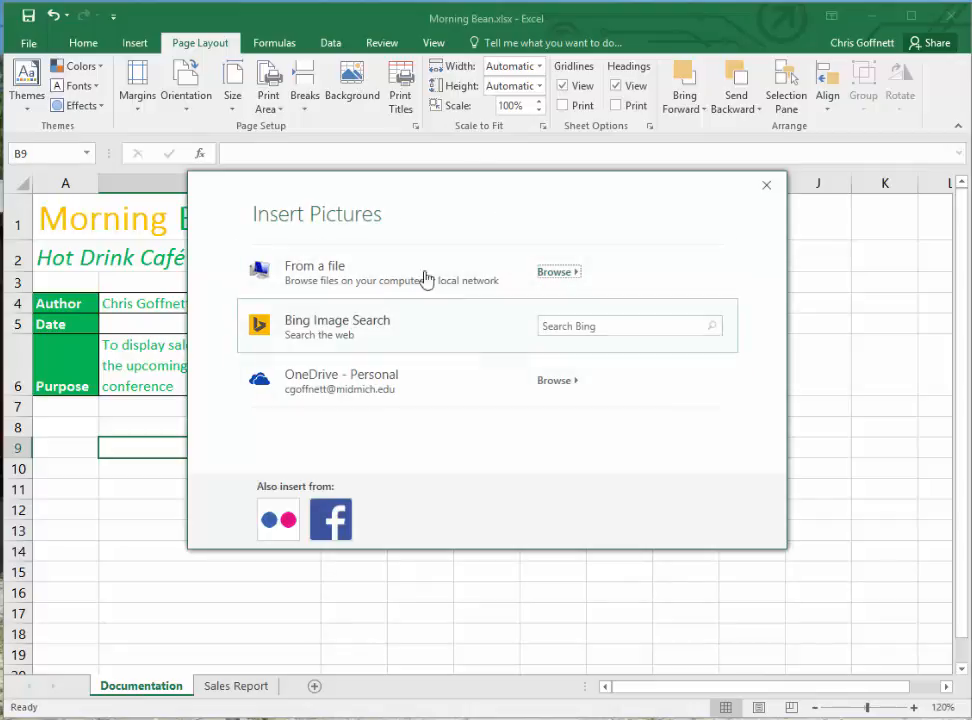
pyautogui.click(556, 272)
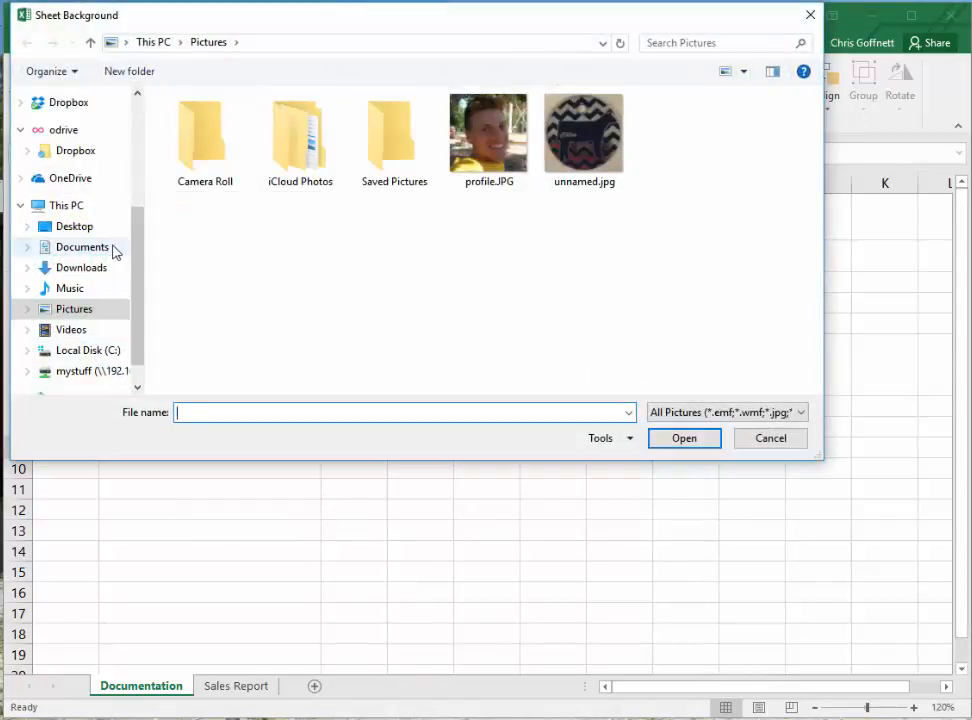
pyautogui.click(85, 268)
pyautogui.click(199, 140)
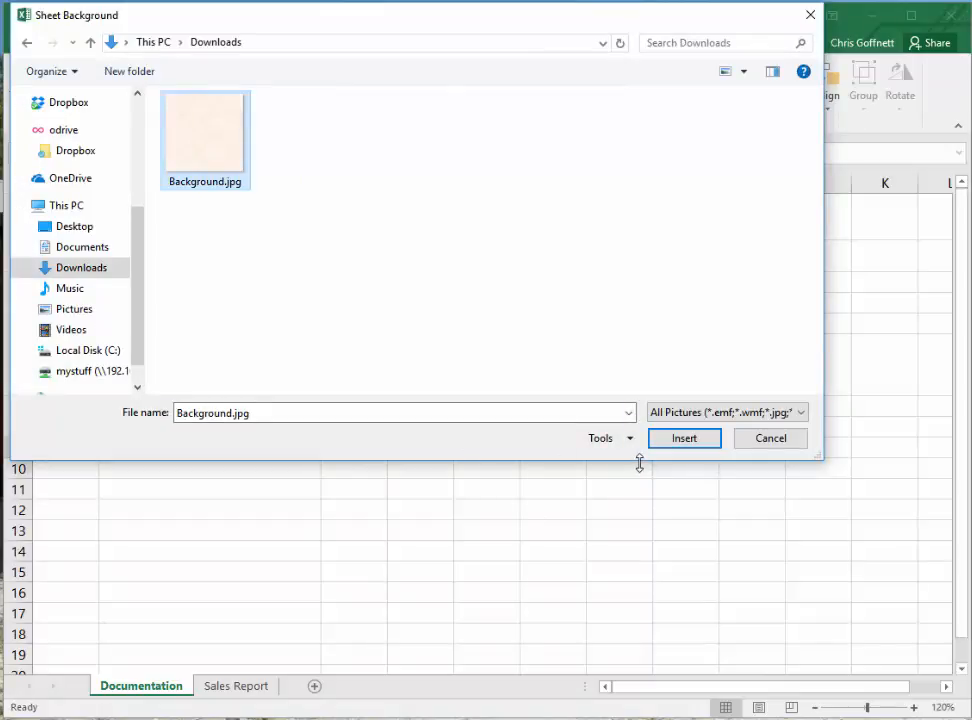
pyautogui.click(665, 445)
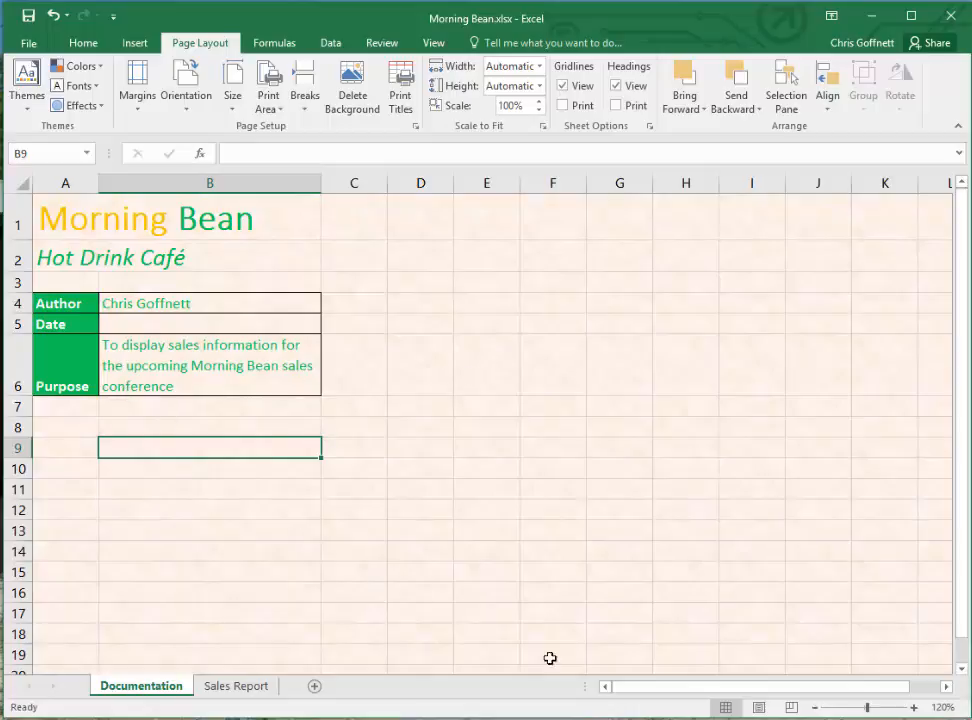
# - Apply a white fill color to cells B4:B6 on the Documentation sheet
pyautogui.click(187, 338)
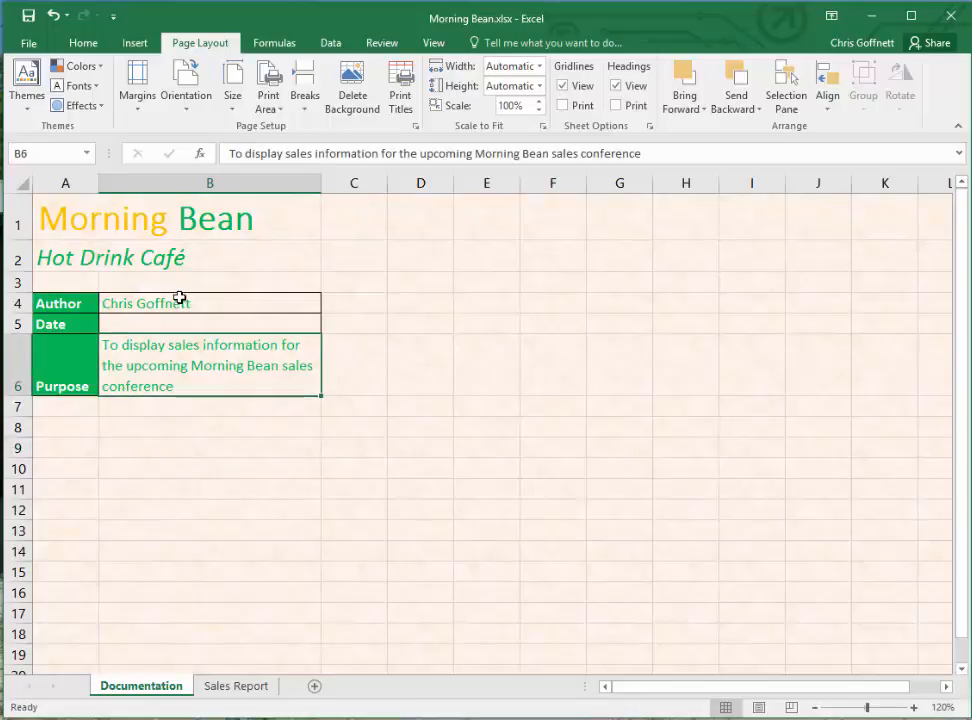
pyautogui.moveTo(180, 297); pyautogui.dragTo(184, 386)
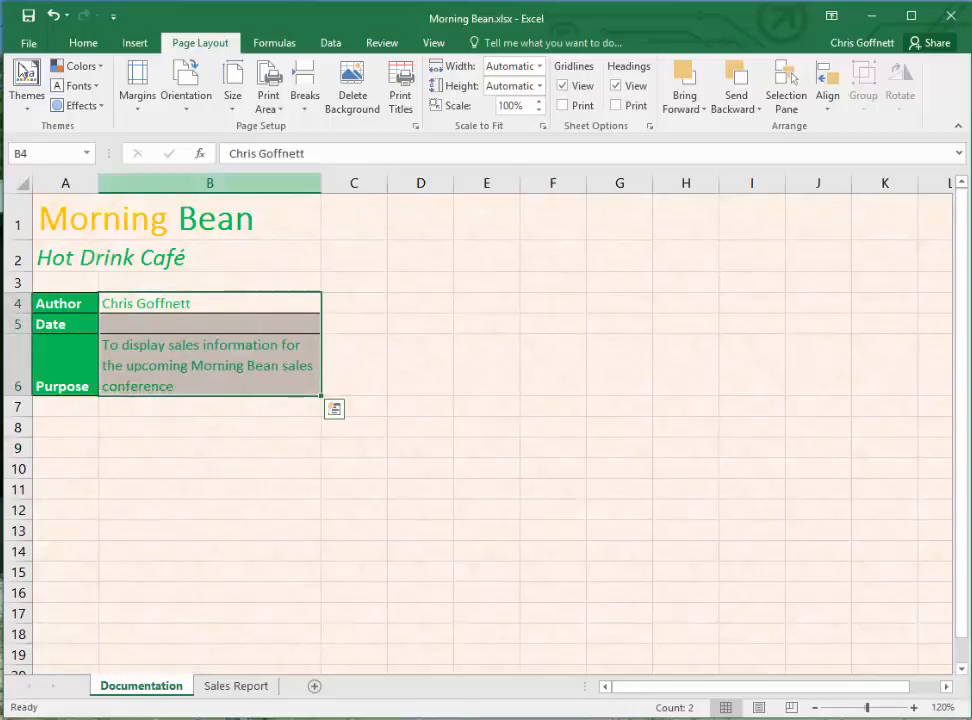
pyautogui.click(81, 44)
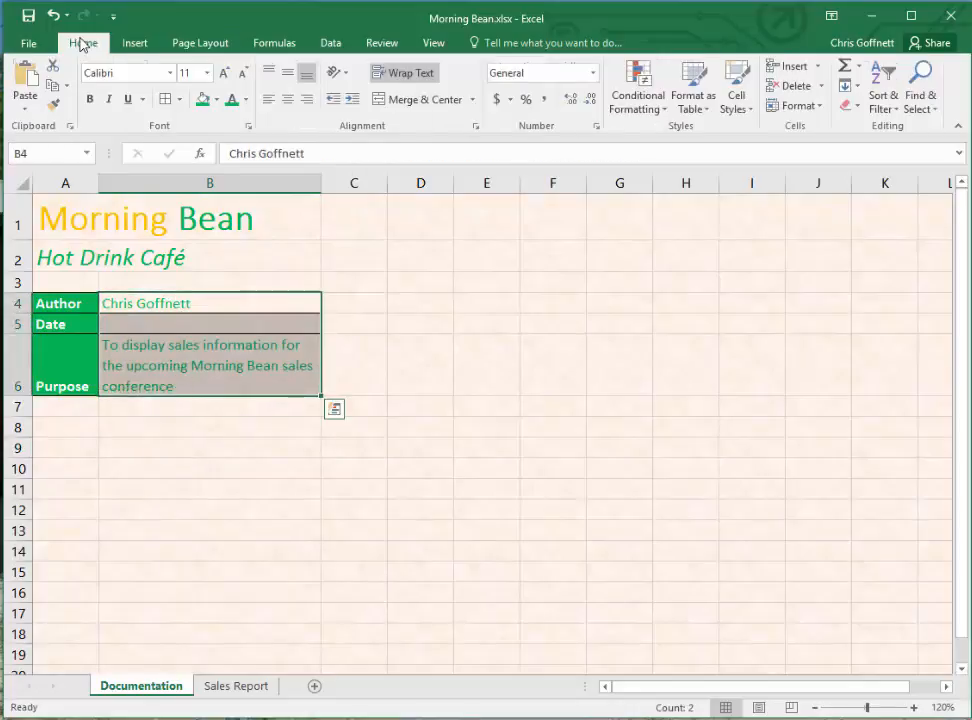
pyautogui.click(217, 100)
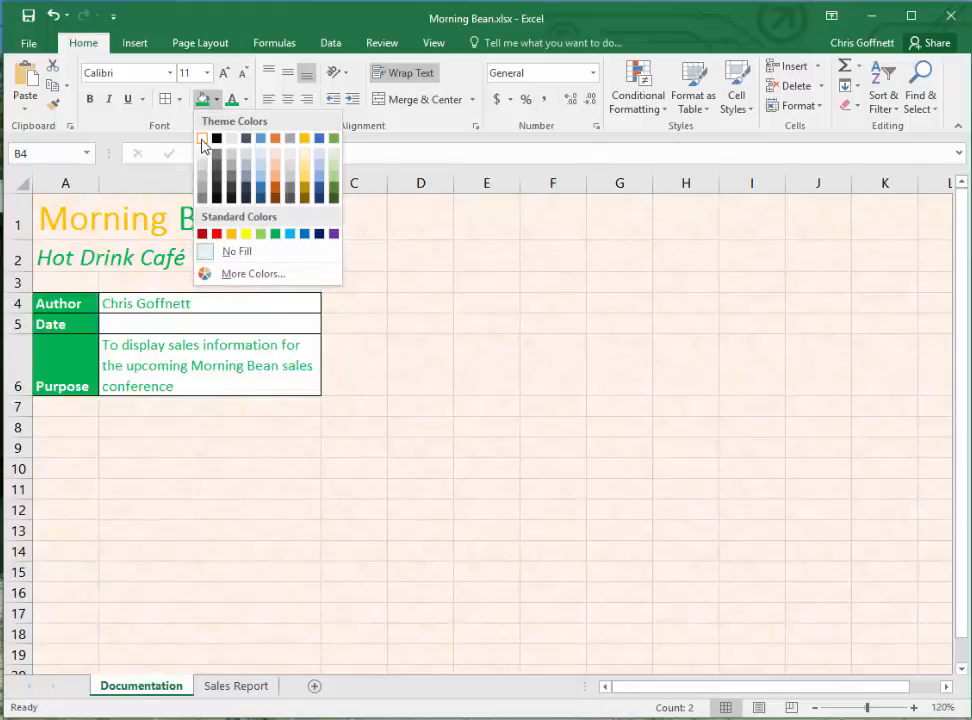
pyautogui.click(202, 138)
pyautogui.click(259, 513)
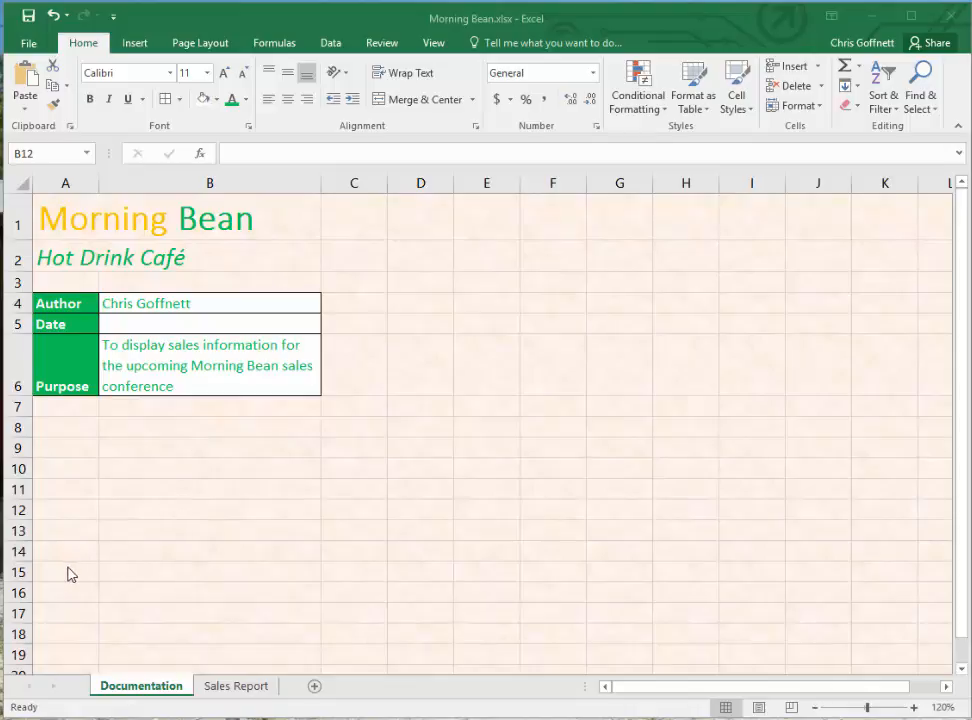
# - On the Sales Report sheet, enter =SUM(C27:N46) in cell C6 for the 2017 gross sales
pyautogui.click(236, 687)
pyautogui.click(237, 686)
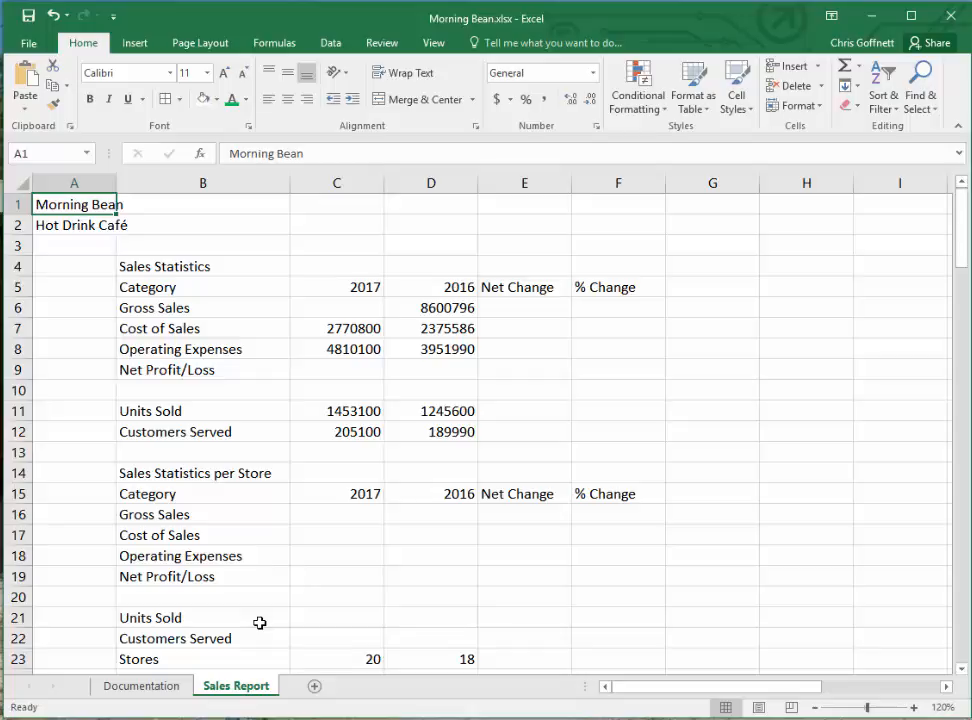
pyautogui.click(339, 308)
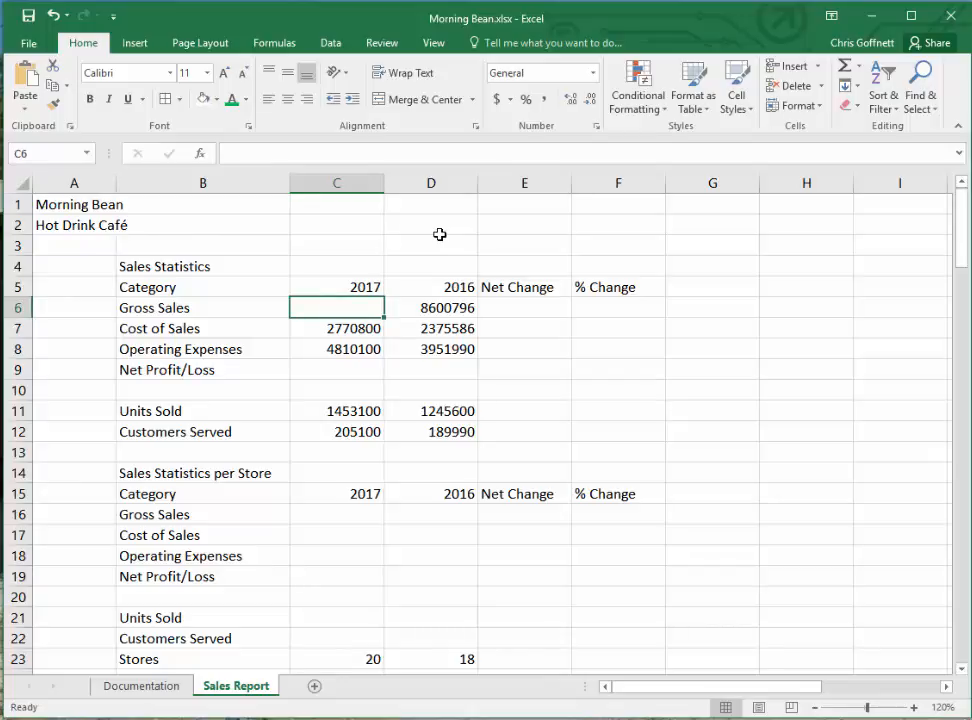
pyautogui.write('=Su')
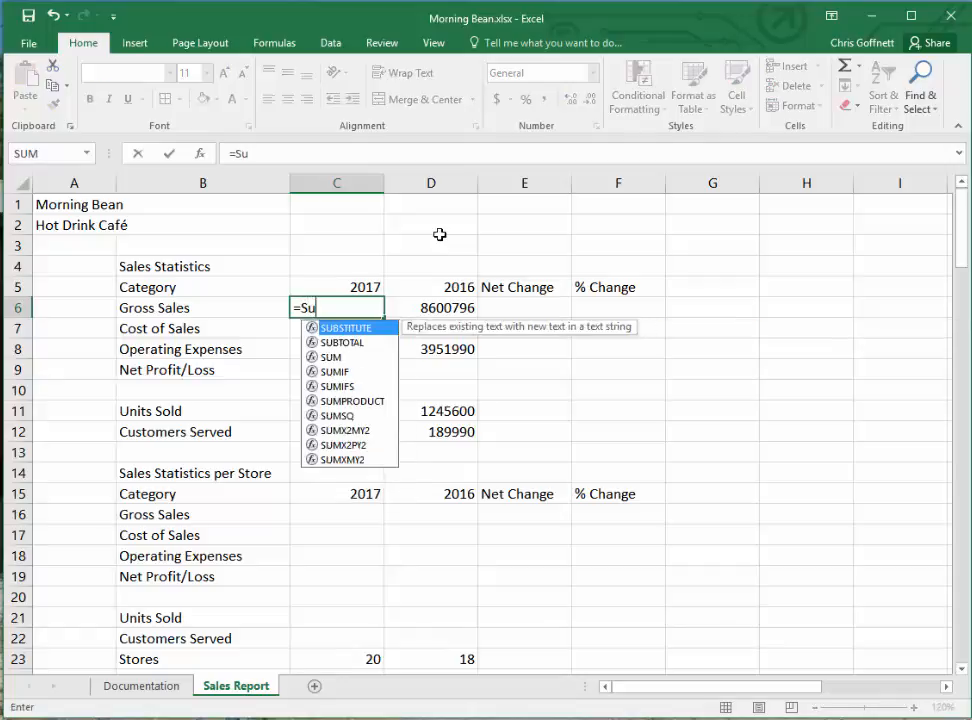
pyautogui.write('m(')
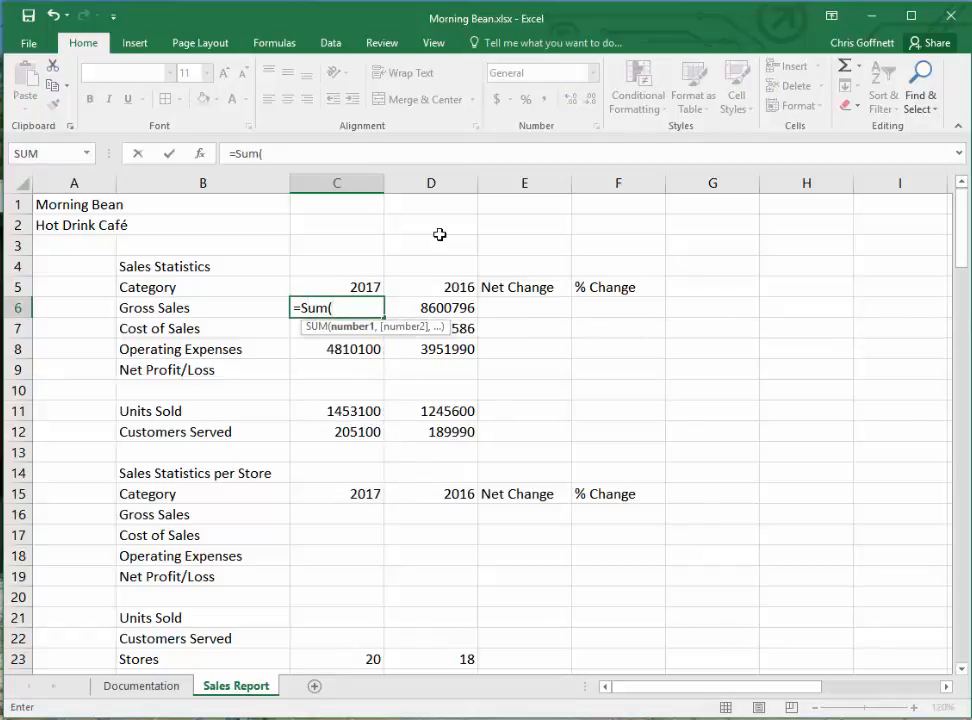
pyautogui.write('c27:n')
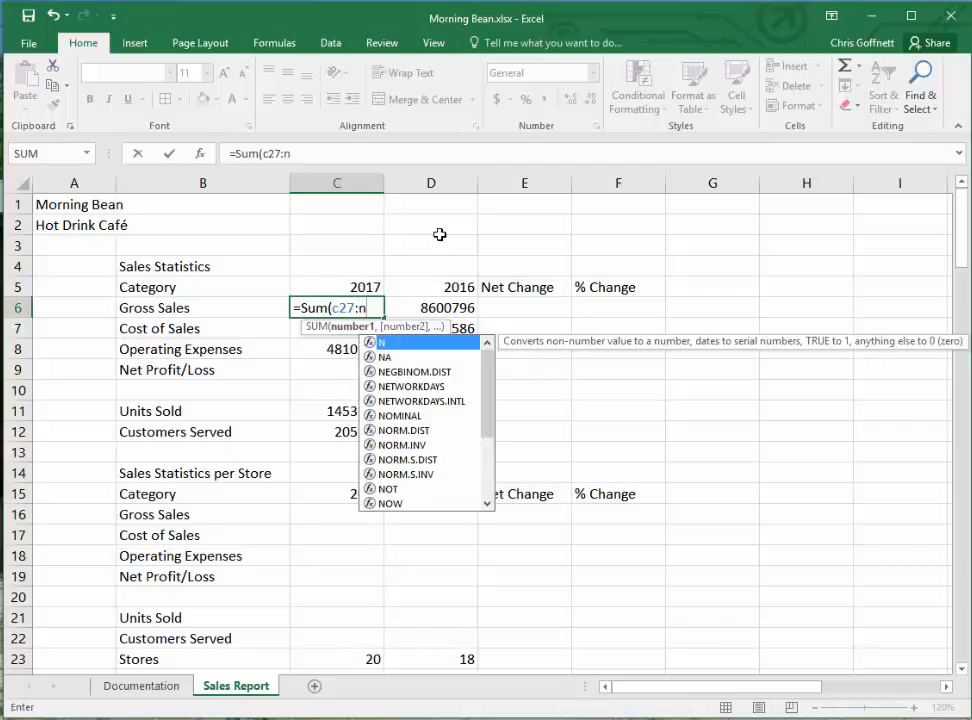
pyautogui.write('46')
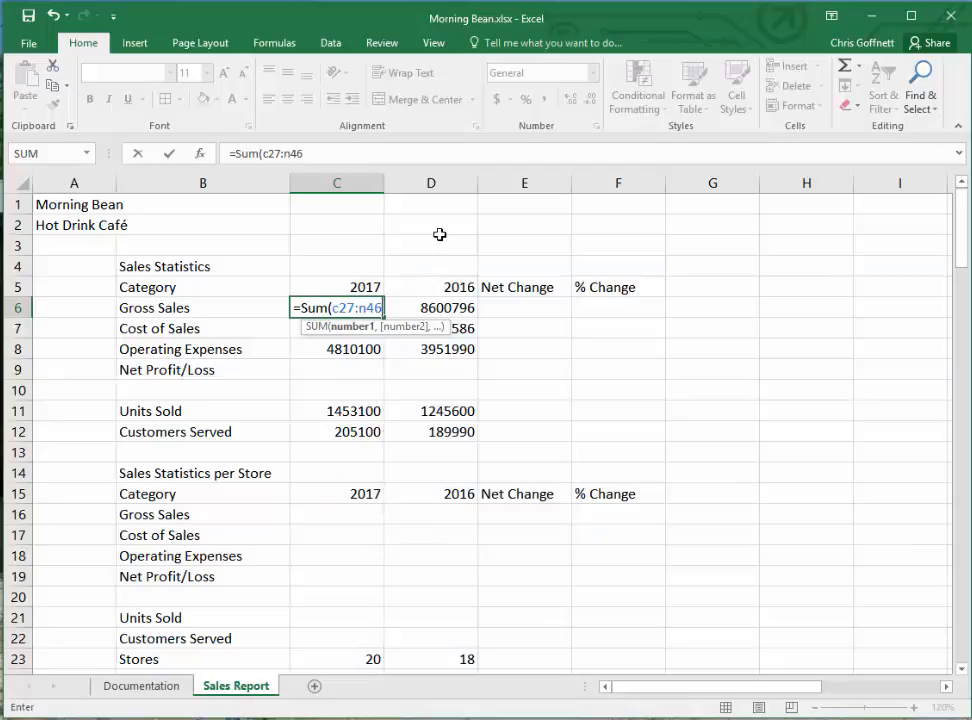
pyautogui.write(')')
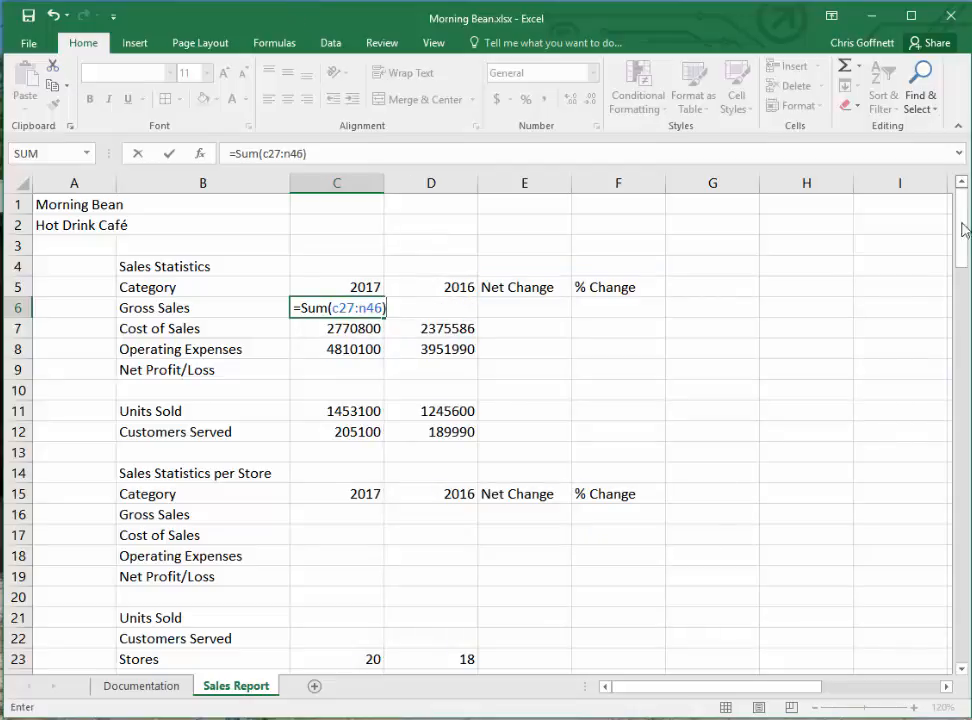
pyautogui.moveTo(961, 210); pyautogui.dragTo(962, 398)
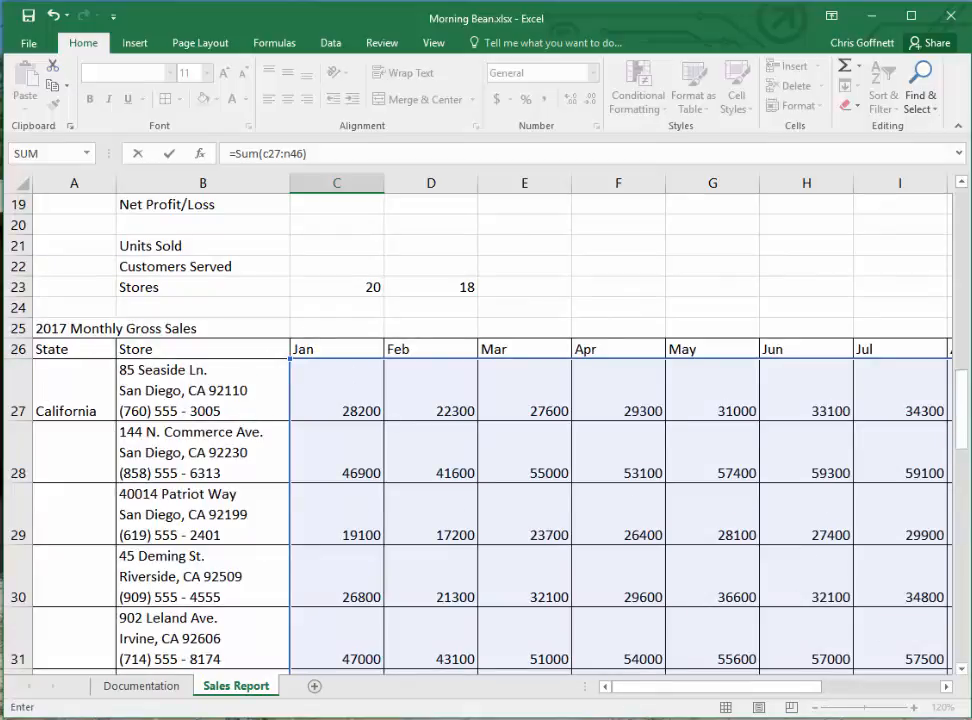
pyautogui.moveTo(962, 396); pyautogui.dragTo(963, 226)
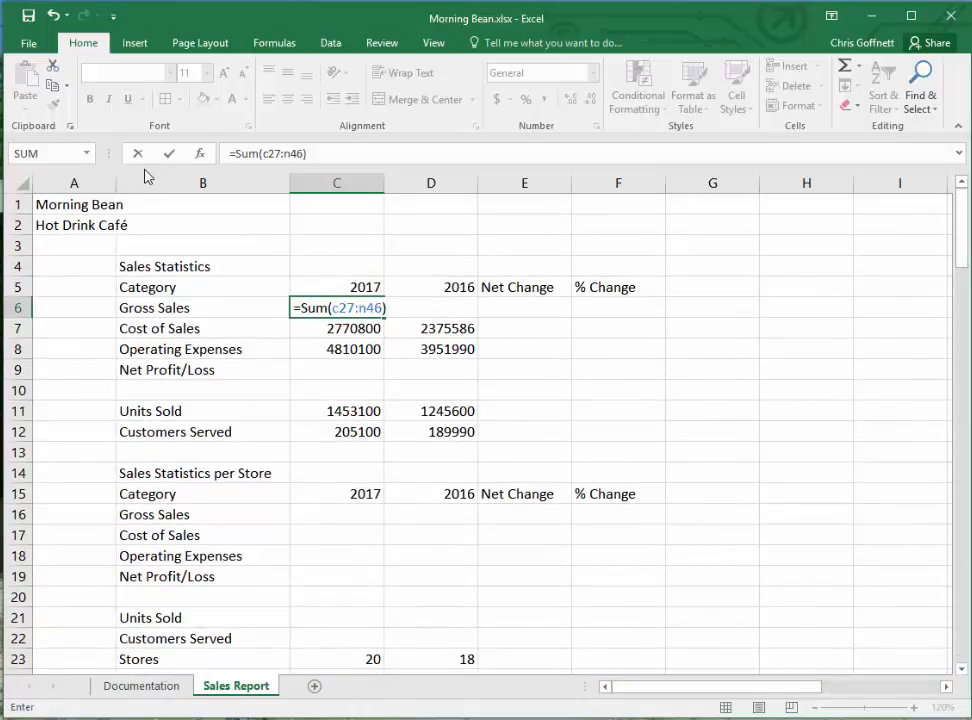
pyautogui.press('Return')
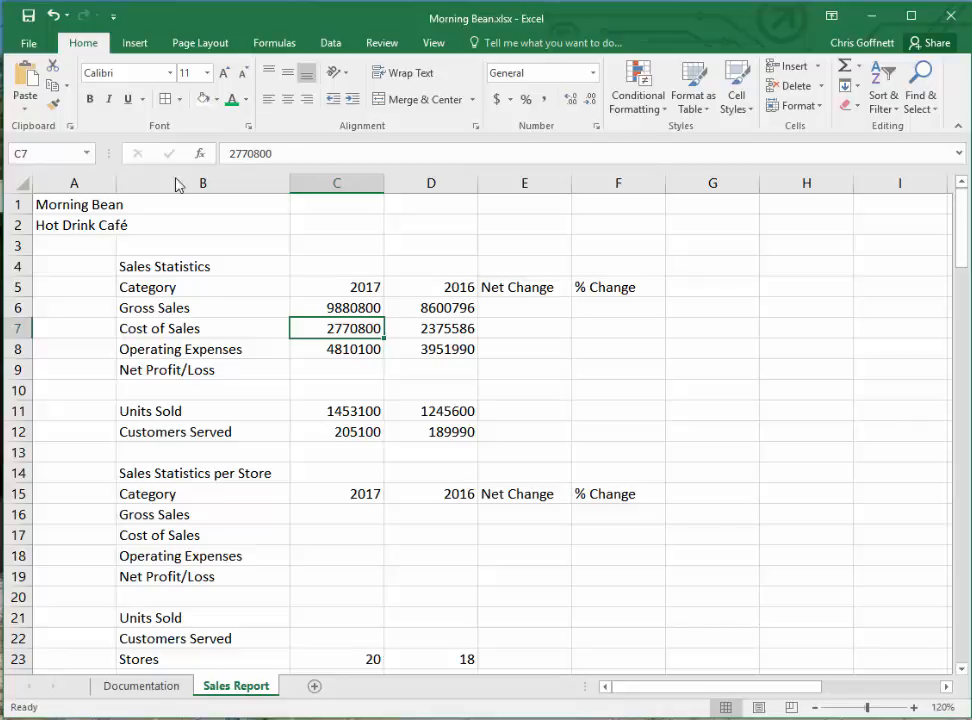
# - Enter =C6-(C7+C8) in cell C9 to calculate the 2017 net profit/loss
pyautogui.click(322, 368)
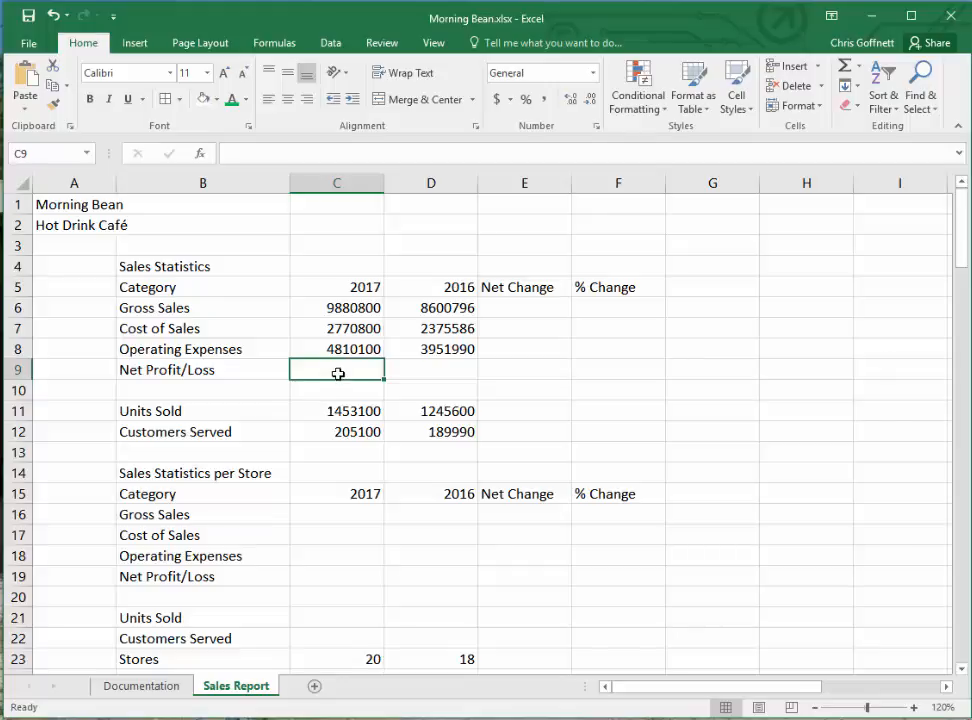
pyautogui.write('=')
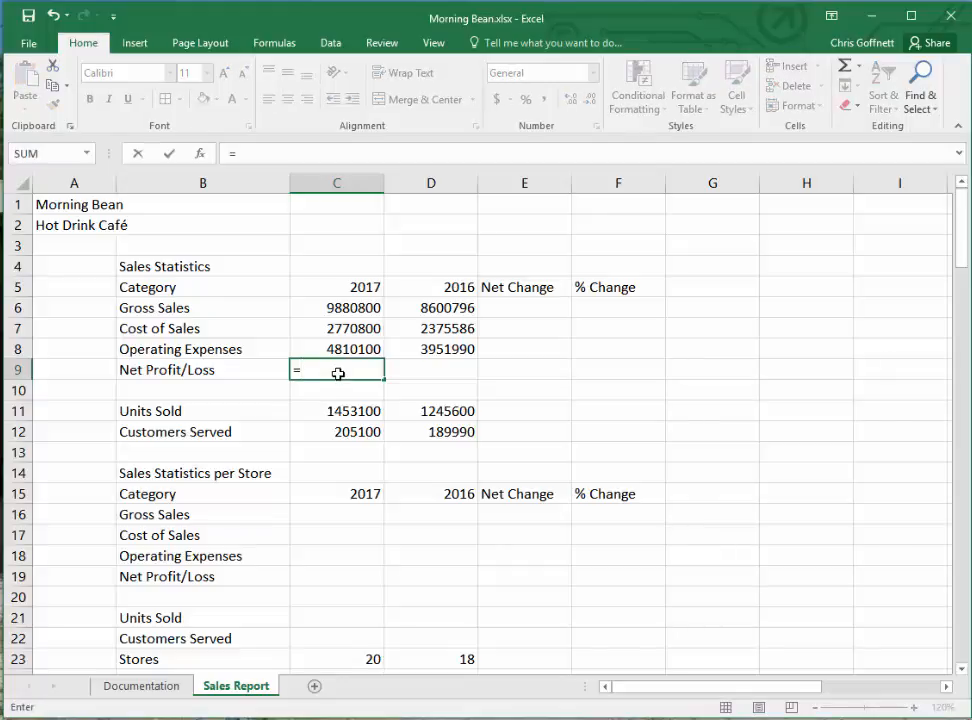
pyautogui.write('c6')
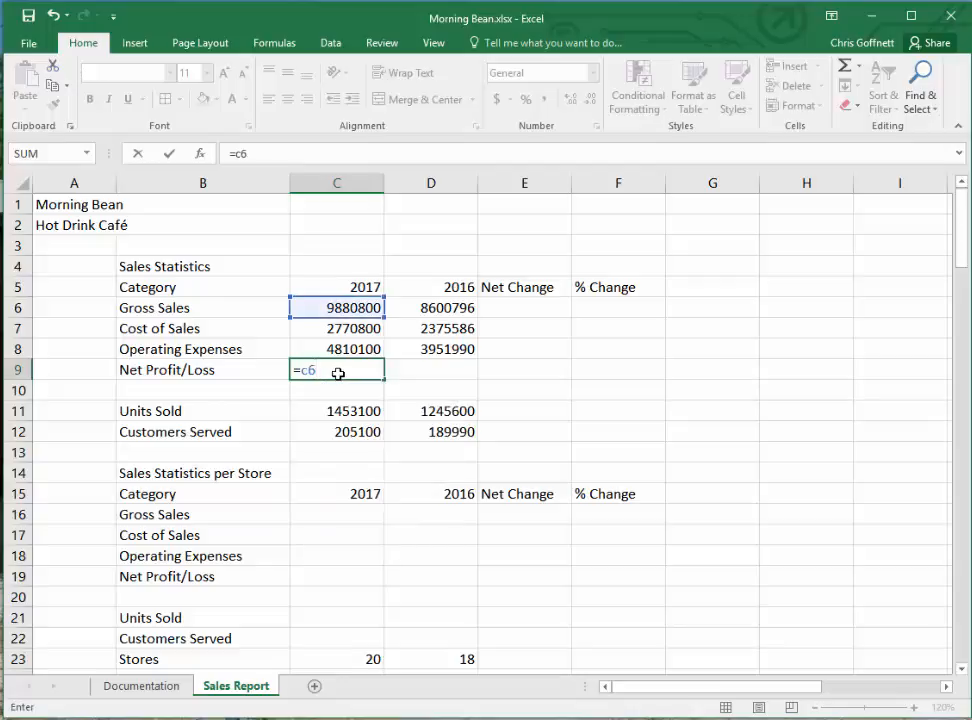
pyautogui.write('-(')
pyautogui.write('c7+')
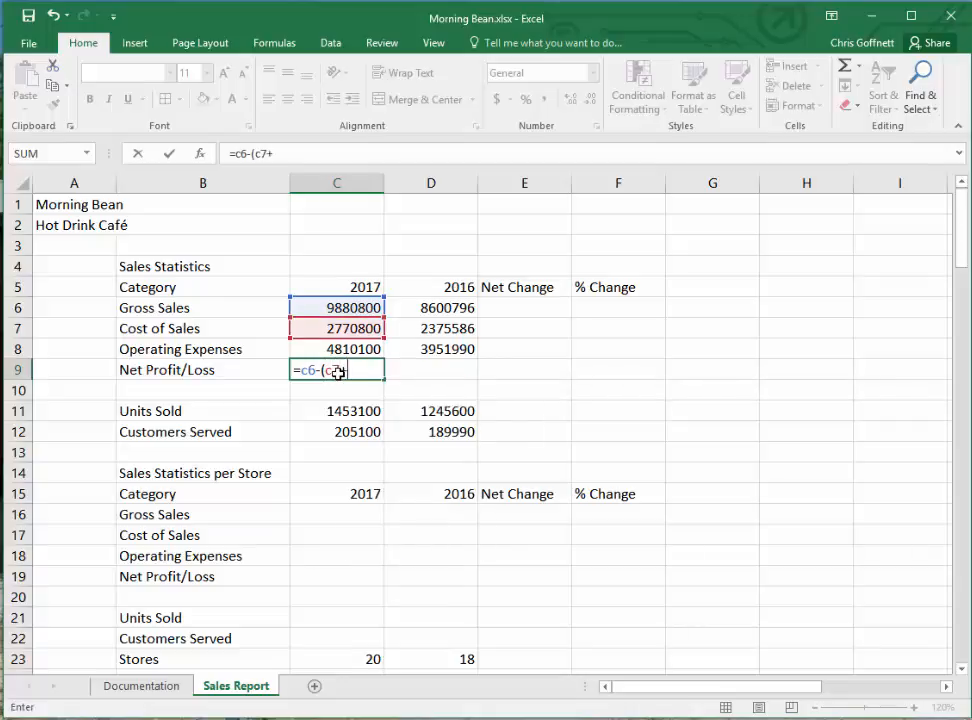
pyautogui.write('c8)')
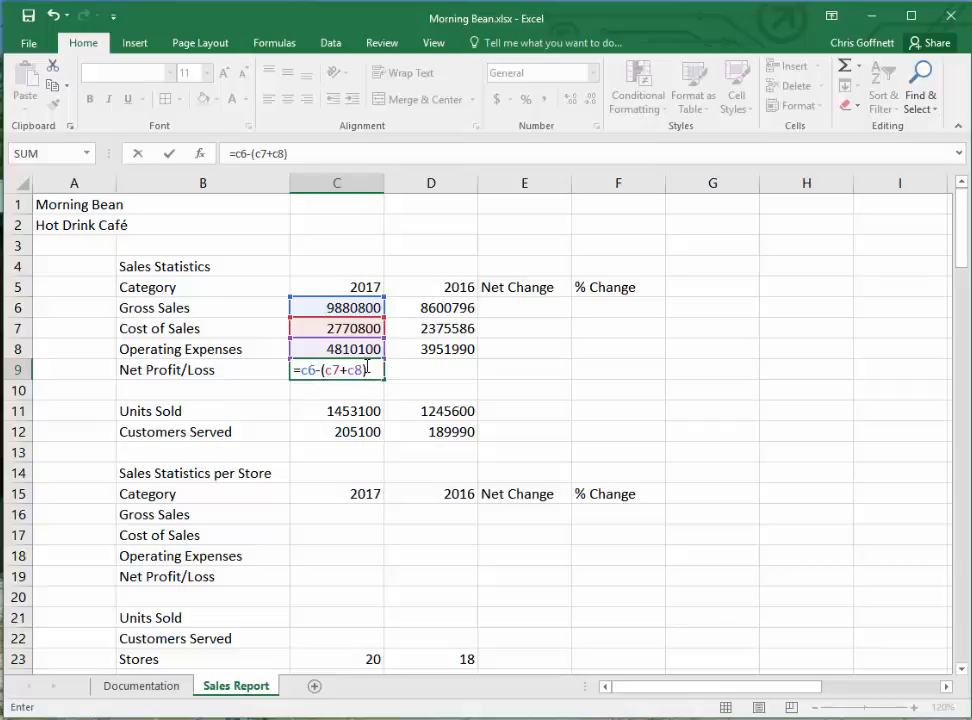
pyautogui.click(169, 157)
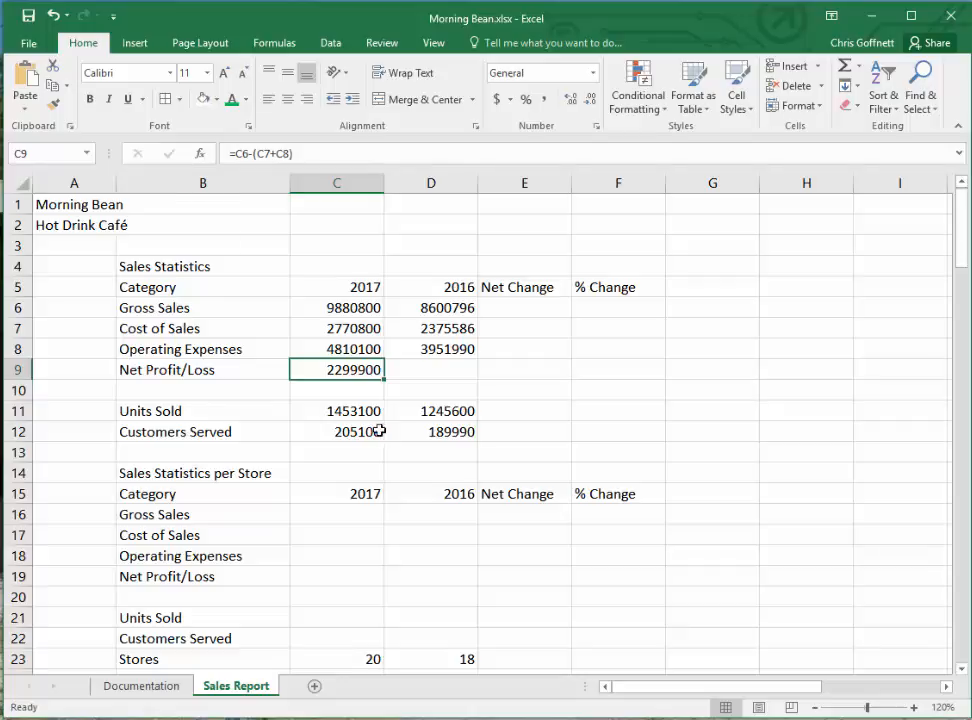
# - Copy the net profit/loss formula from C9 into D9 for 2016
pyautogui.rightClick(345, 369)
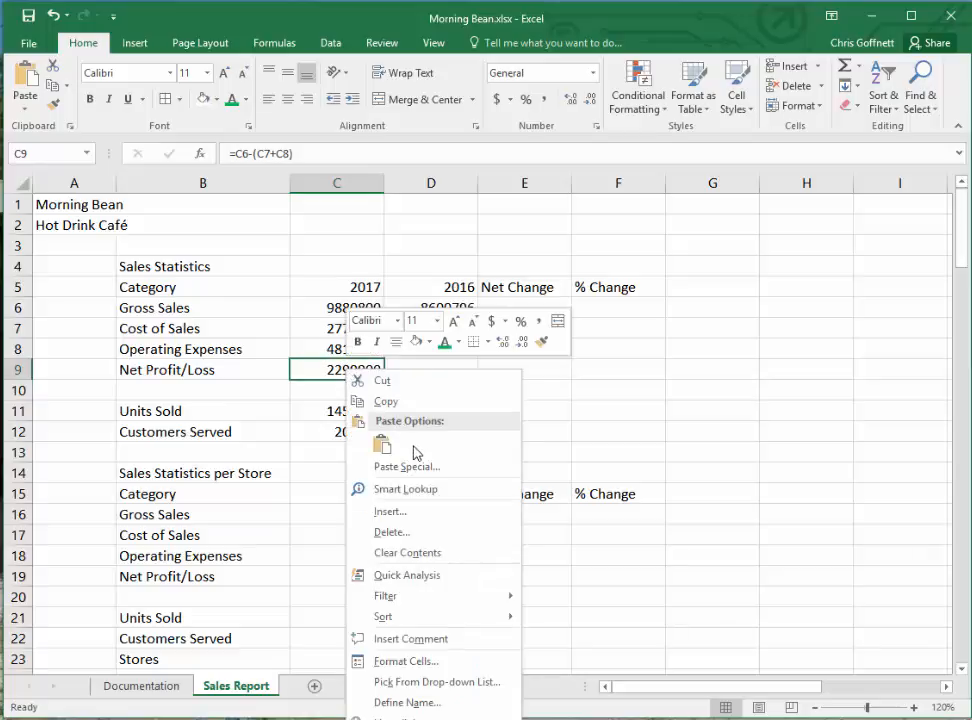
pyautogui.click(404, 401)
pyautogui.click(420, 370)
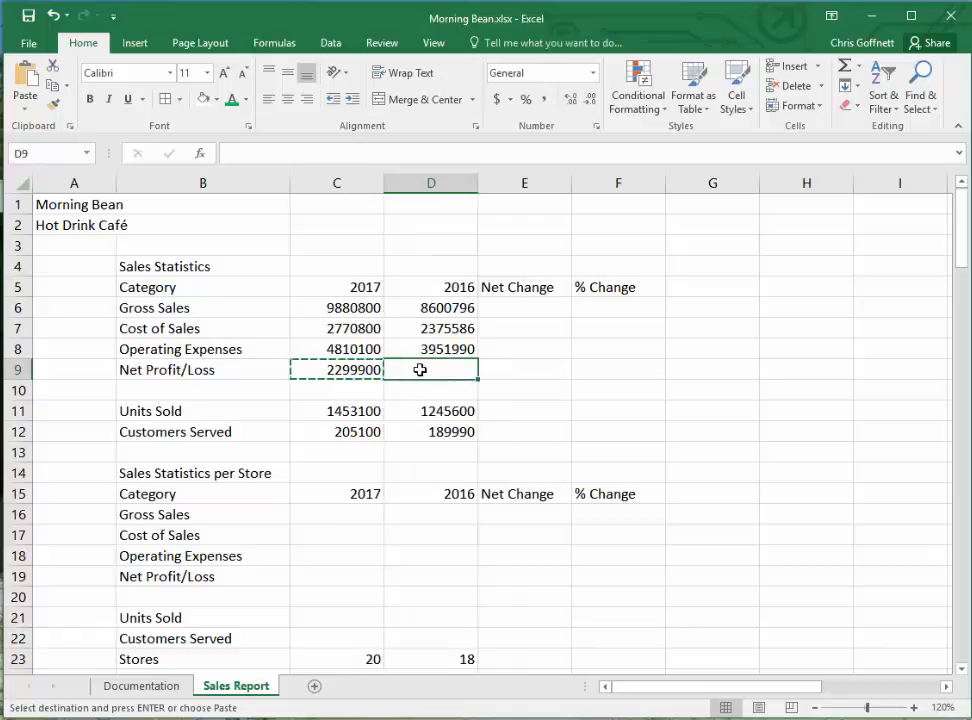
pyautogui.rightClick(420, 370)
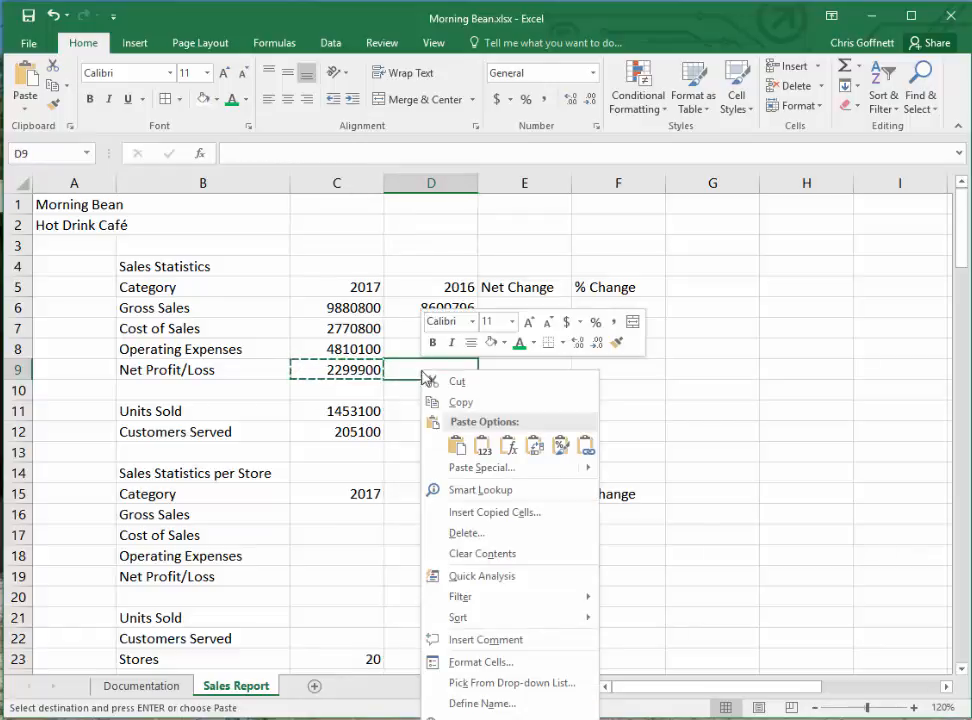
pyautogui.click(455, 440)
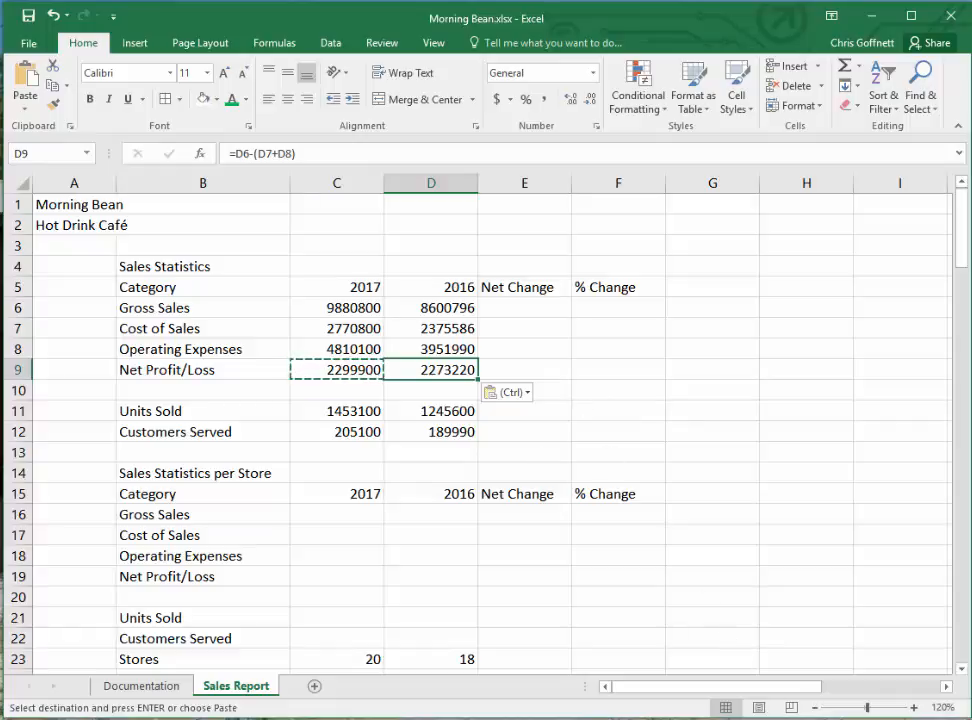
# - Enter =C6/C23 in cell C16 to calculate the 2017 gross sales per store
pyautogui.scroll(-2, 361, 444)
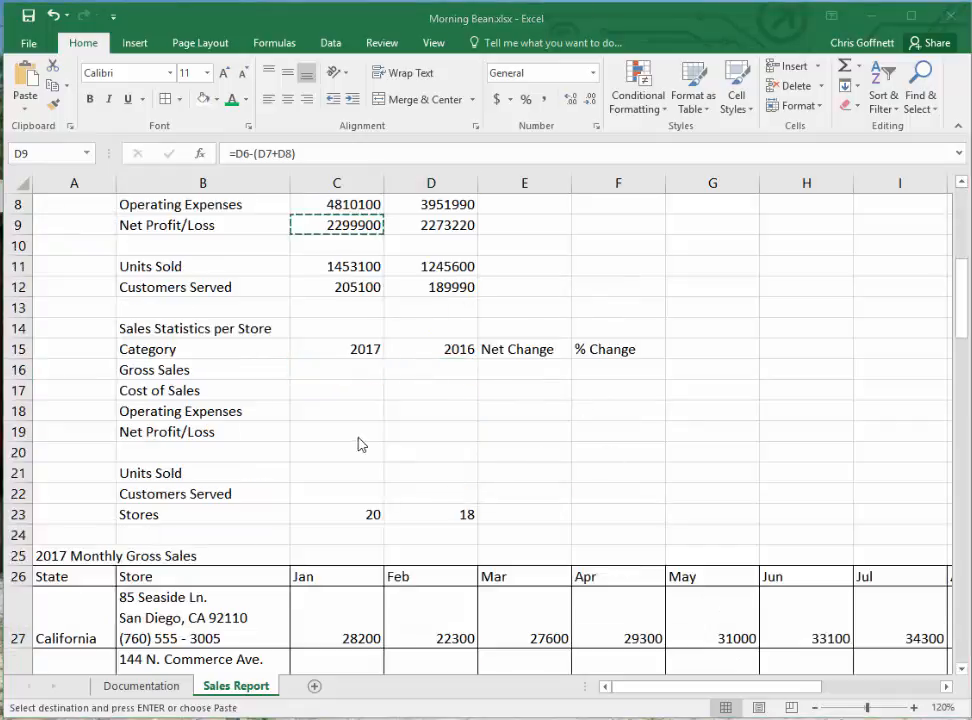
pyautogui.click(343, 368)
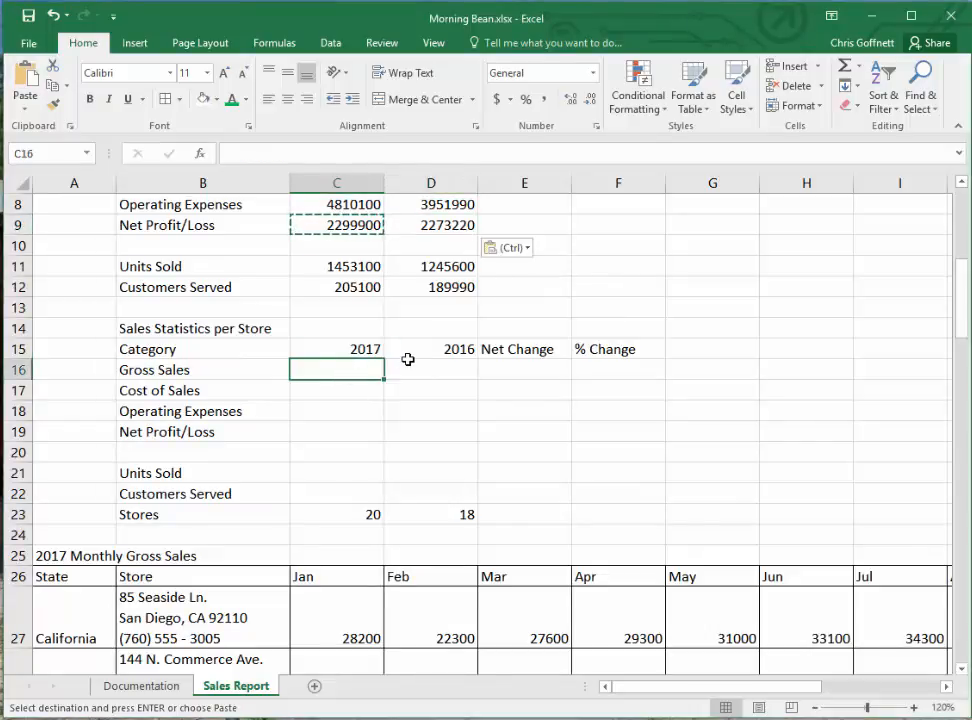
pyautogui.write('=c6')
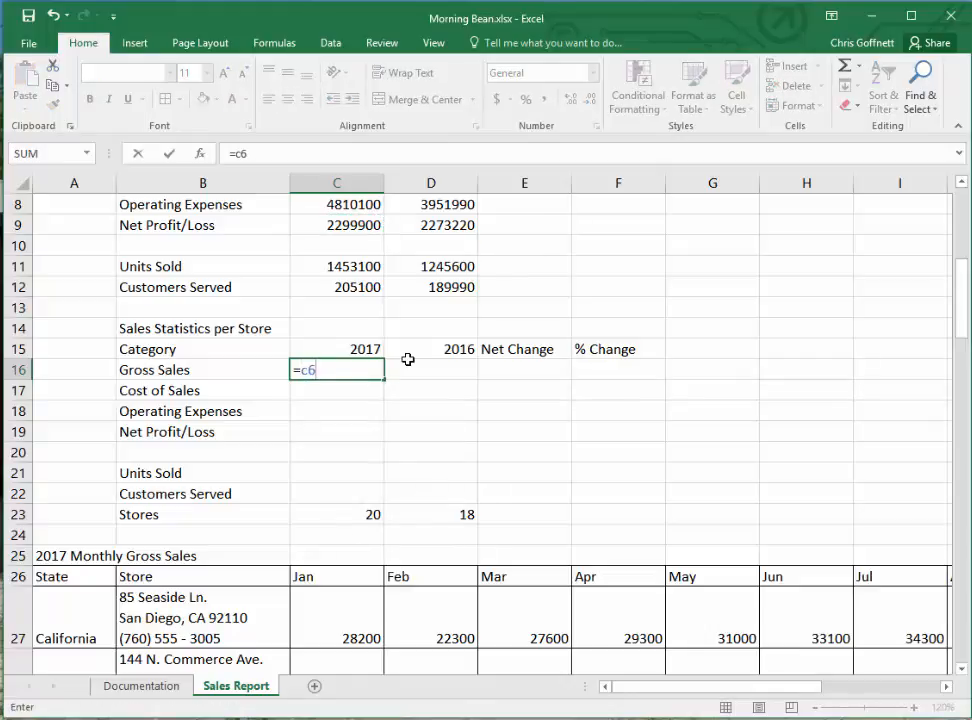
pyautogui.write('/c23')
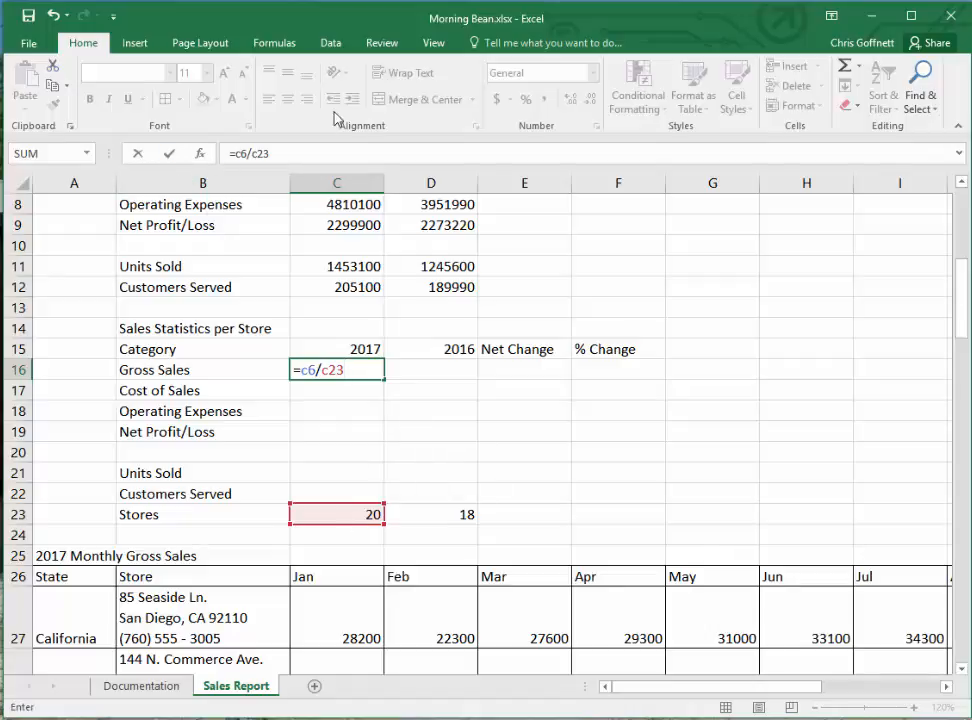
pyautogui.press('Return')
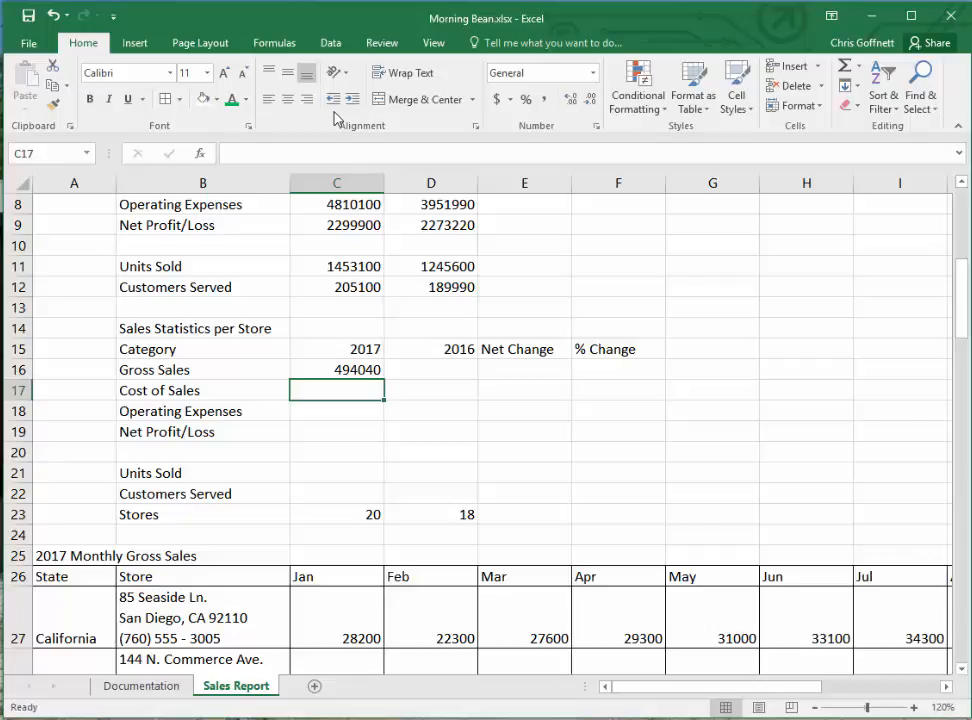
# - Enter =C7/C23 in C17 and =C8/C23 in C18 for the 2017 per-store cost of sales and operating expenses
pyautogui.write('=c7')
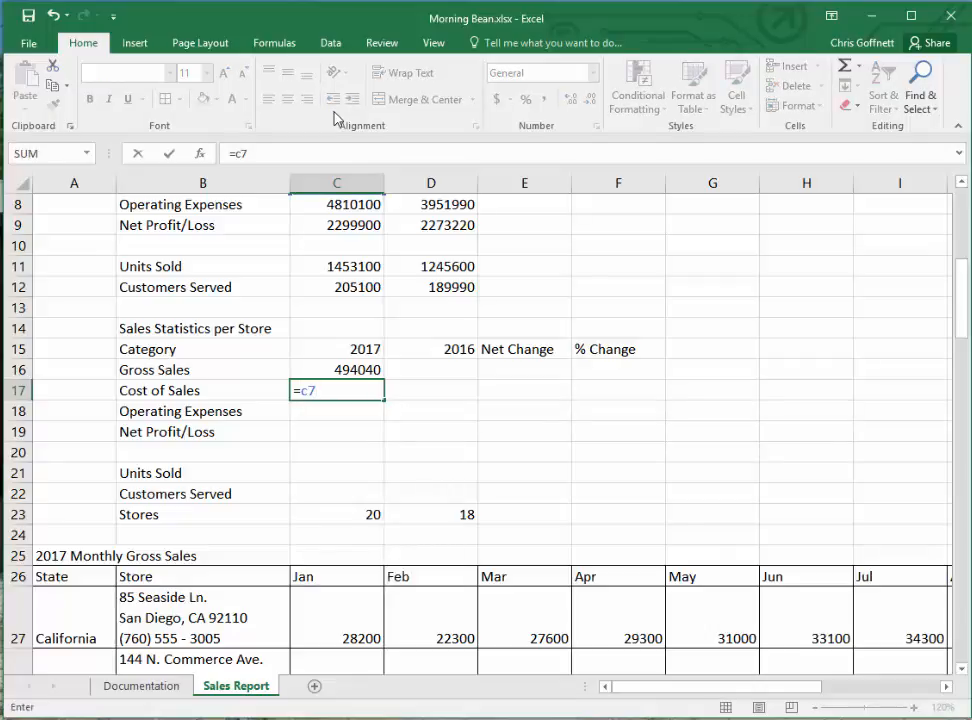
pyautogui.scroll(1, 495, 325)
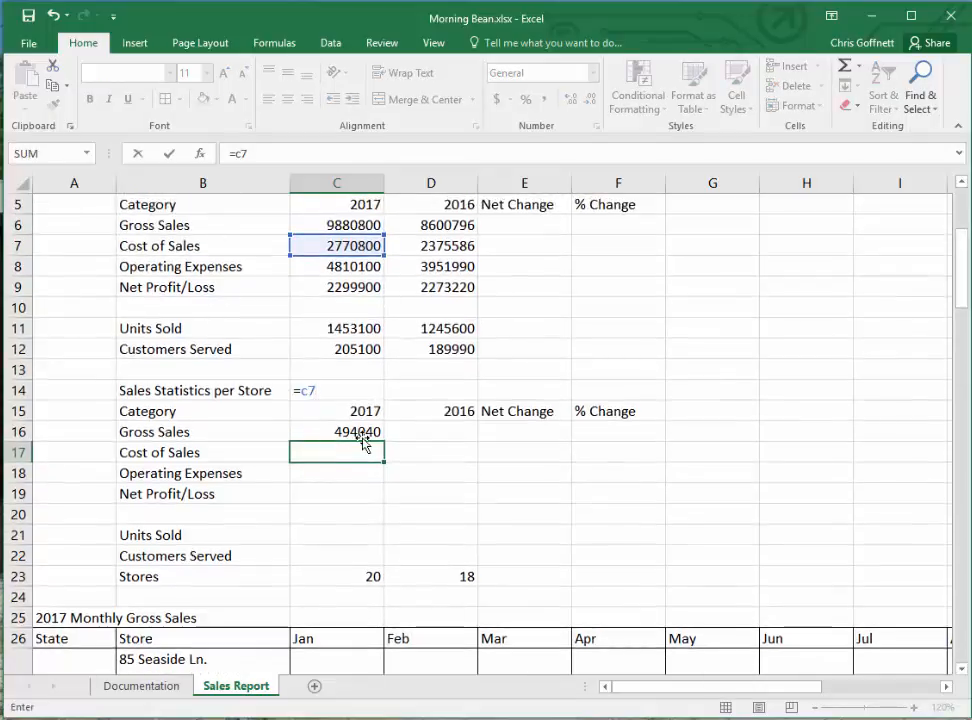
pyautogui.write('/c23')
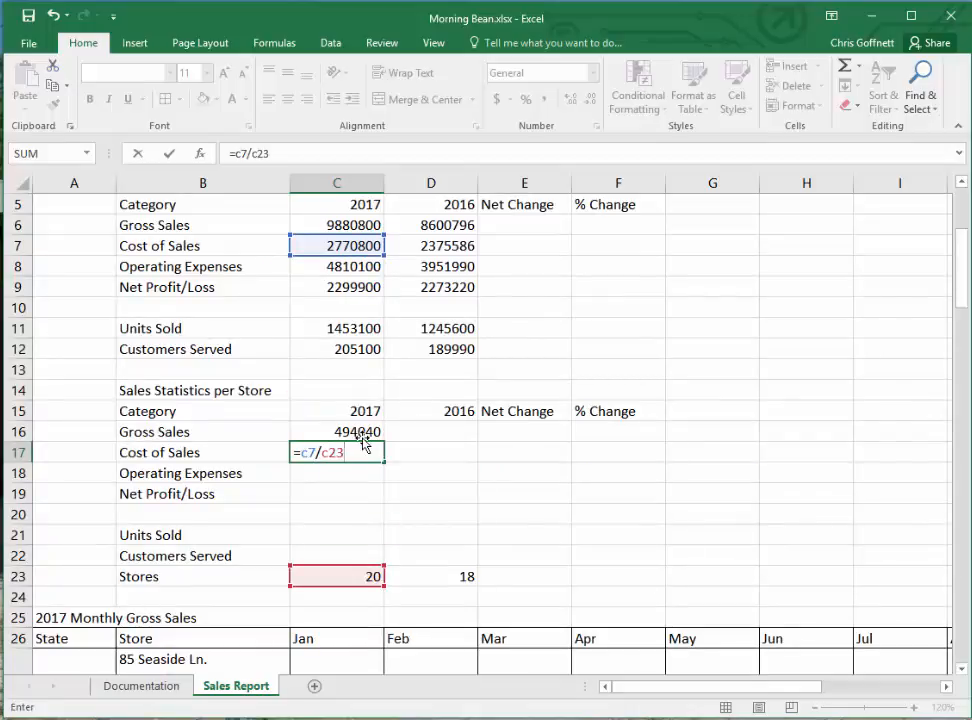
pyautogui.press('Return')
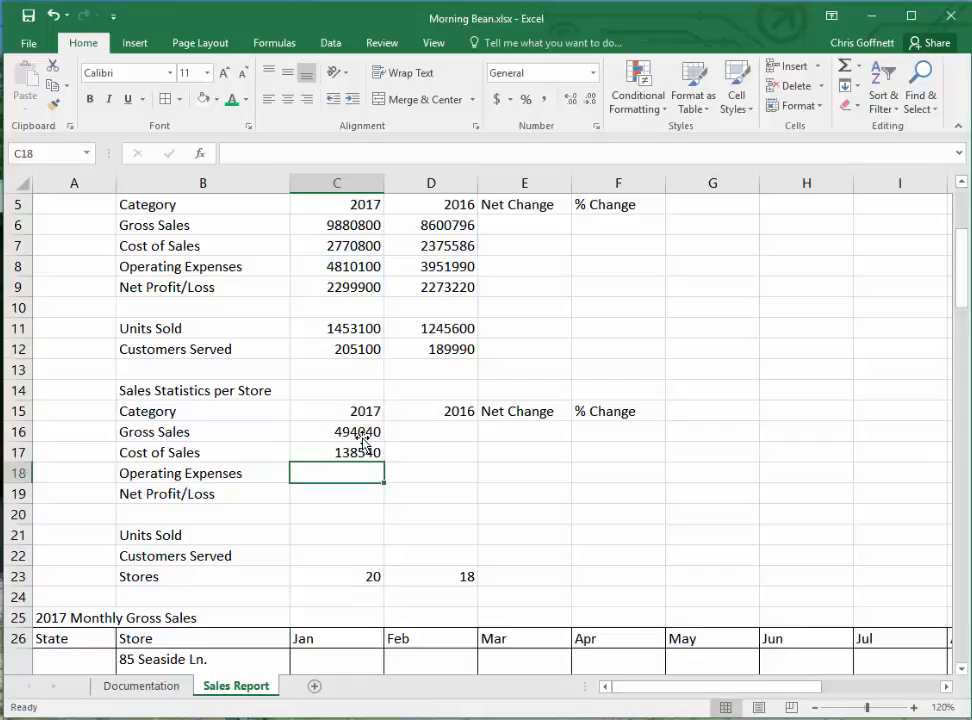
pyautogui.write('=c')
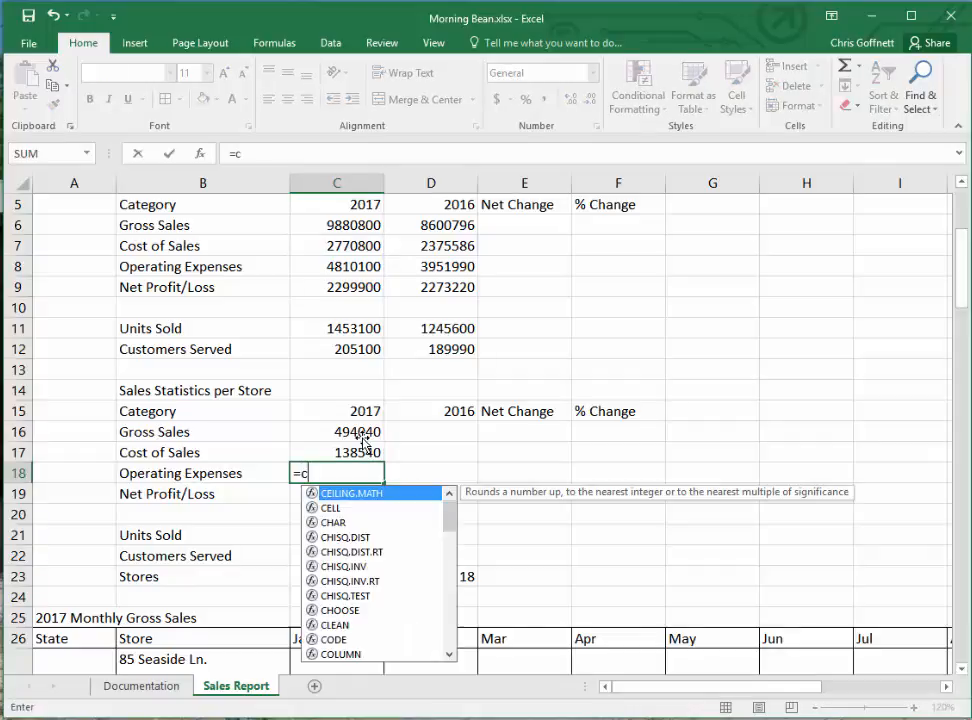
pyautogui.write('8/')
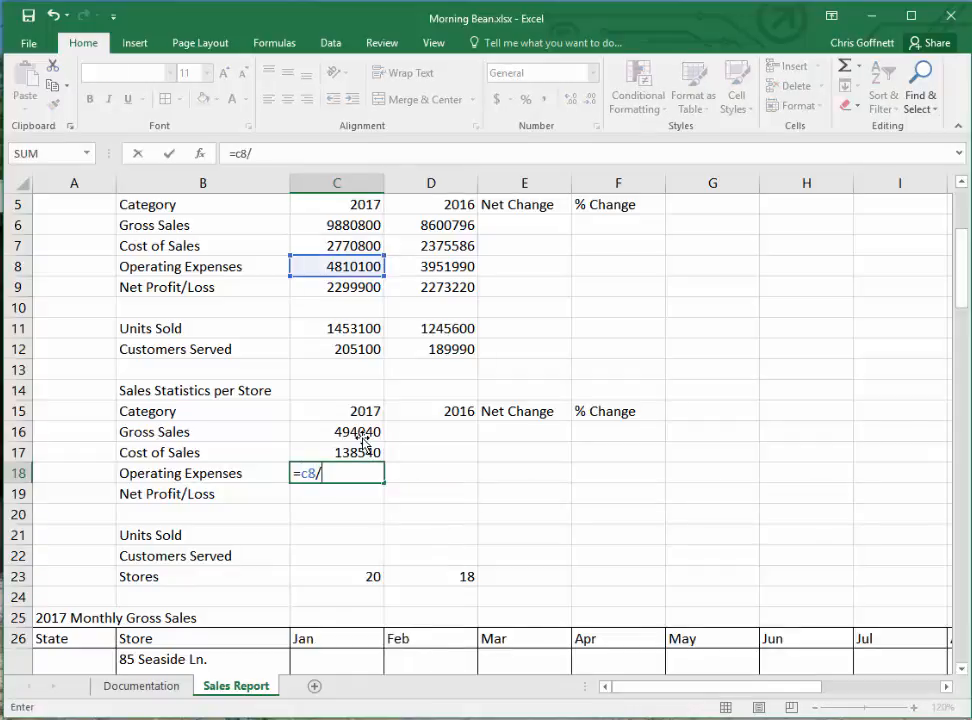
pyautogui.write('c23')
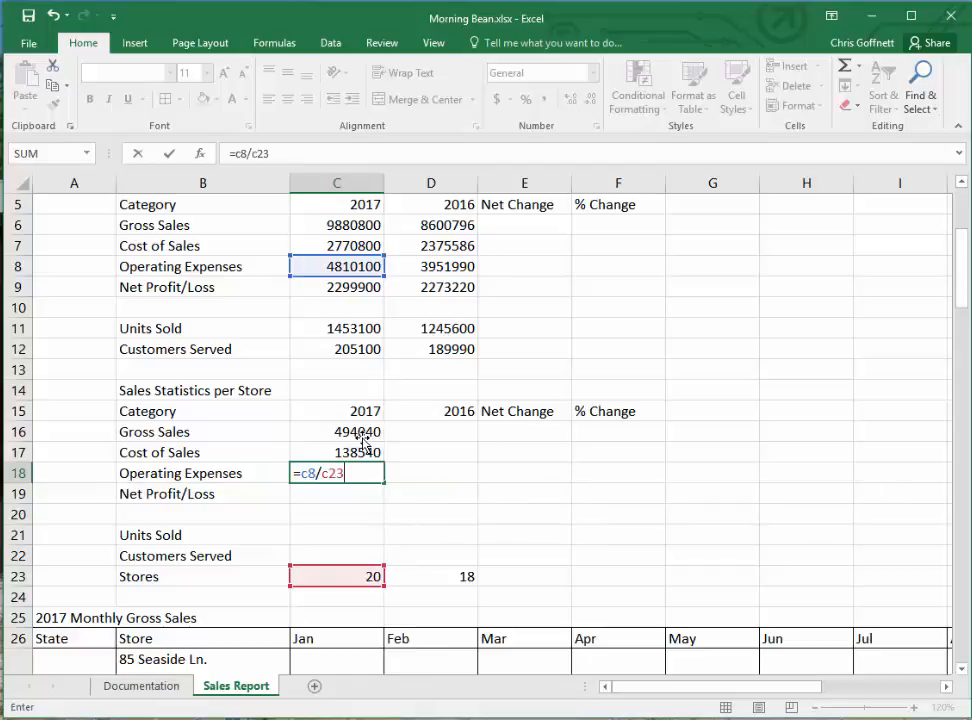
pyautogui.press('Return')
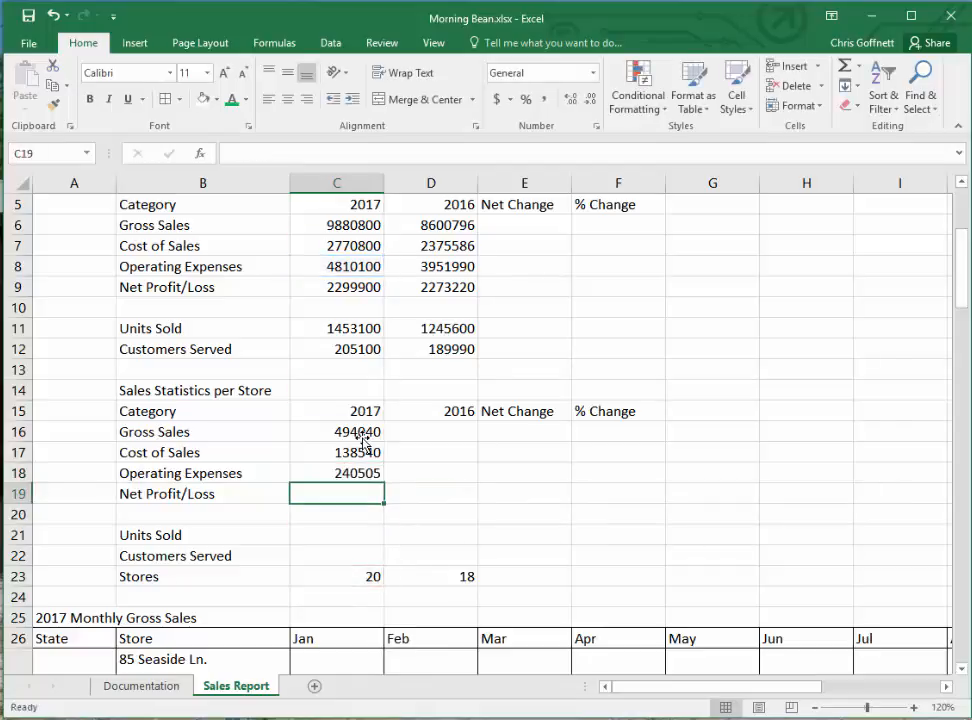
# - Enter =C9/C23 in cell C19 to calculate the 2017 net profit/loss per store
pyautogui.write('=')
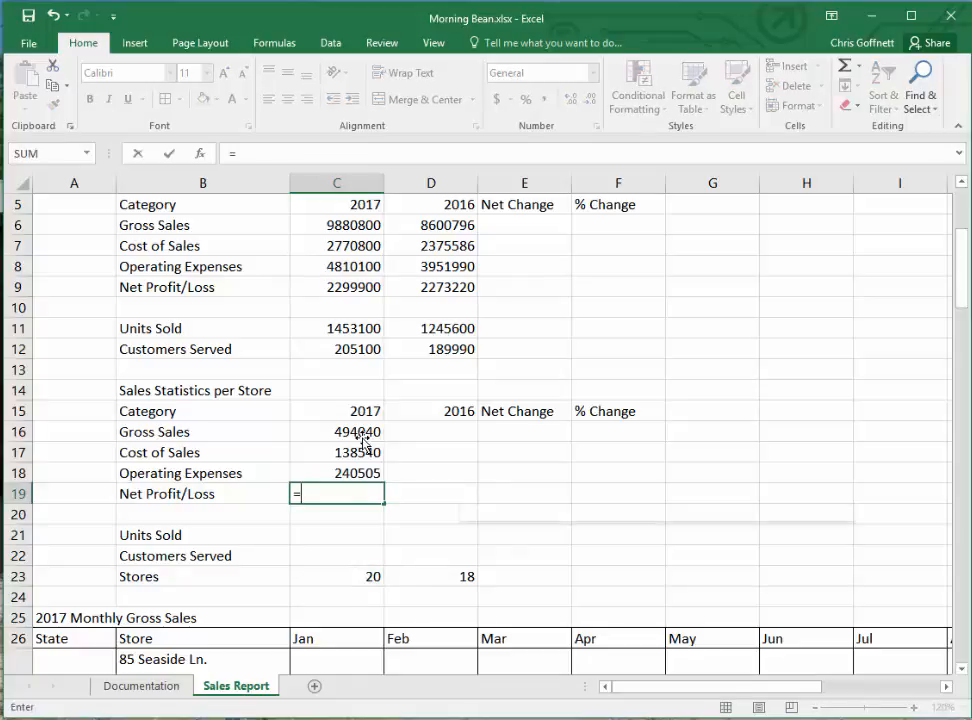
pyautogui.write('c19')
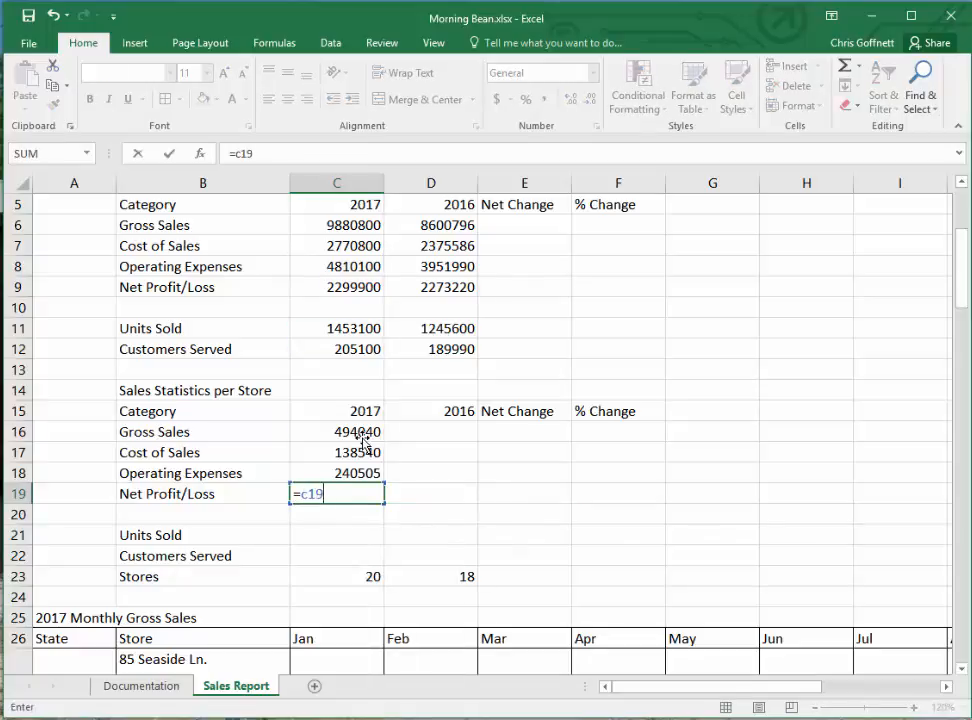
pyautogui.press('BackSpace')
pyautogui.press('BackSpace')
pyautogui.write('9')
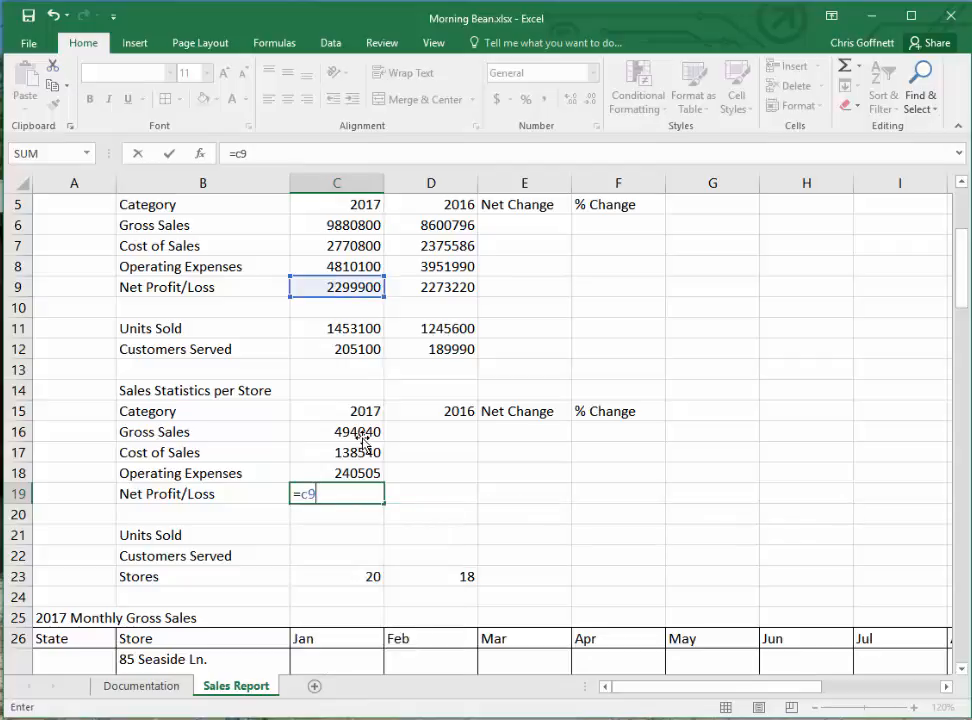
pyautogui.write('/c23')
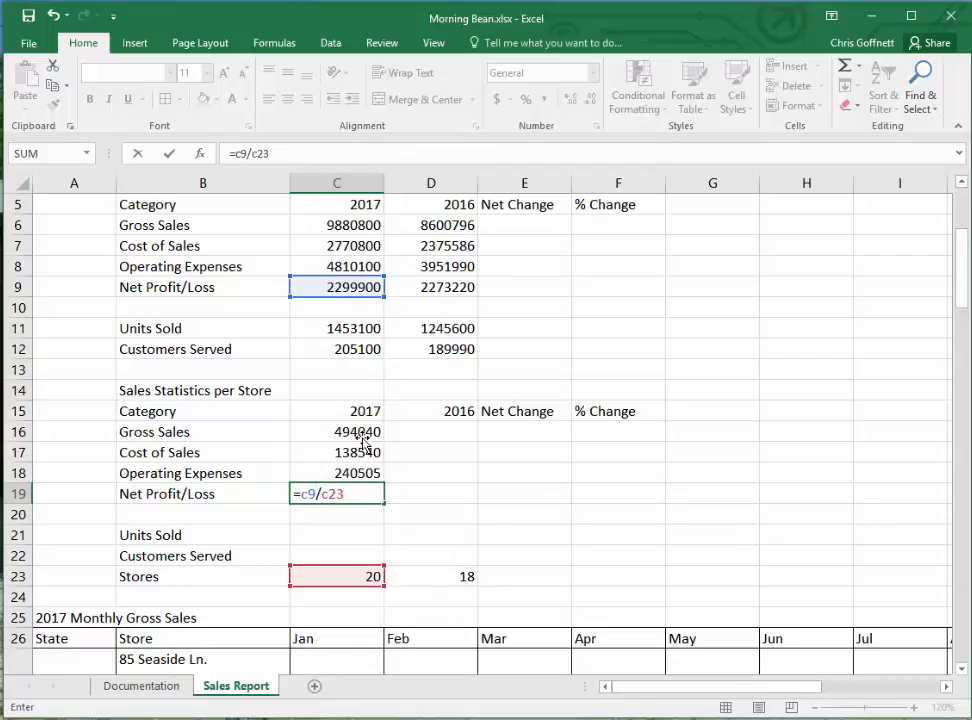
pyautogui.press('Return')
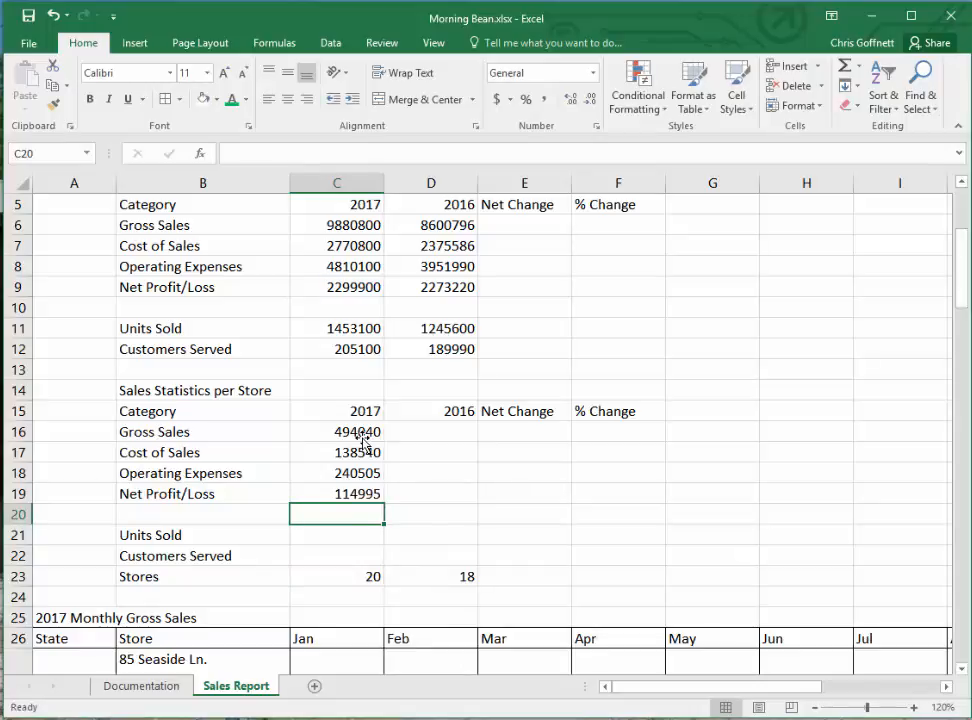
# - Enter =C11/C23 in cell C21 to calculate the 2017 units sold per store
pyautogui.press('Down')
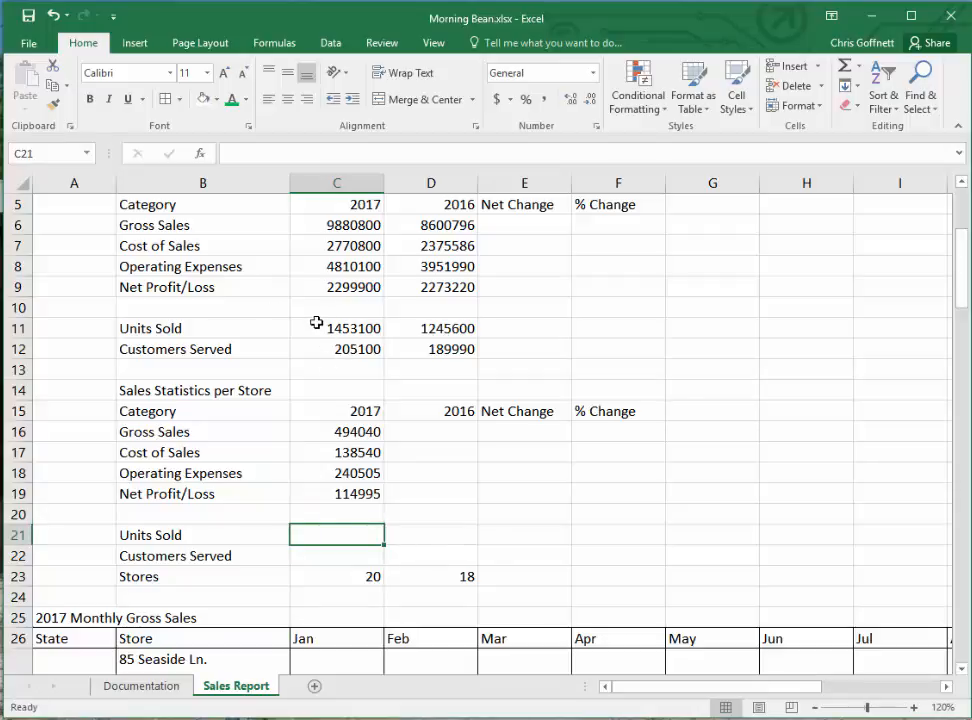
pyautogui.write('=c11')
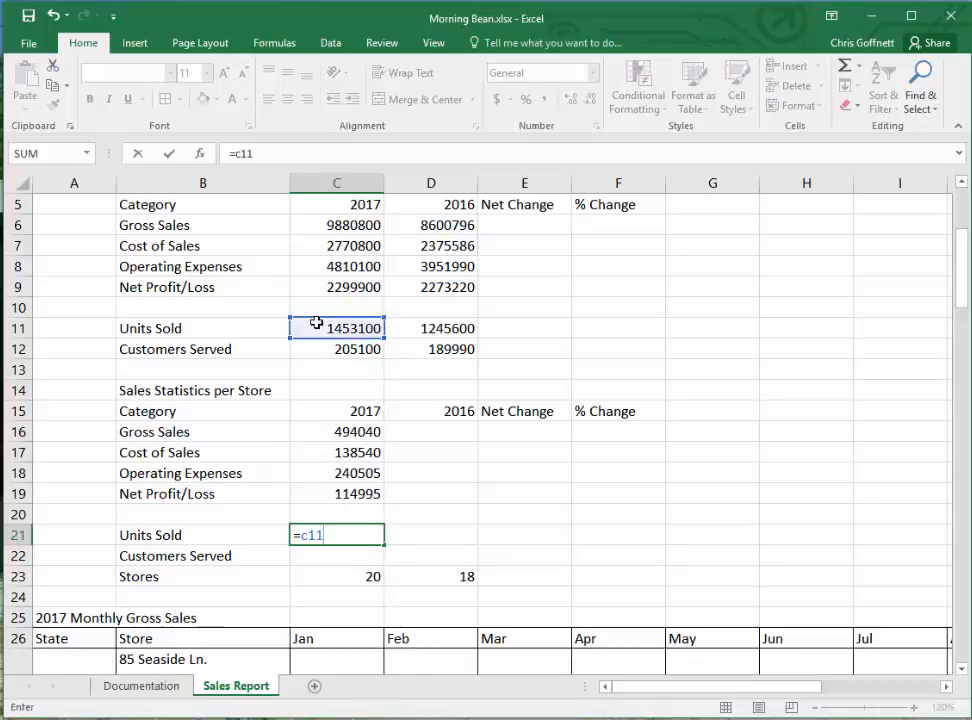
pyautogui.write('/c')
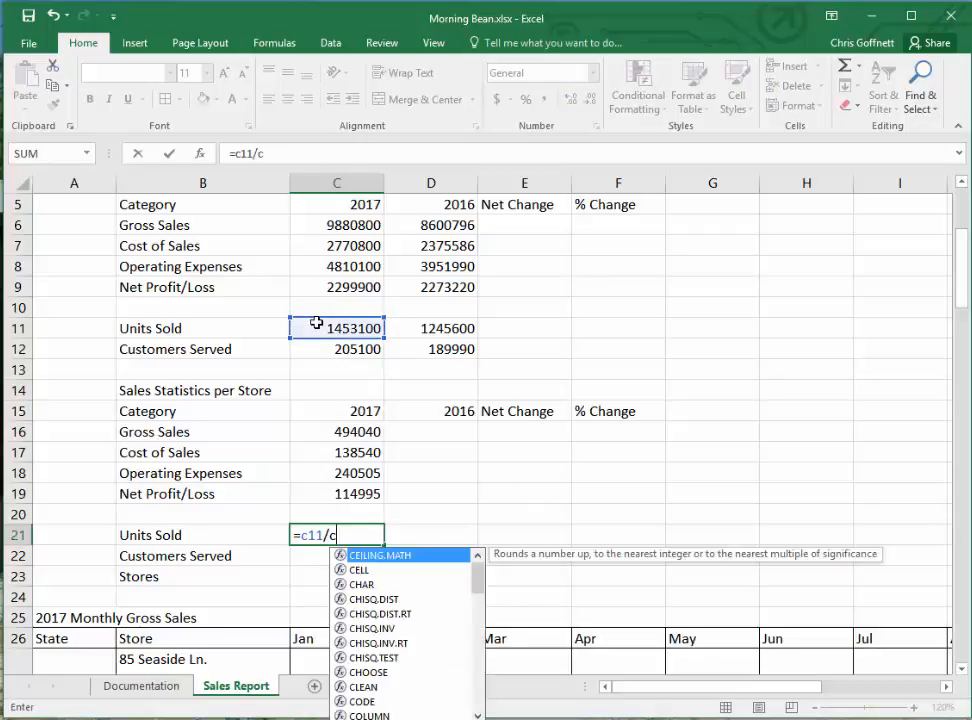
pyautogui.write('23')
pyautogui.press('Return')
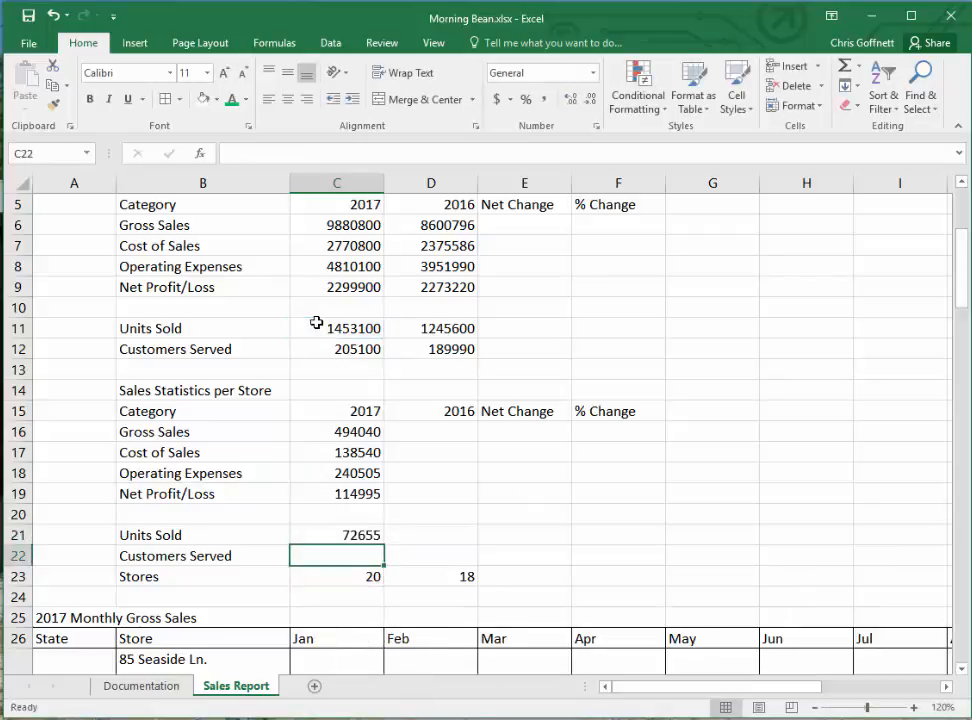
# - Enter =C12/C23 in cell C22 to calculate the 2017 customers served per store
pyautogui.write('=')
pyautogui.press('Escape')
pyautogui.write('=')
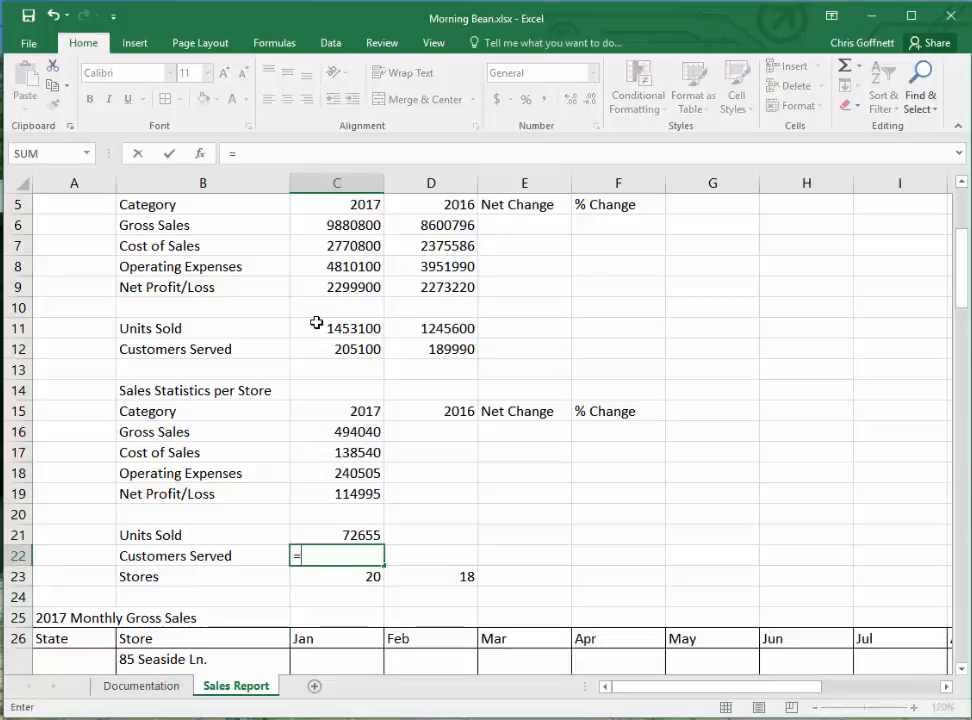
pyautogui.write('c12')
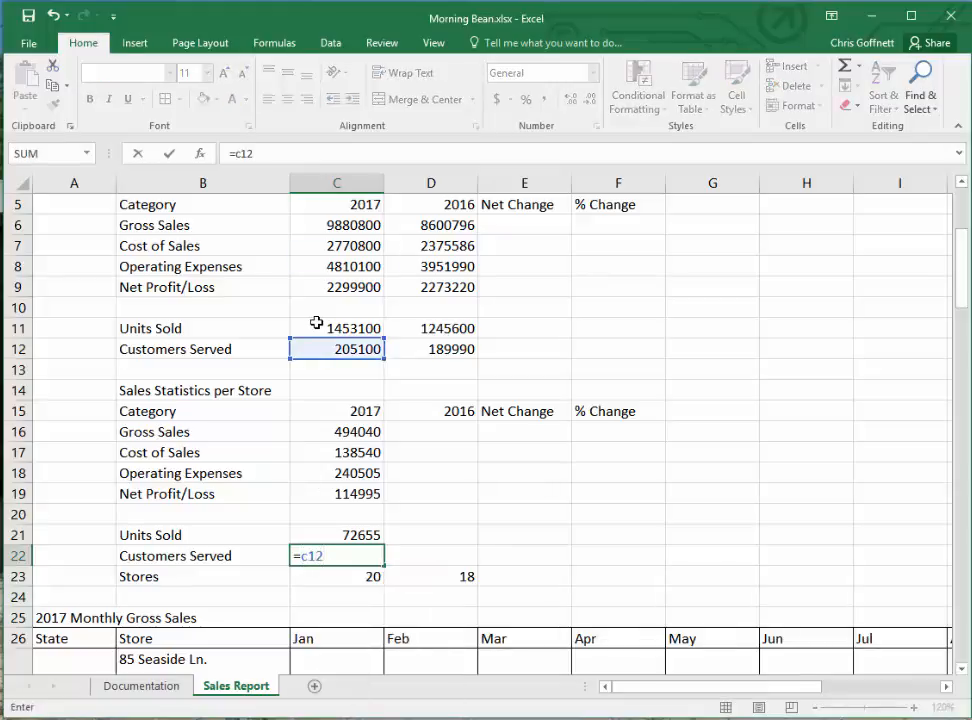
pyautogui.write('/c23')
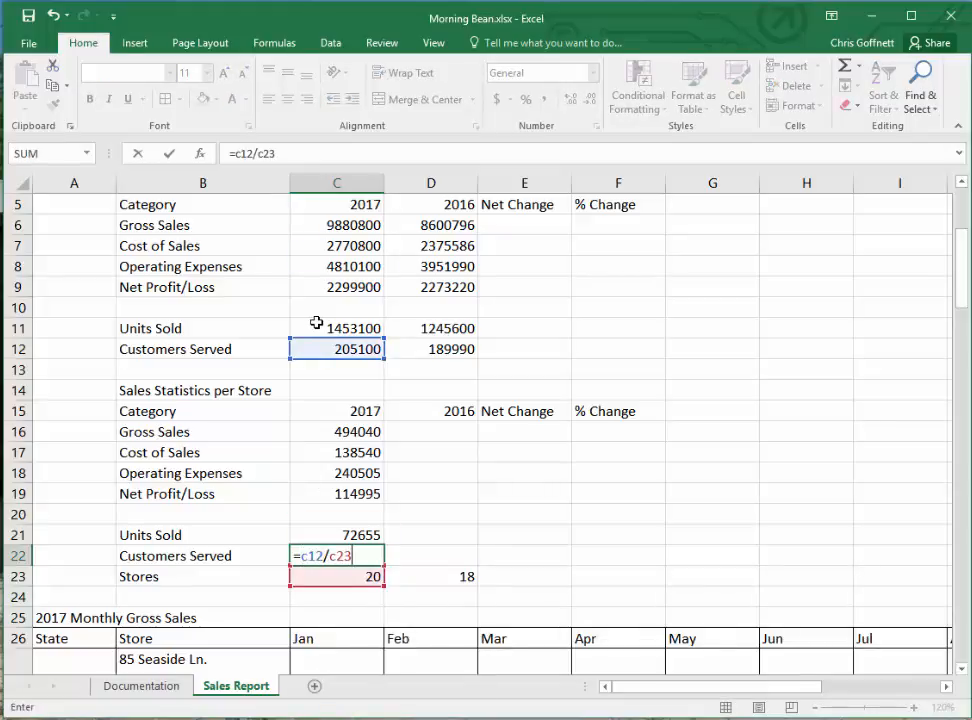
pyautogui.press('Return')
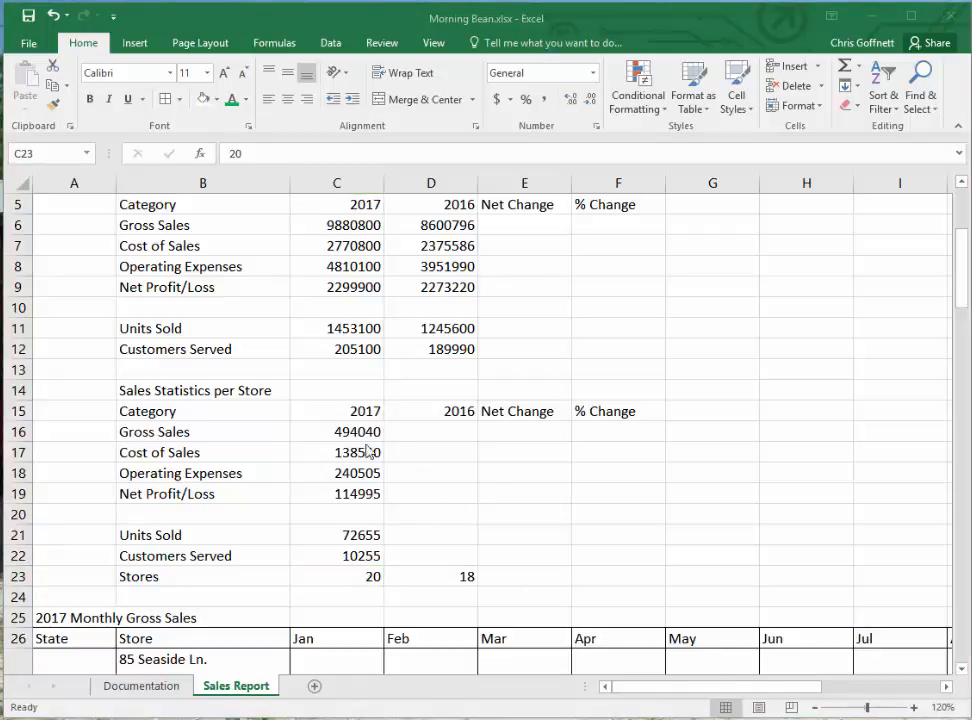
# - Copy the per-store formulas from C16:C22 into D16:D22 for 2016 and clear the copy marquee
pyautogui.moveTo(347, 432); pyautogui.dragTo(349, 556)
pyautogui.rightClick(349, 557)
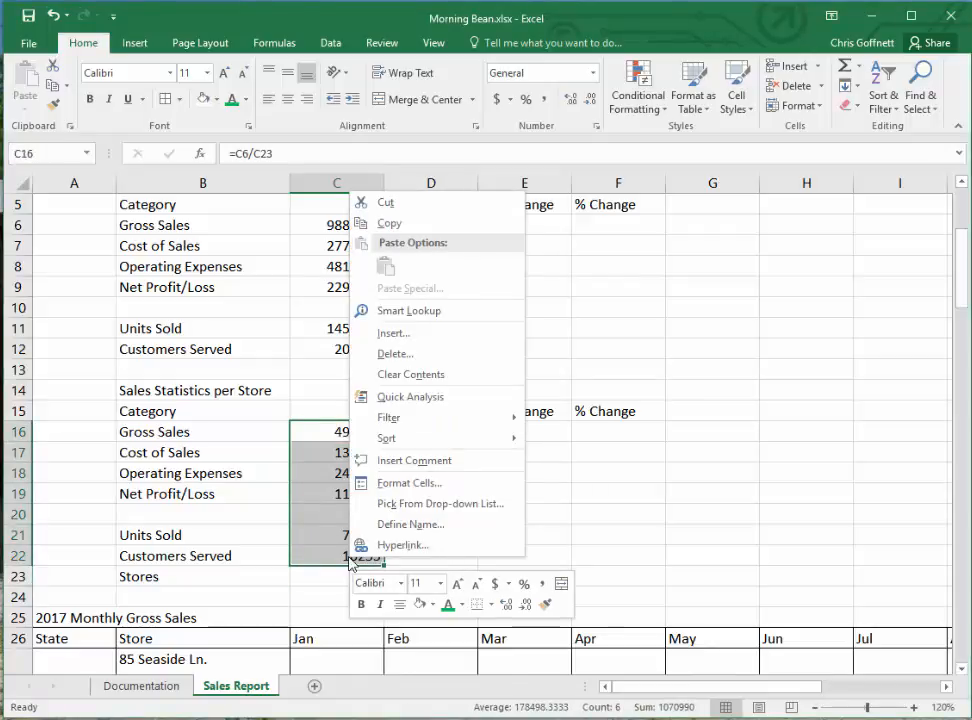
pyautogui.click(387, 223)
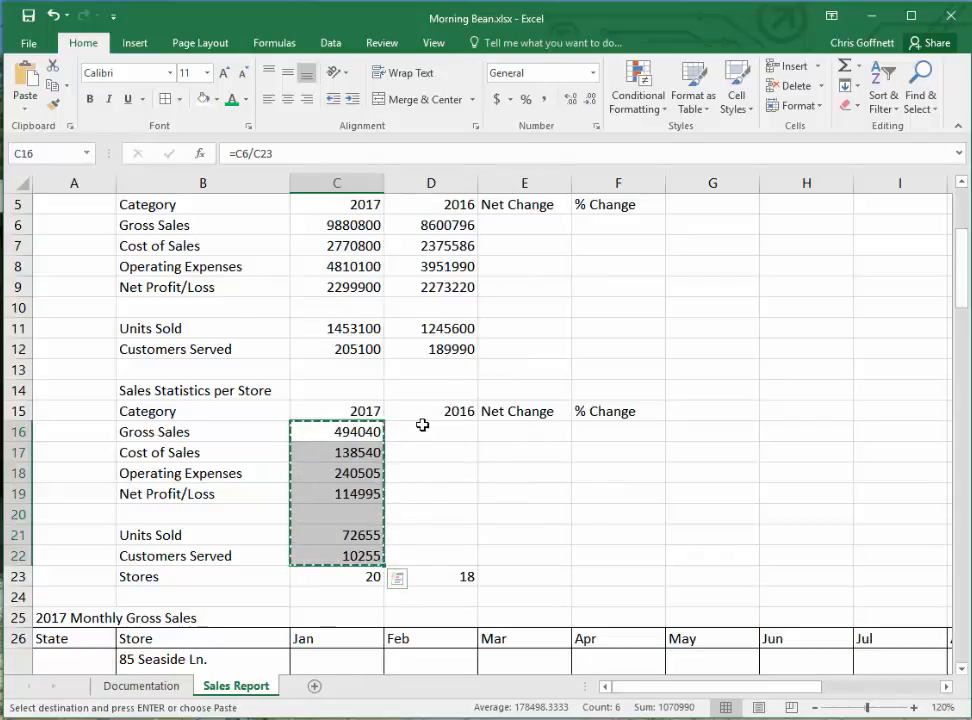
pyautogui.moveTo(422, 425); pyautogui.dragTo(419, 555)
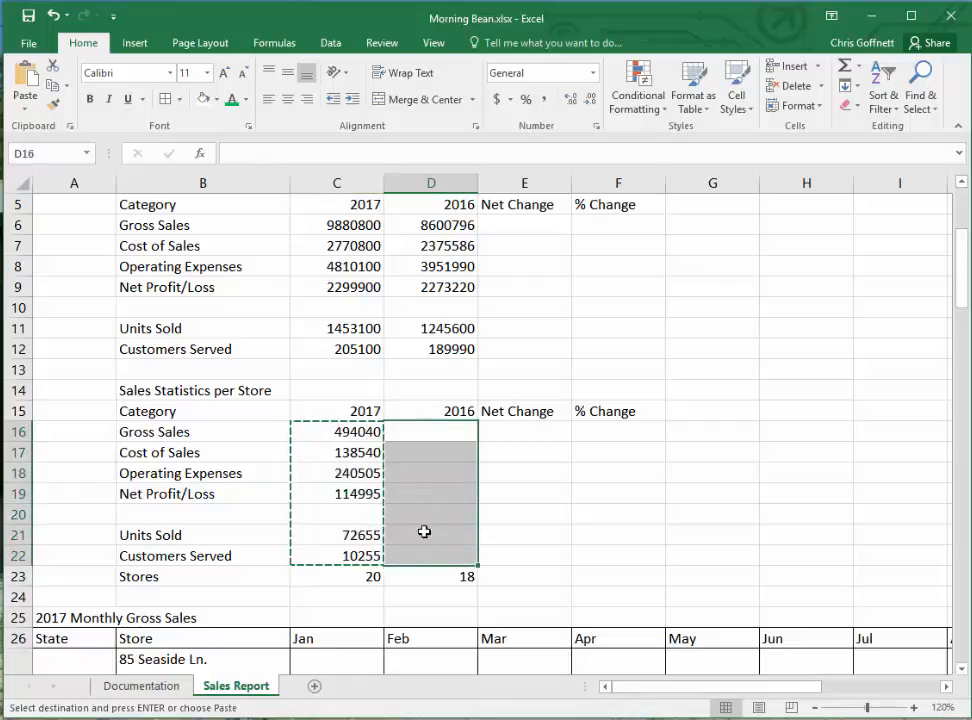
pyautogui.click(27, 76)
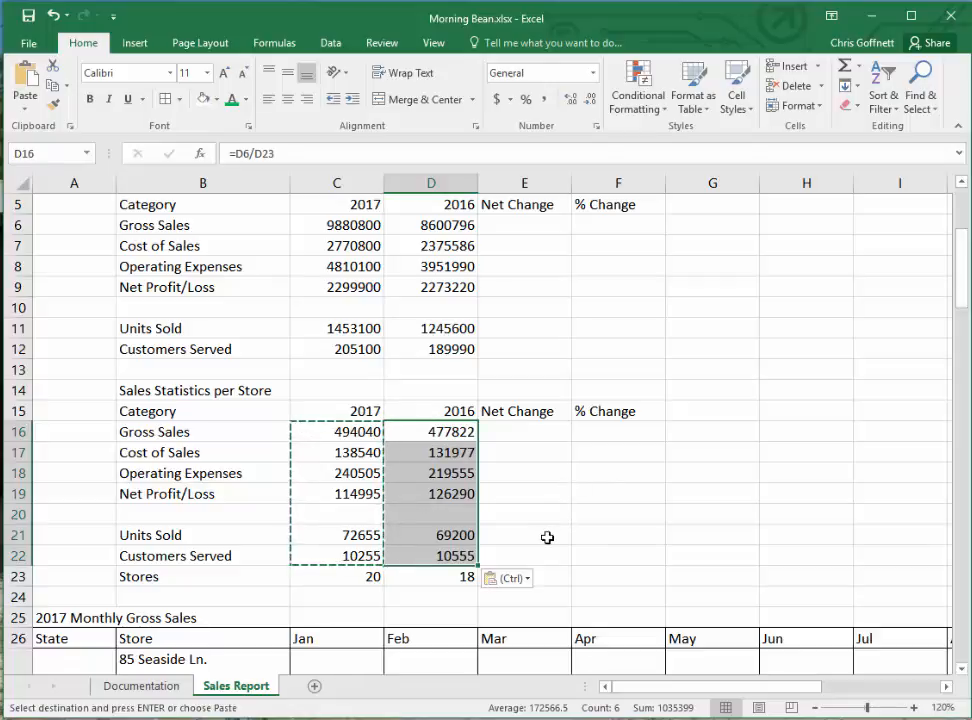
pyautogui.click(143, 592)
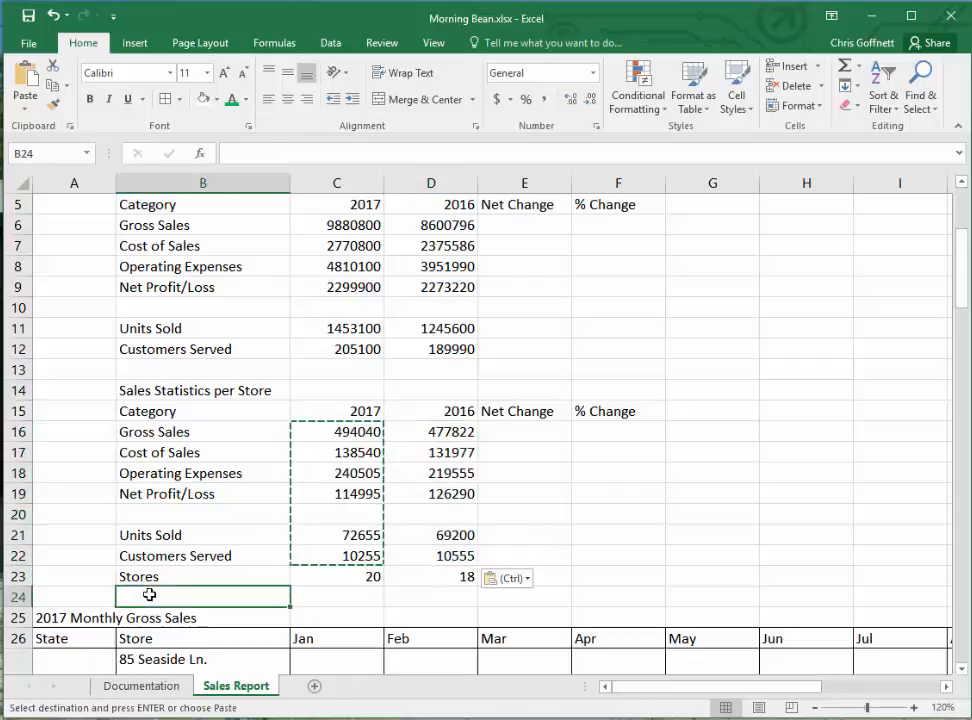
pyautogui.press('Escape')
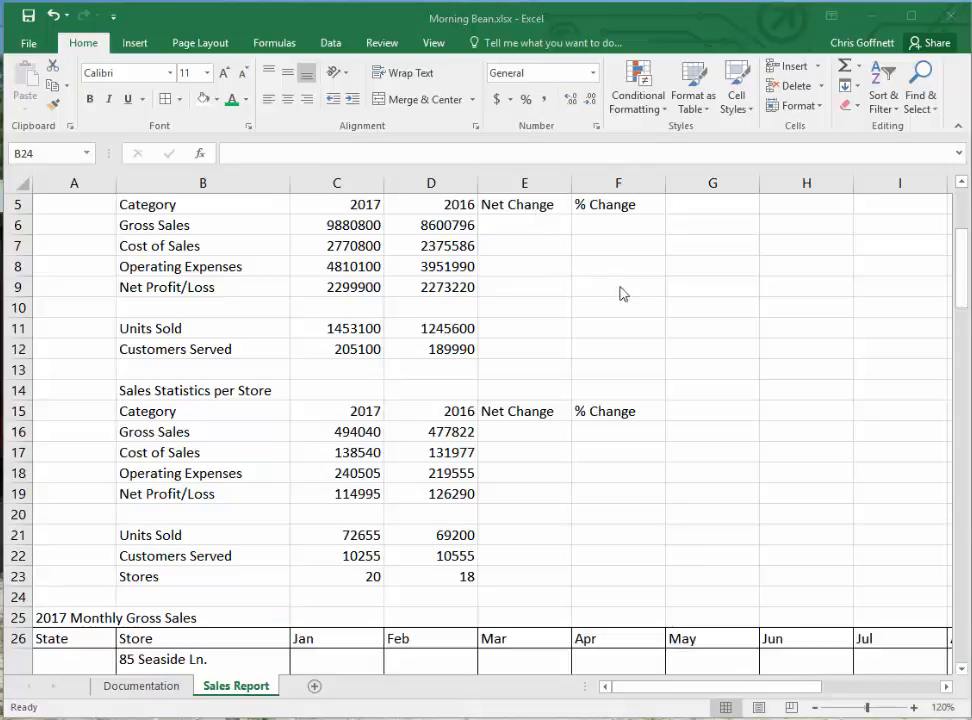
# - Enter =C6-D6 in cell E6 to calculate the net change in gross sales
pyautogui.click(507, 224)
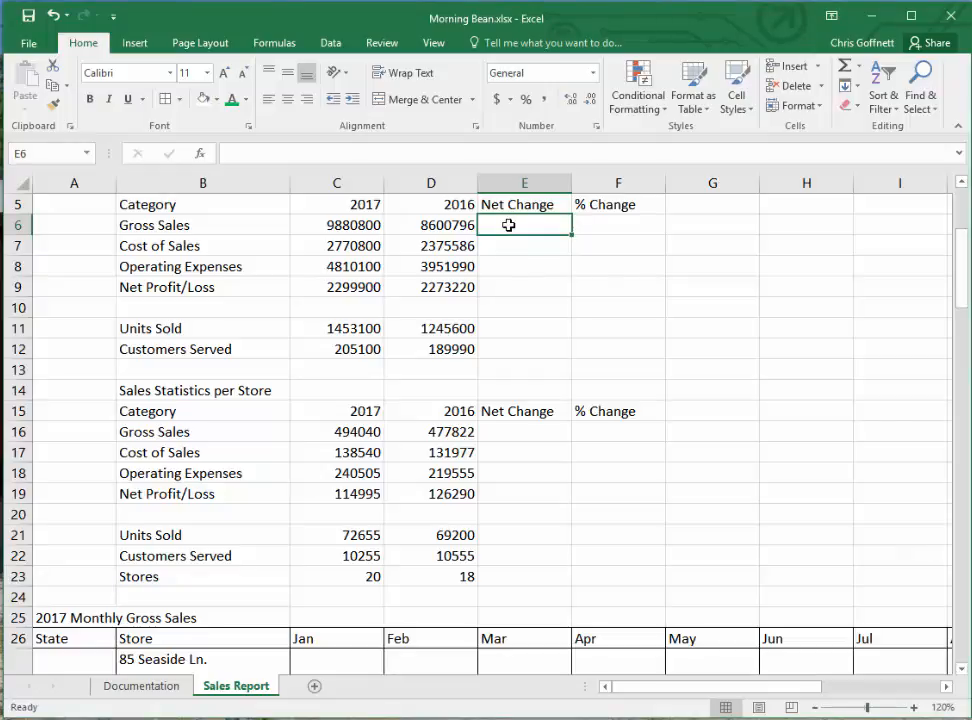
pyautogui.write('=')
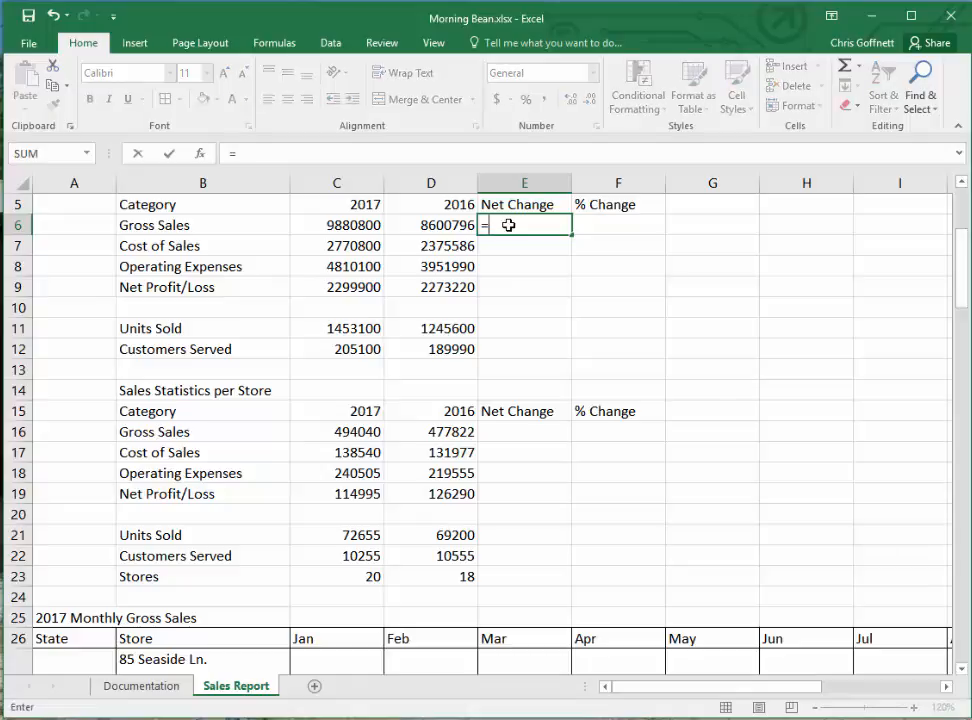
pyautogui.click(340, 227)
pyautogui.write('-')
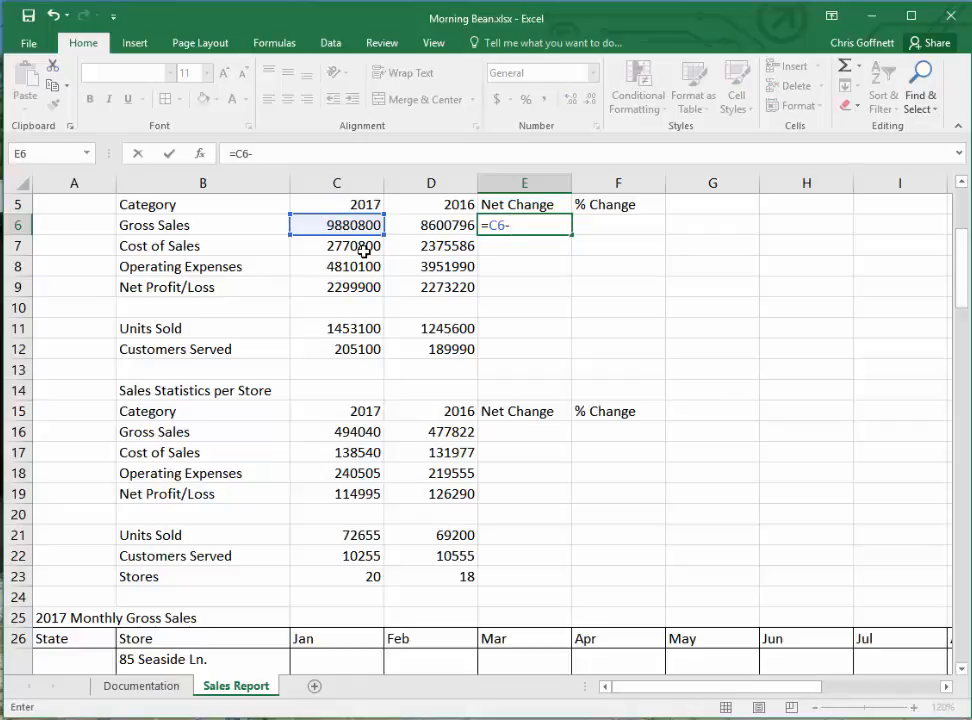
pyautogui.click(445, 224)
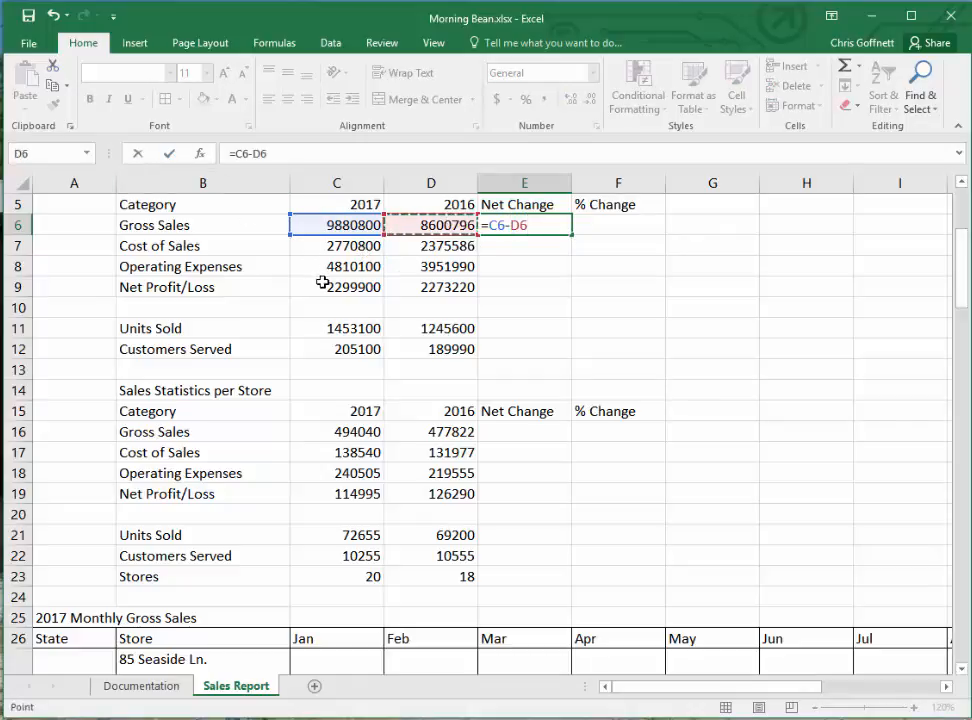
pyautogui.press('Return')
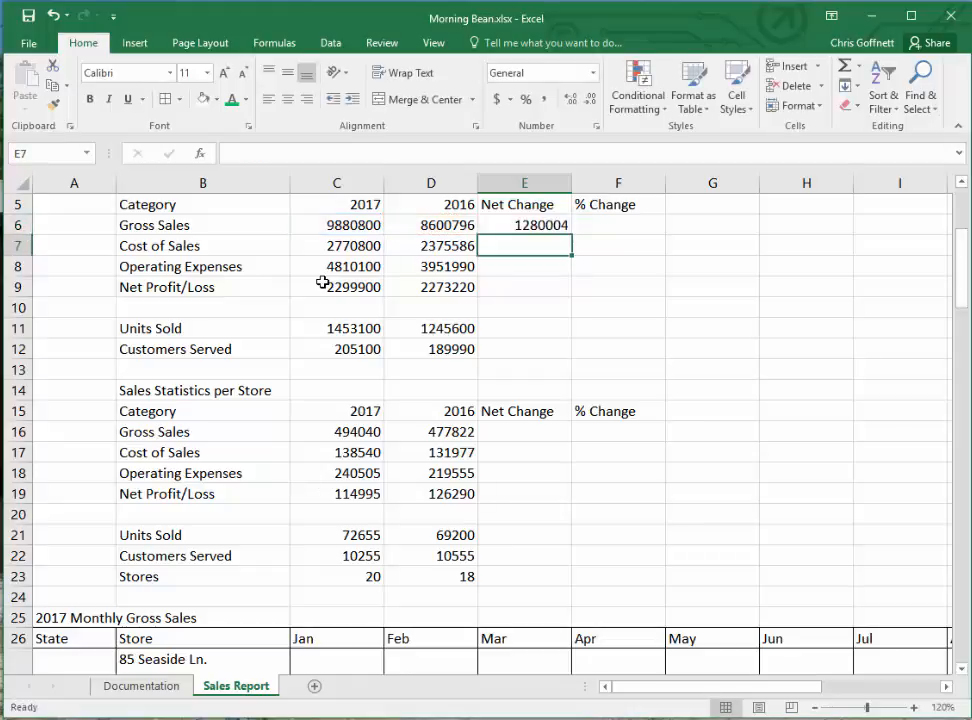
# - Enter =(C6-D6)/D6 in cell F6 to calculate the percent change in gross sales
pyautogui.press('Up')
pyautogui.press('Right')
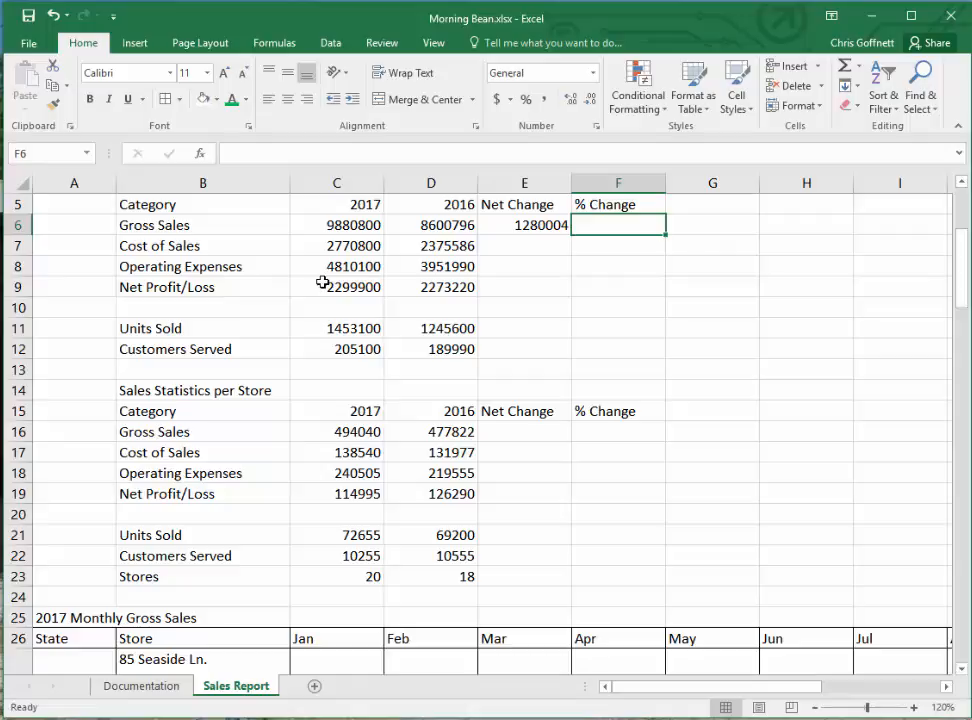
pyautogui.write('=')
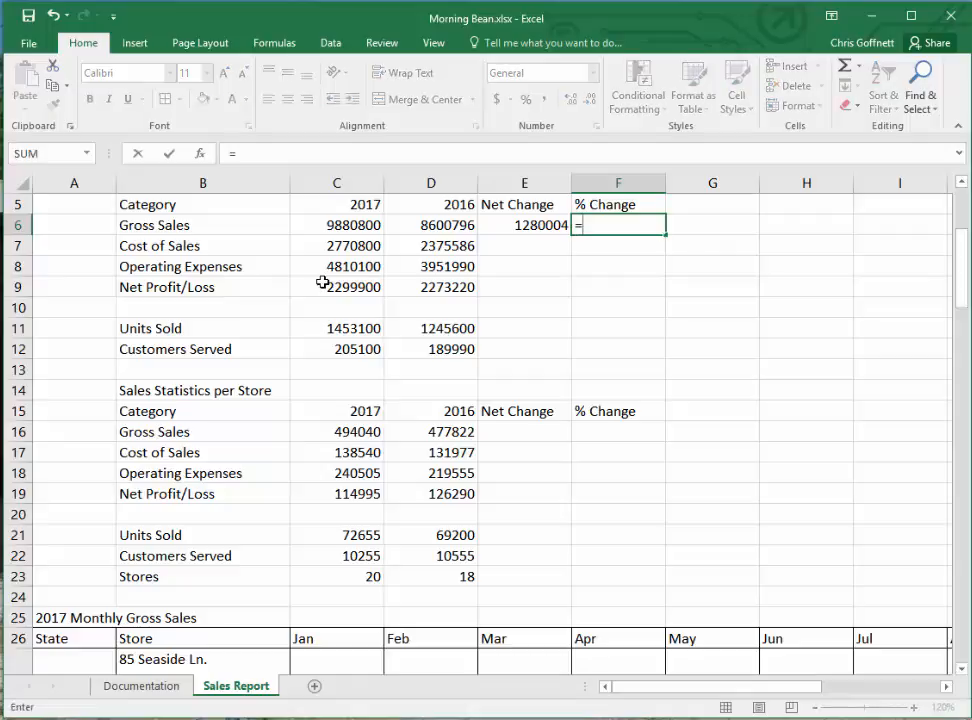
pyautogui.write('(c')
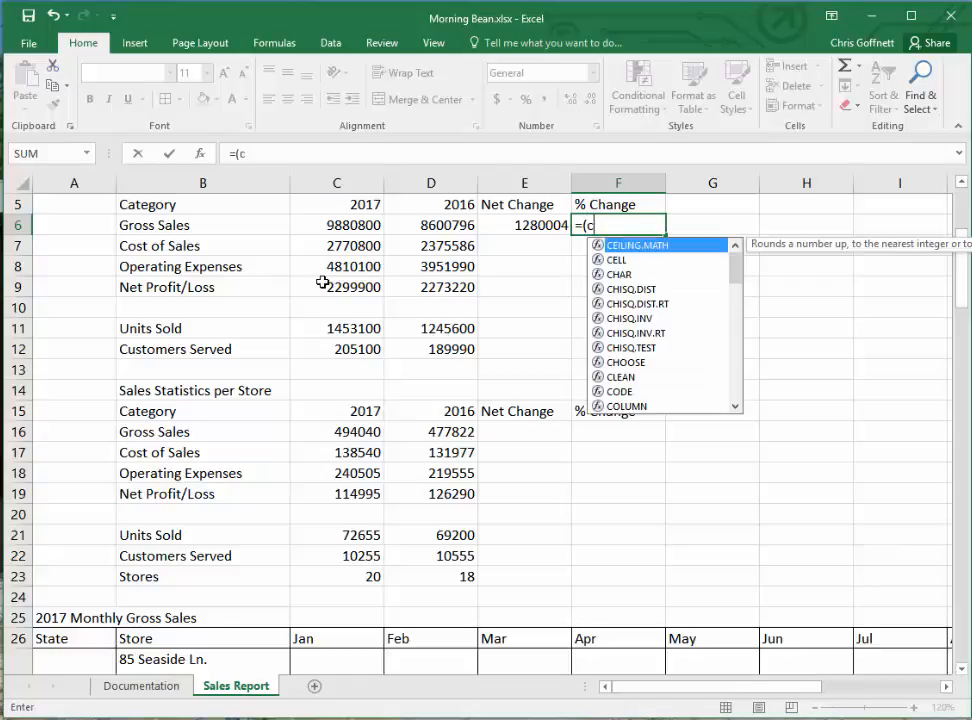
pyautogui.write('6-')
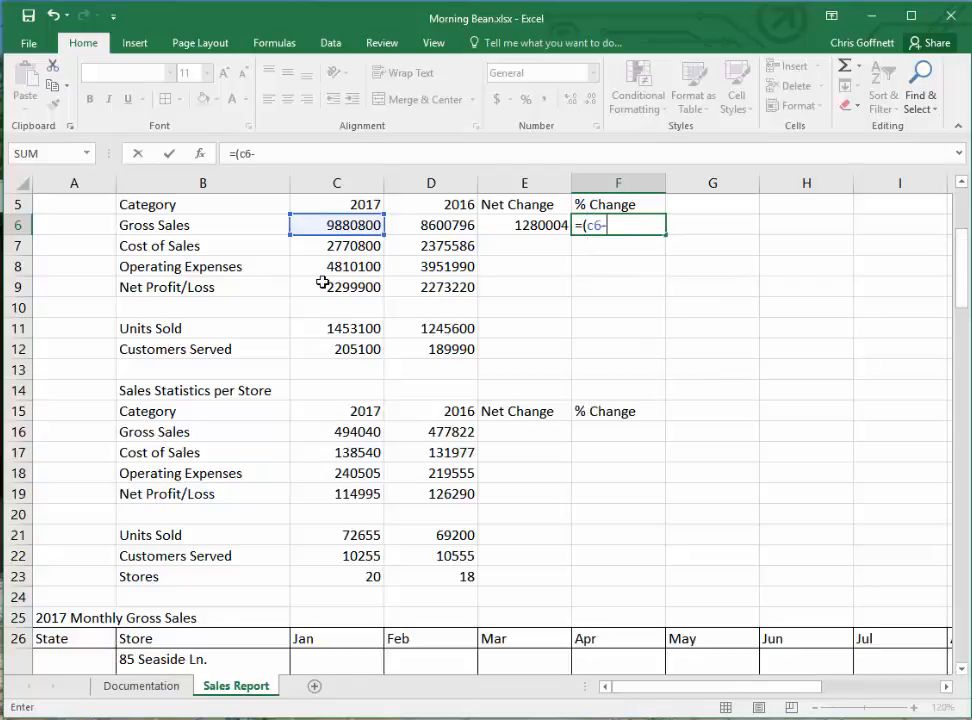
pyautogui.write('d6')
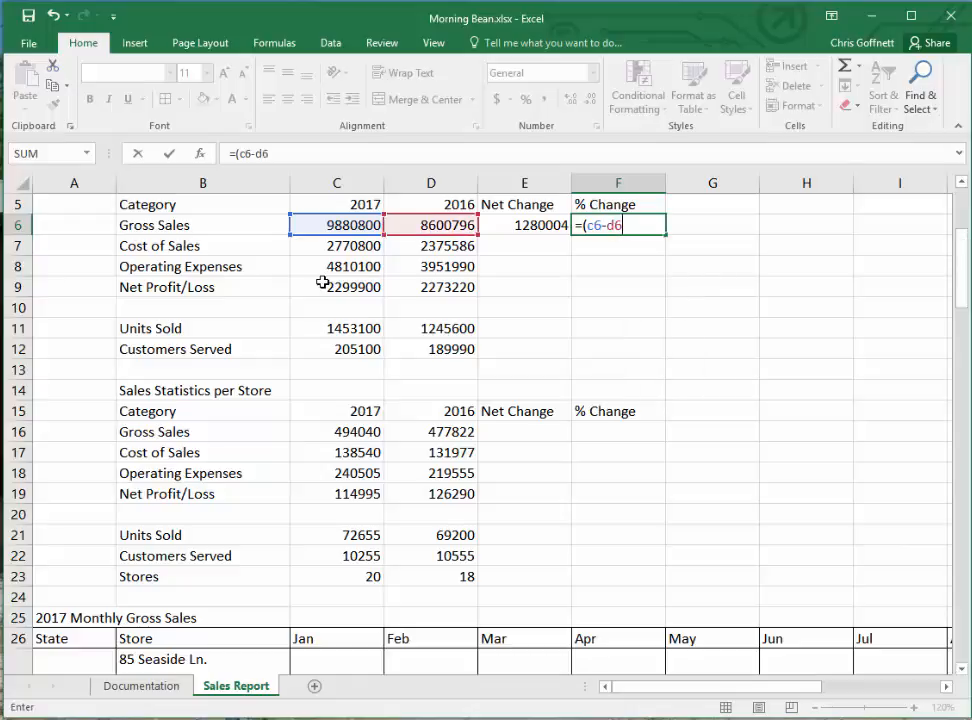
pyautogui.write(')/d6')
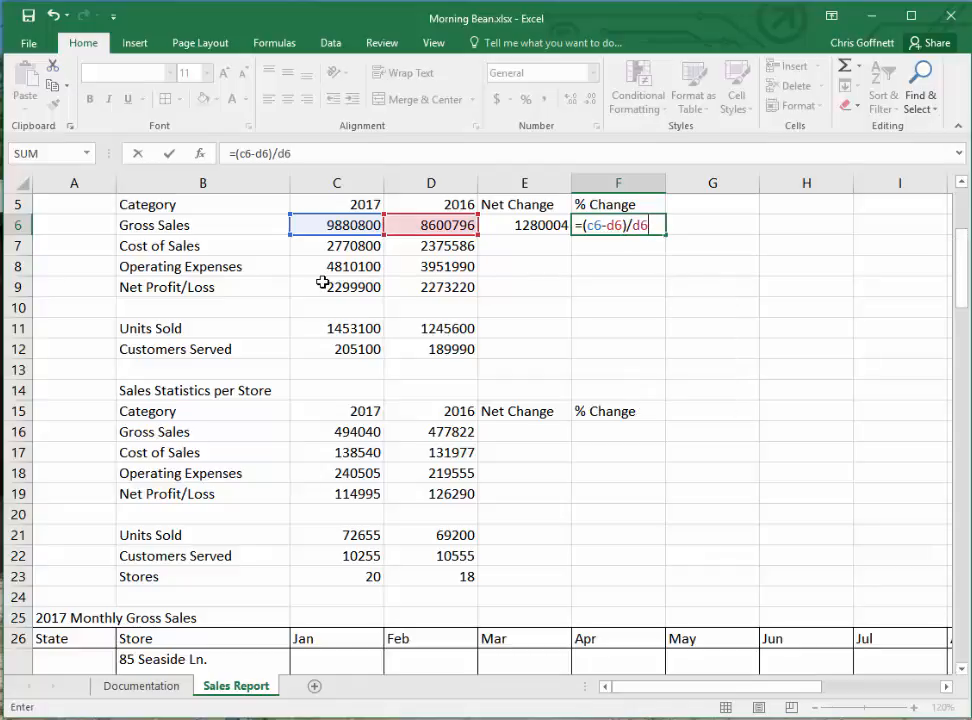
pyautogui.press('Return')
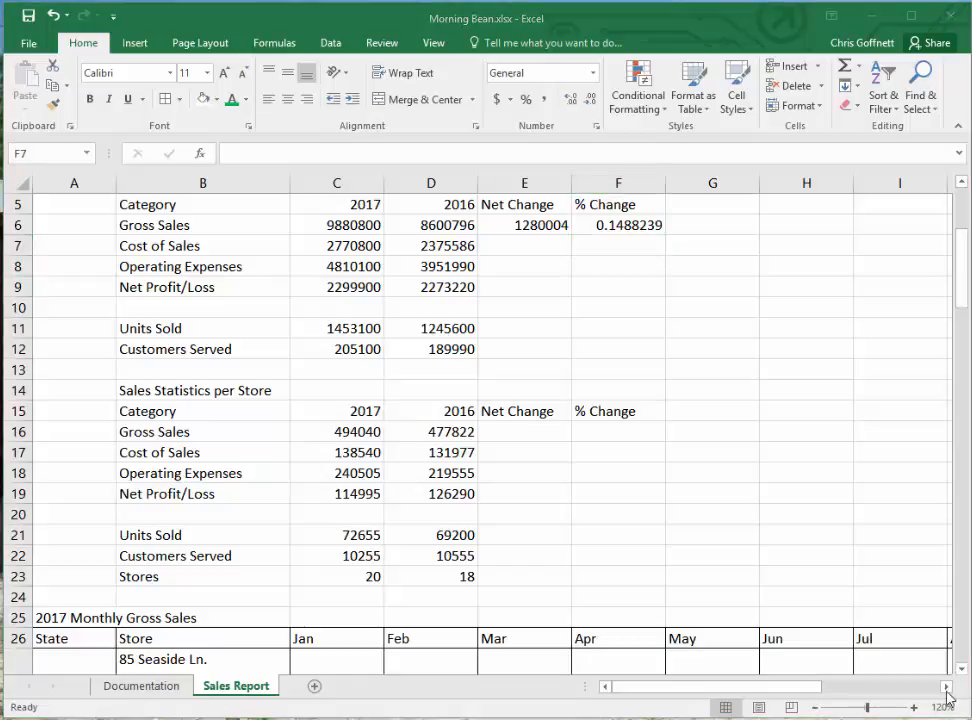
# - Copy the net and percent change formulas from E6:F6 into E7:F9, E11:F12, E16:F19 and E21:F23, and clear the copy marquee
pyautogui.click(519, 225)
pyautogui.moveTo(519, 225); pyautogui.dragTo(623, 225)
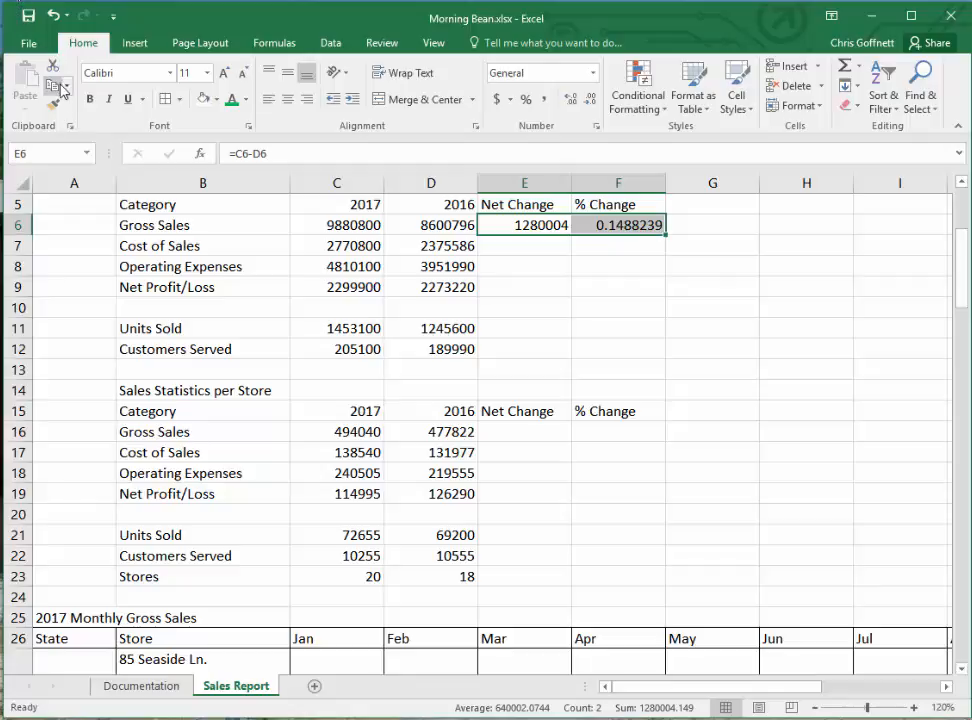
pyautogui.click(52, 87)
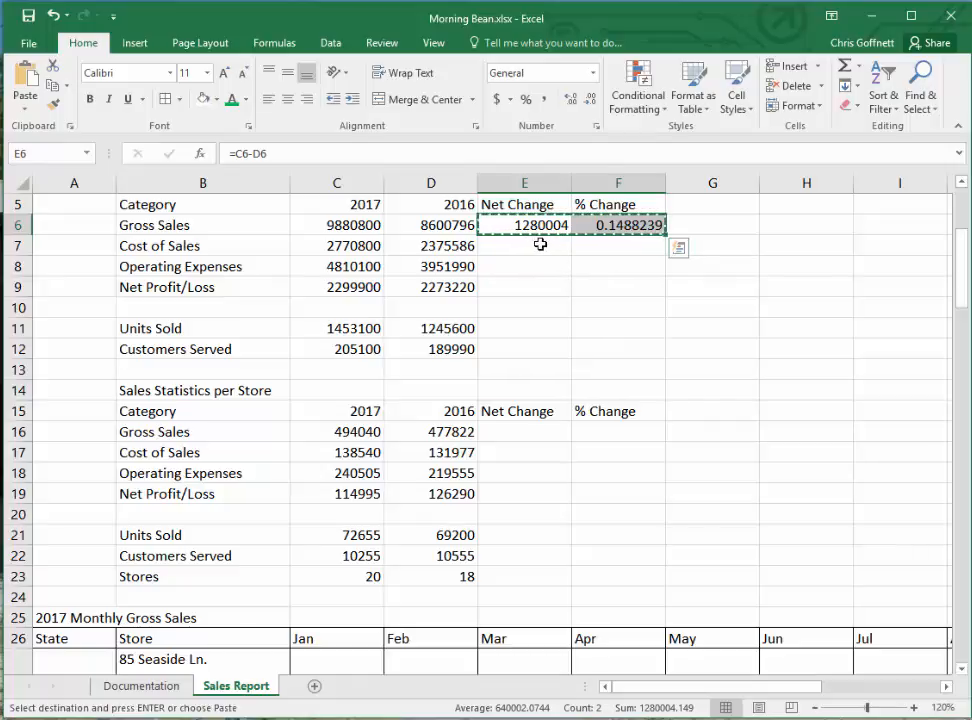
pyautogui.moveTo(525, 245); pyautogui.dragTo(627, 292)
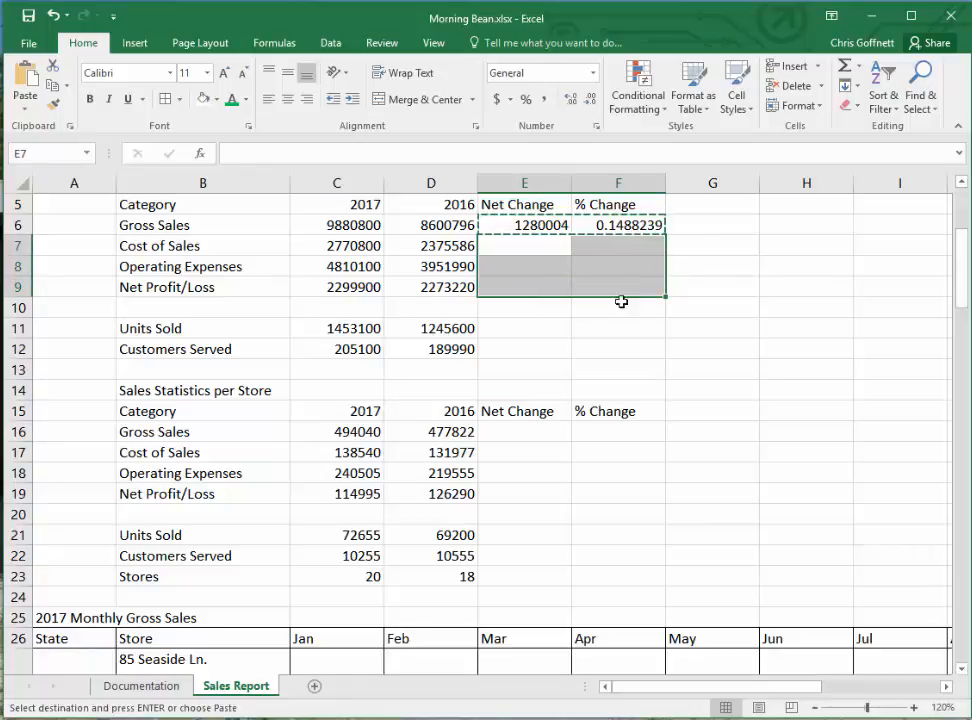
pyautogui.moveTo(518, 329); pyautogui.dragTo(614, 349)
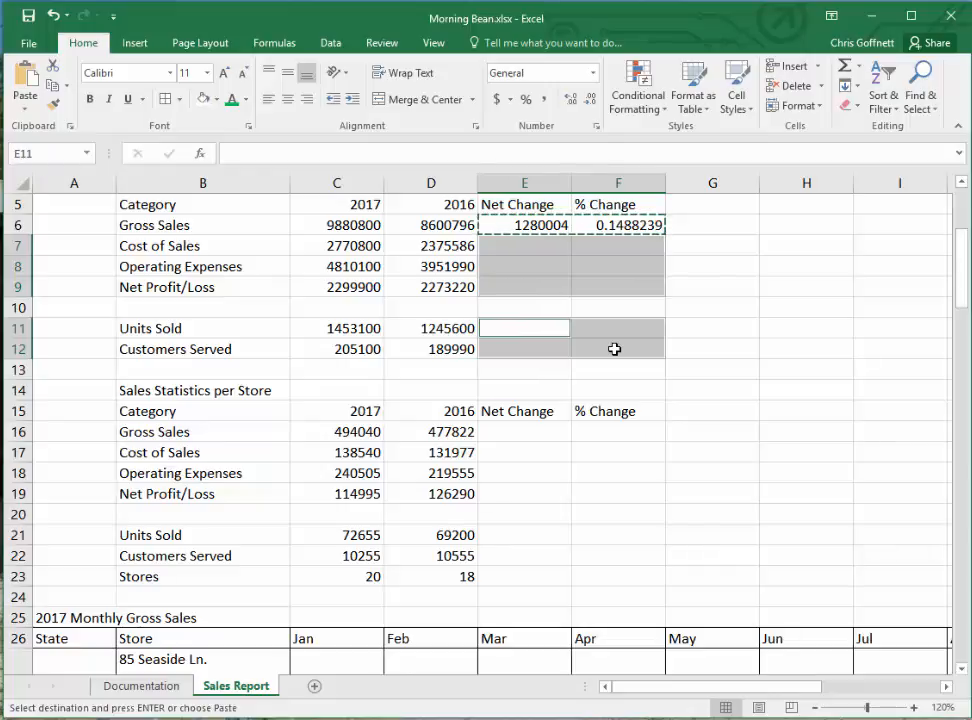
pyautogui.keyDown('ctrl'); pyautogui.click(501, 430); pyautogui.keyUp('ctrl')
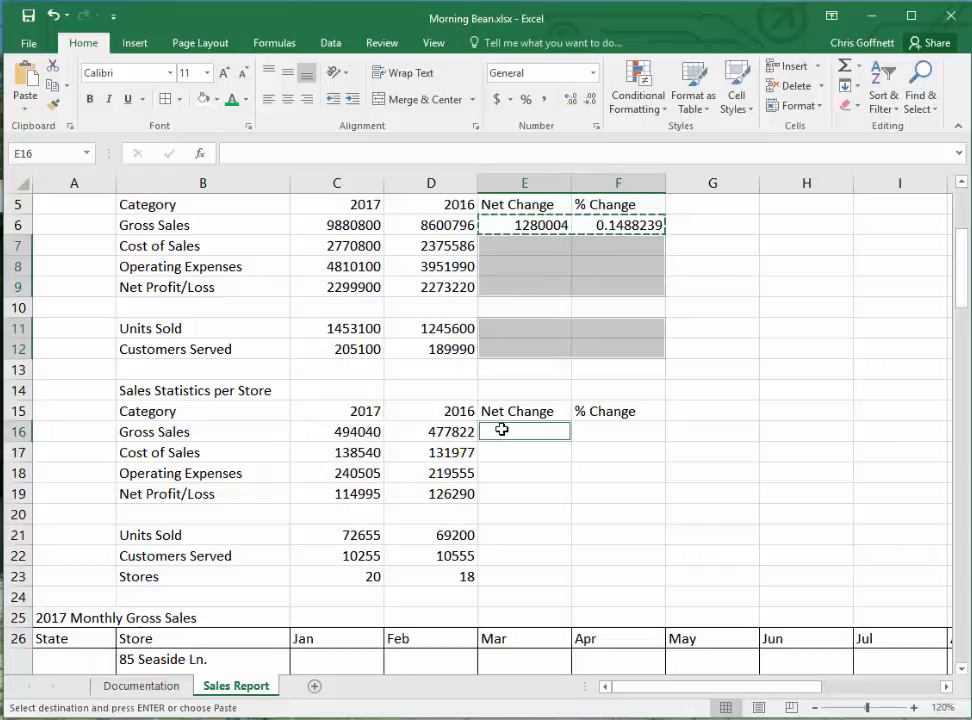
pyautogui.moveTo(501, 430); pyautogui.dragTo(623, 493)
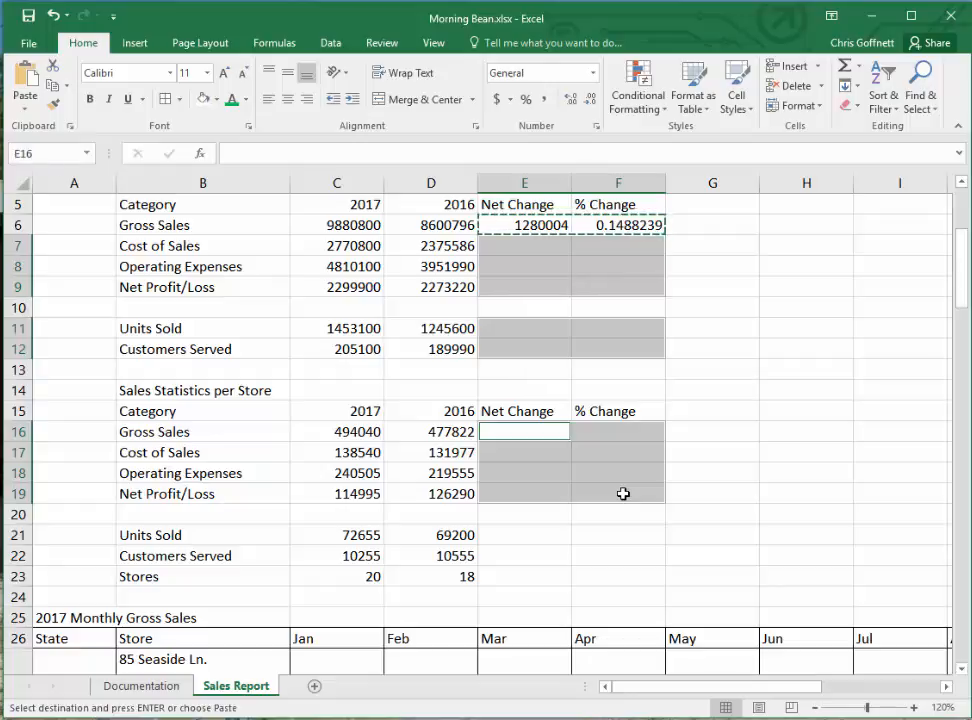
pyautogui.keyDown('ctrl'); pyautogui.moveTo(492, 535); pyautogui.dragTo(583, 565); pyautogui.keyUp('ctrl')
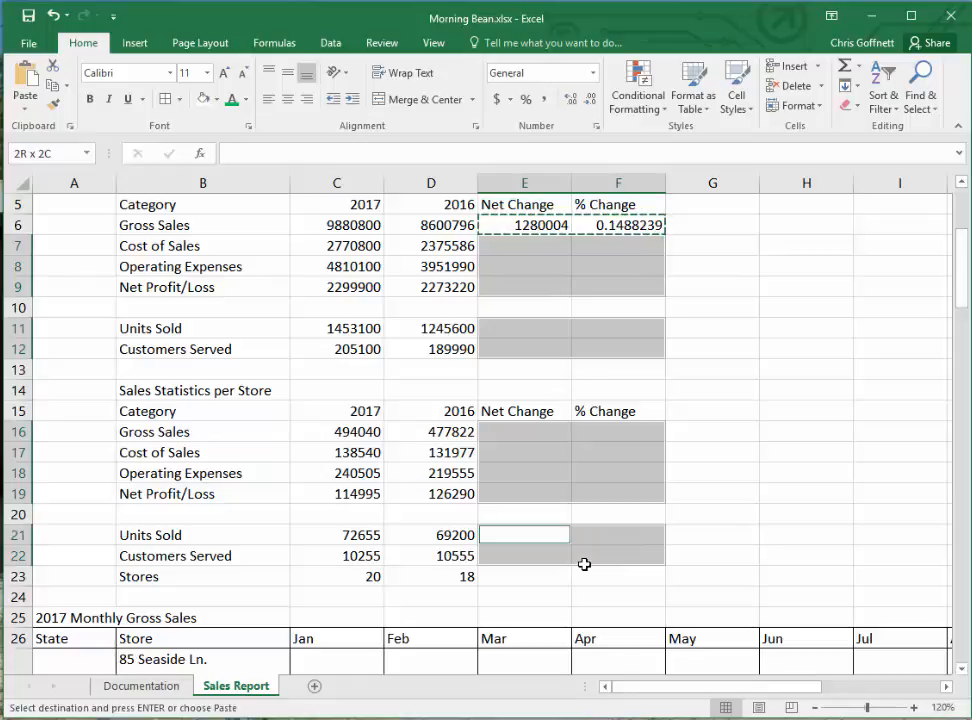
pyautogui.moveTo(584, 564); pyautogui.dragTo(593, 577)
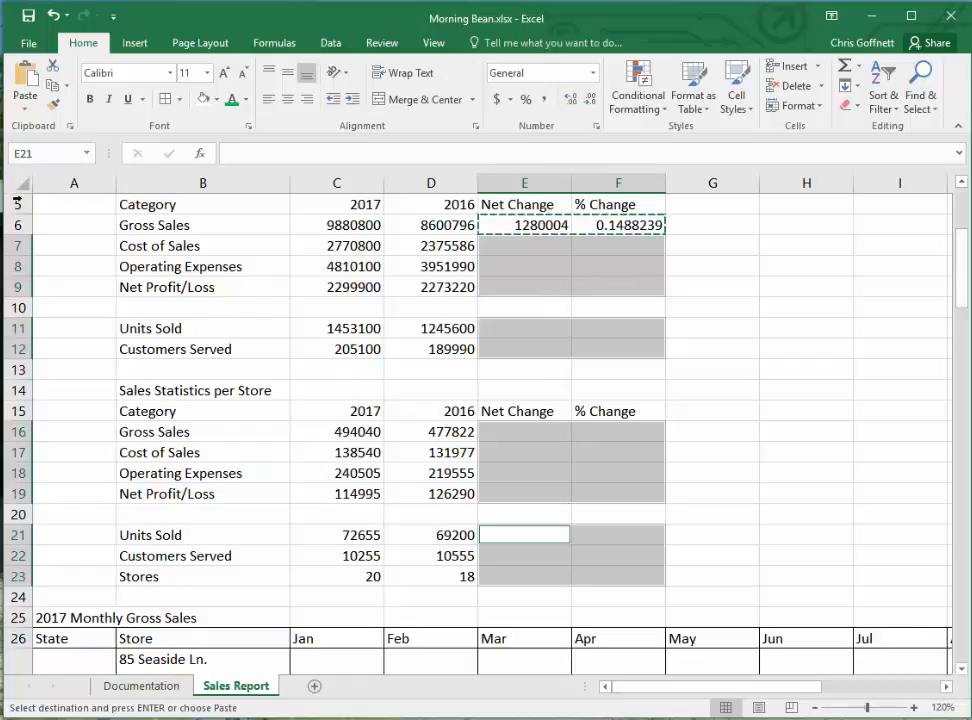
pyautogui.click(25, 78)
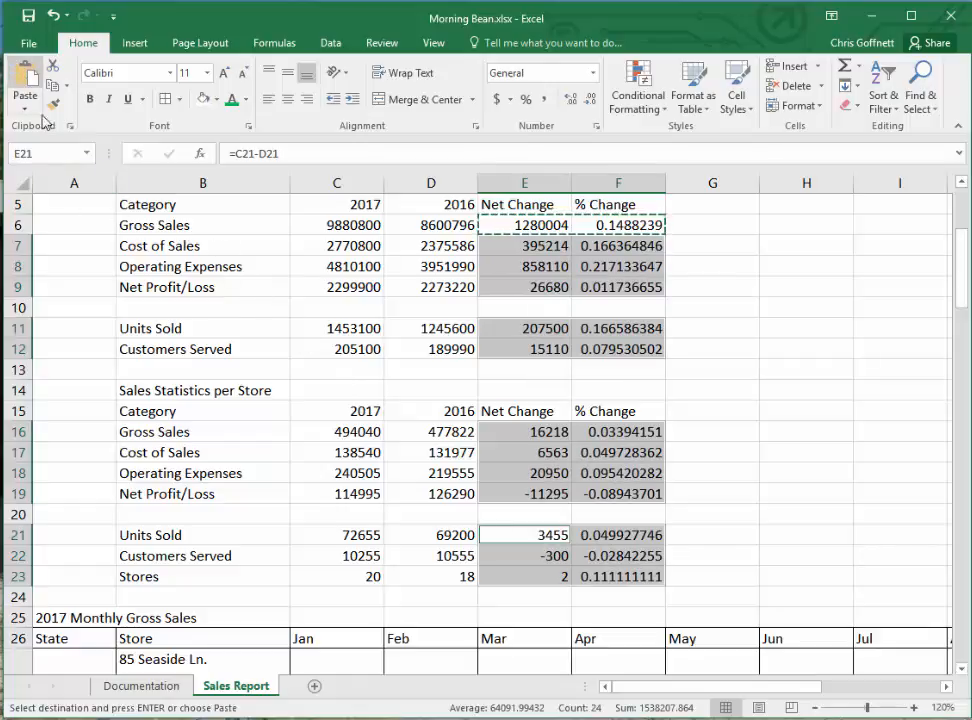
pyautogui.click(240, 598)
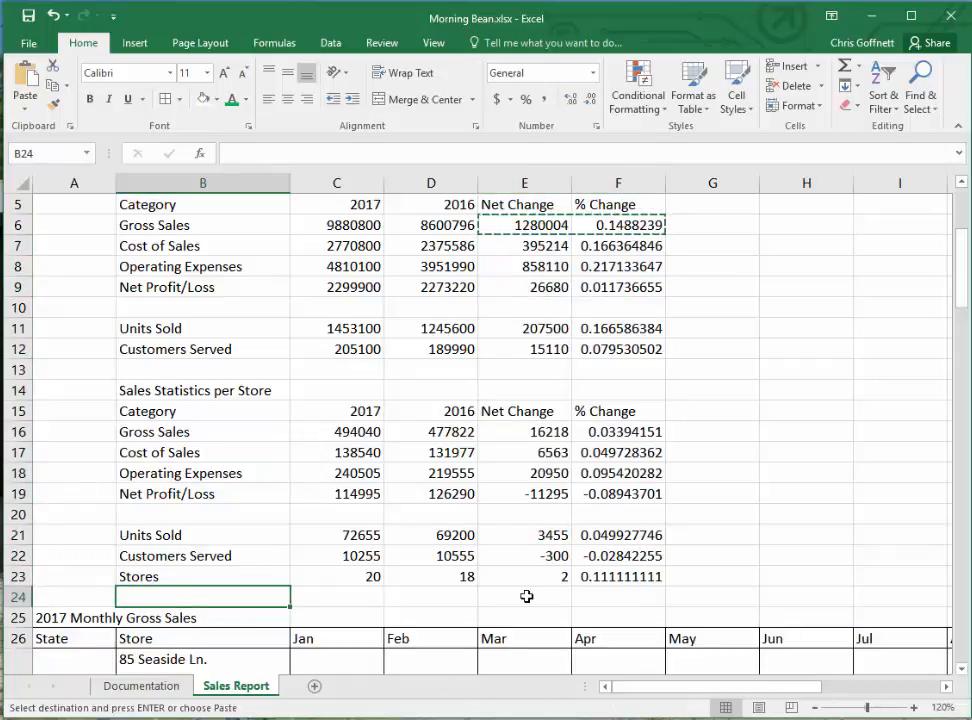
pyautogui.press('Escape')
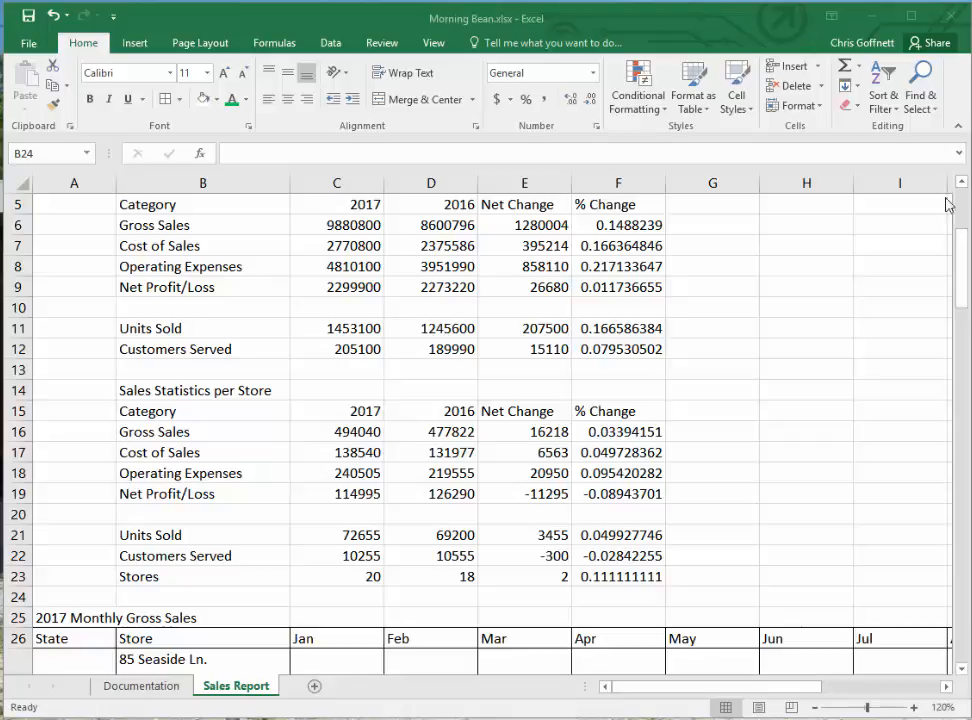
# - Go to cell O26 and enter TOTAL as the heading after Dec in the 2017 Monthly Gross Sales table
pyautogui.press('Return')
pyautogui.click(40, 152)
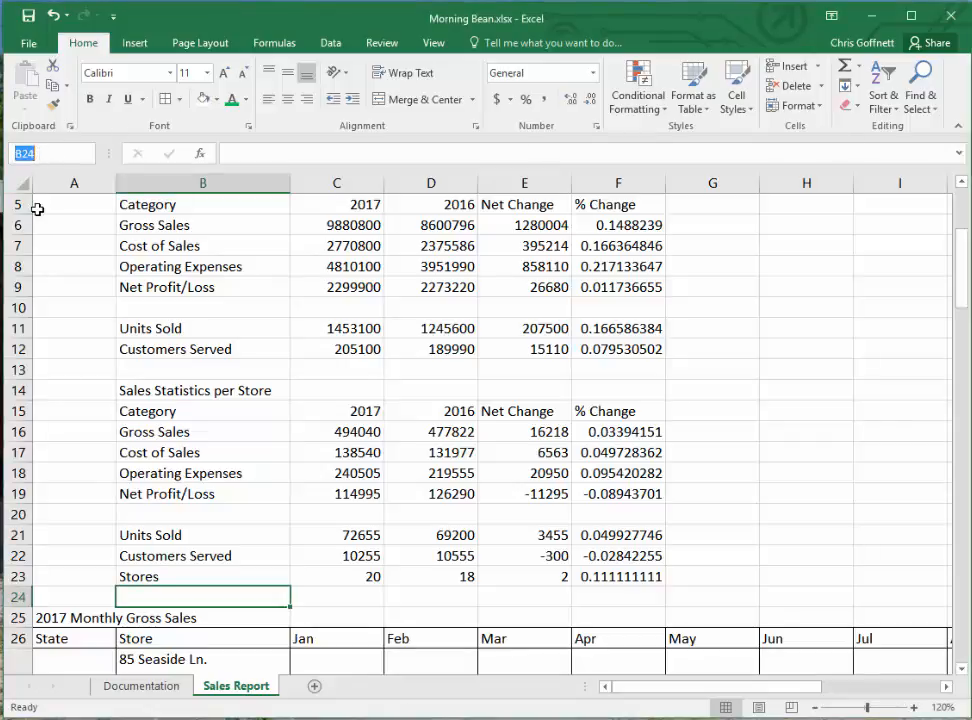
pyautogui.write('o26')
pyautogui.press('Return')
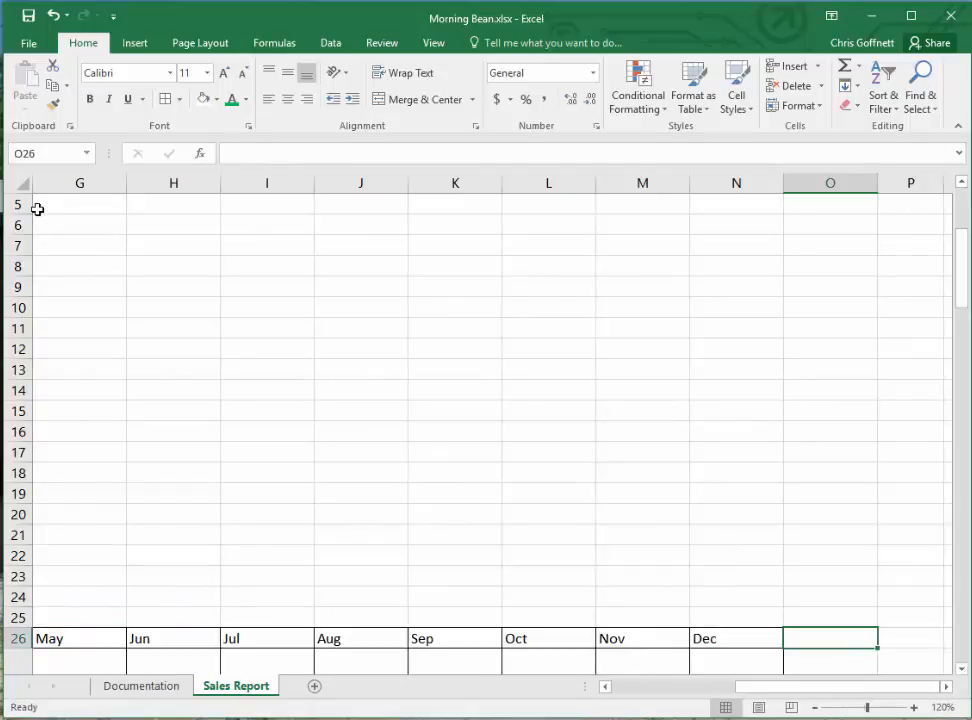
pyautogui.write('TOTAL')
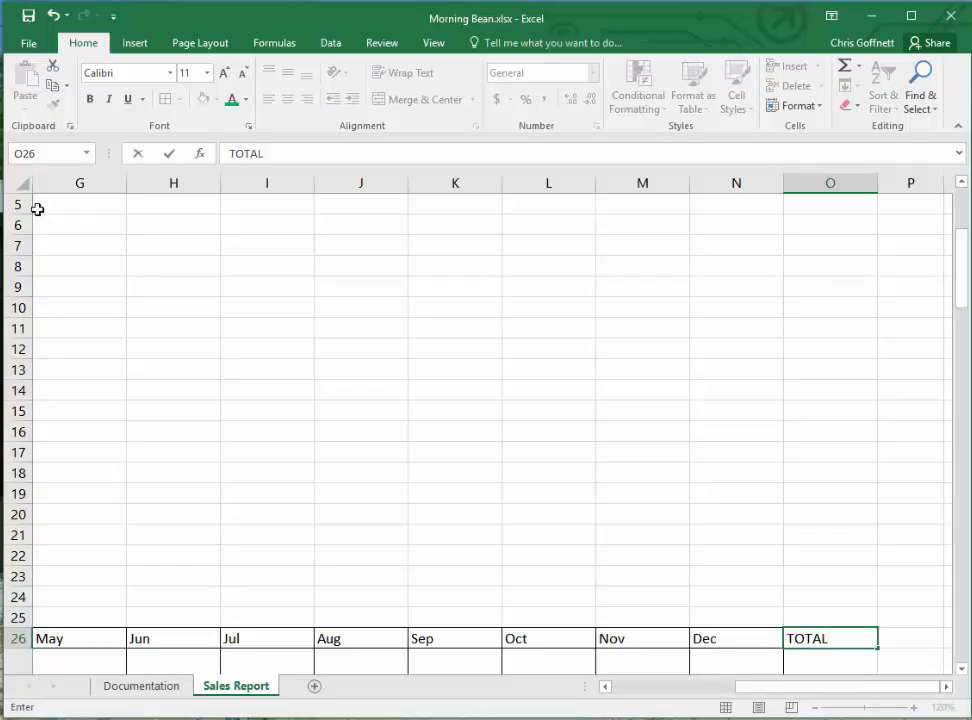
pyautogui.press('Return')
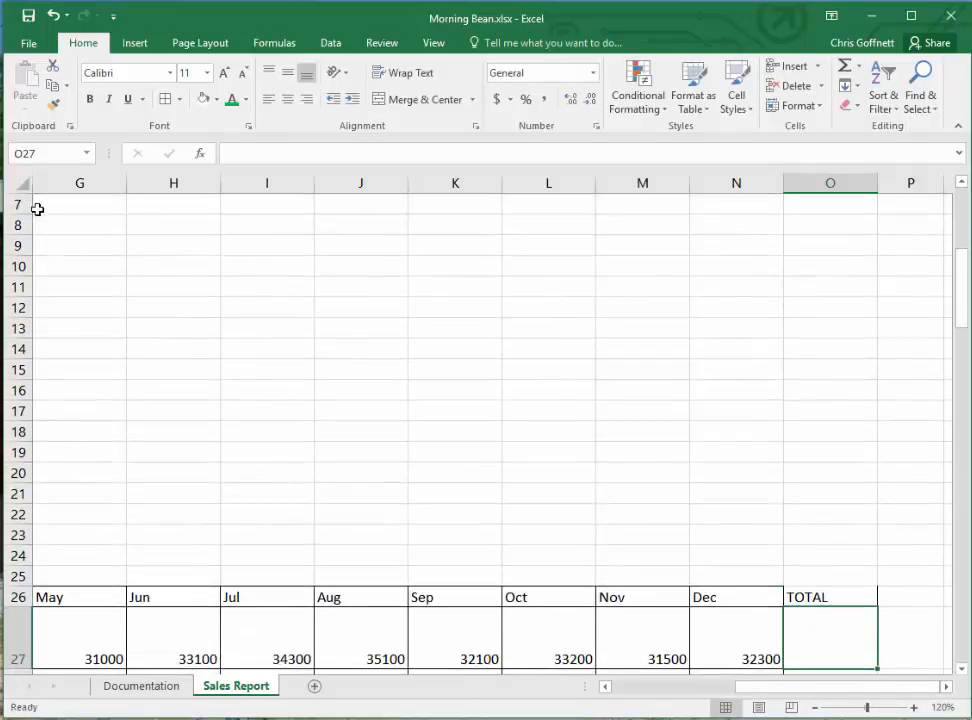
# - Total the first store's monthly sales in O27 with =SUM(C27:N27) and copy the formula into O28:O46
pyautogui.click(846, 66)
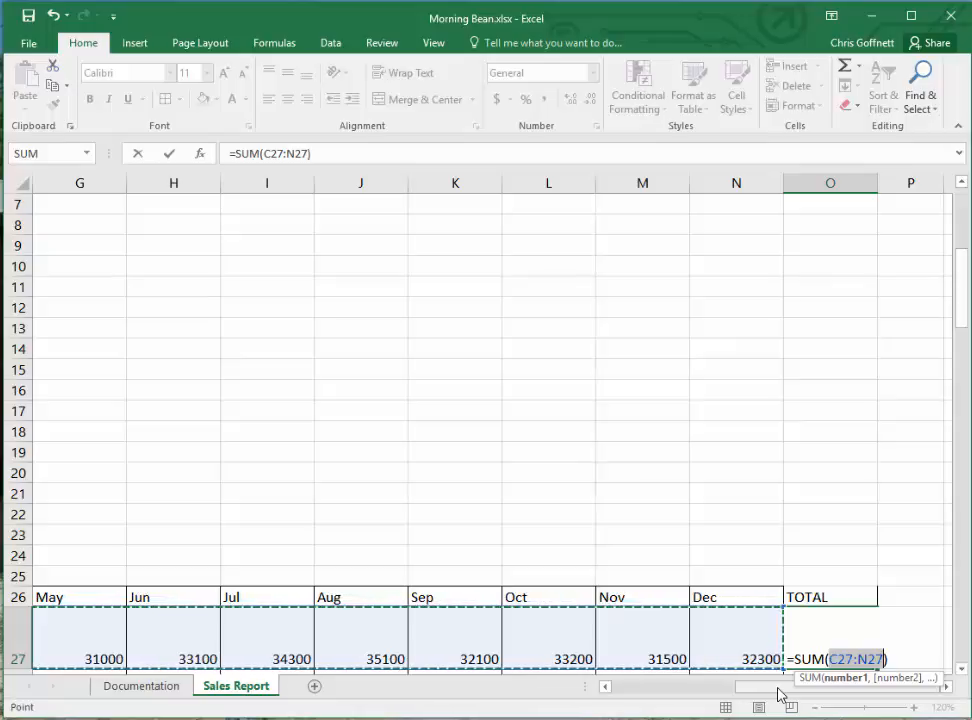
pyautogui.press('Return')
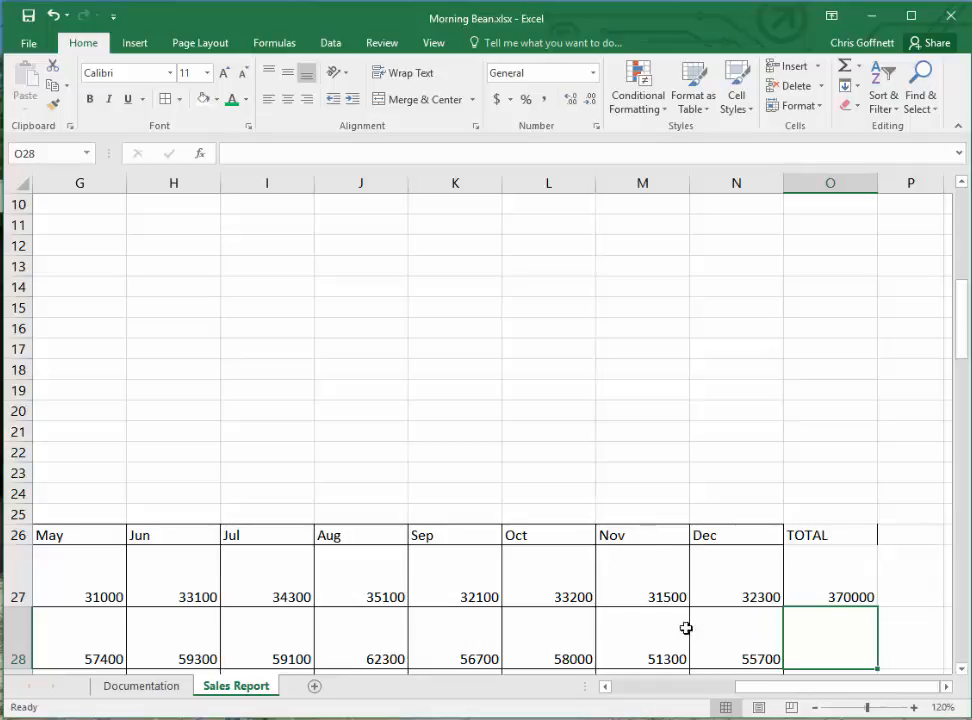
pyautogui.click(813, 585)
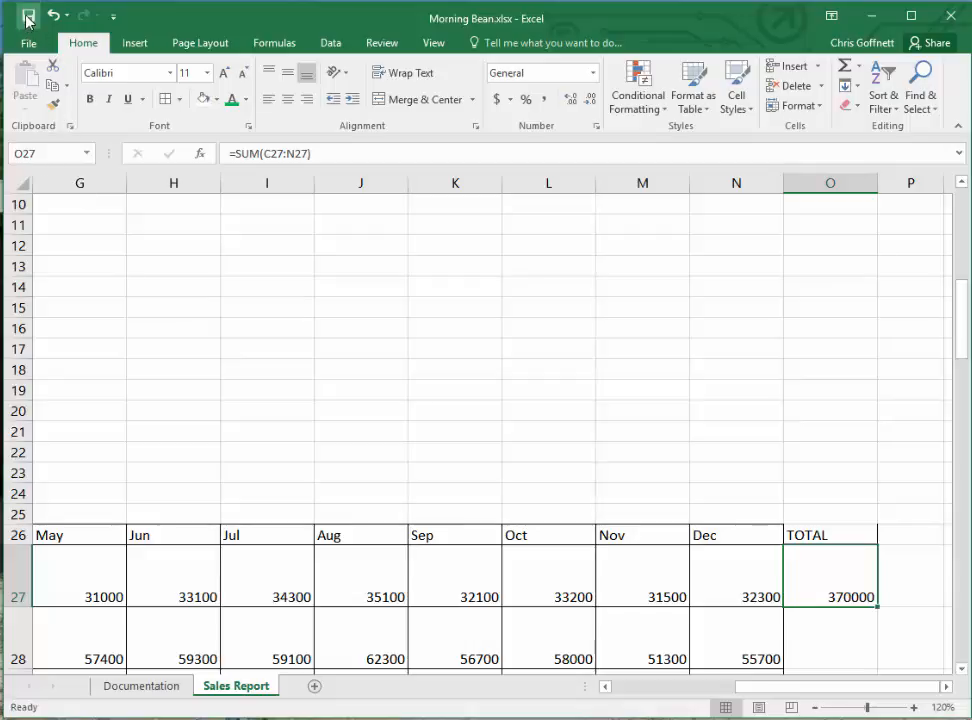
pyautogui.click(52, 67)
pyautogui.moveTo(955, 315); pyautogui.dragTo(953, 440)
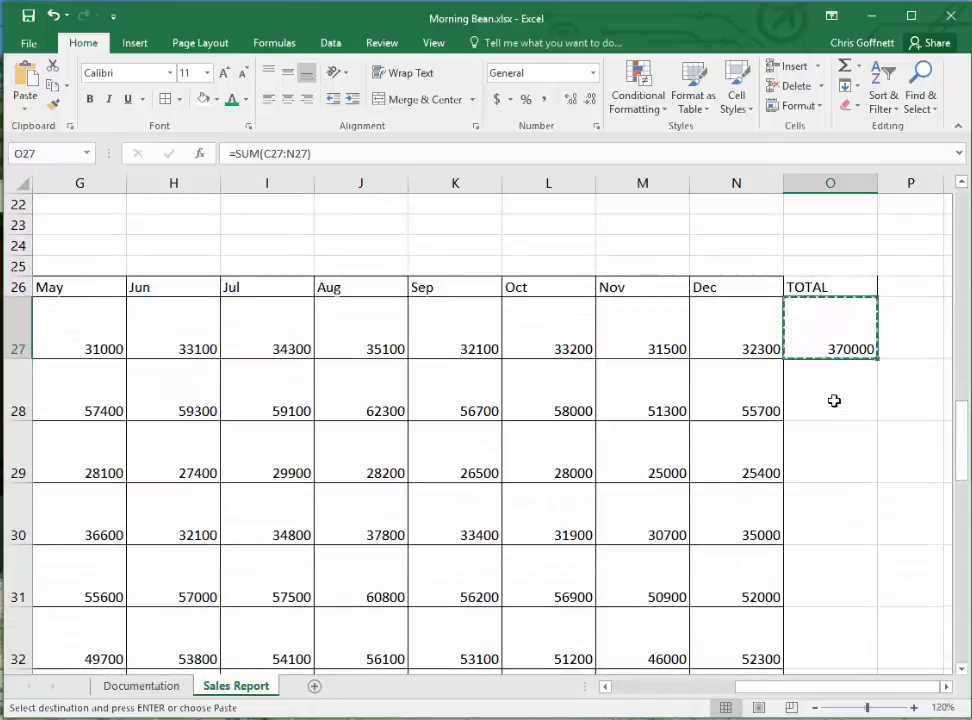
pyautogui.moveTo(834, 400); pyautogui.dragTo(820, 592)
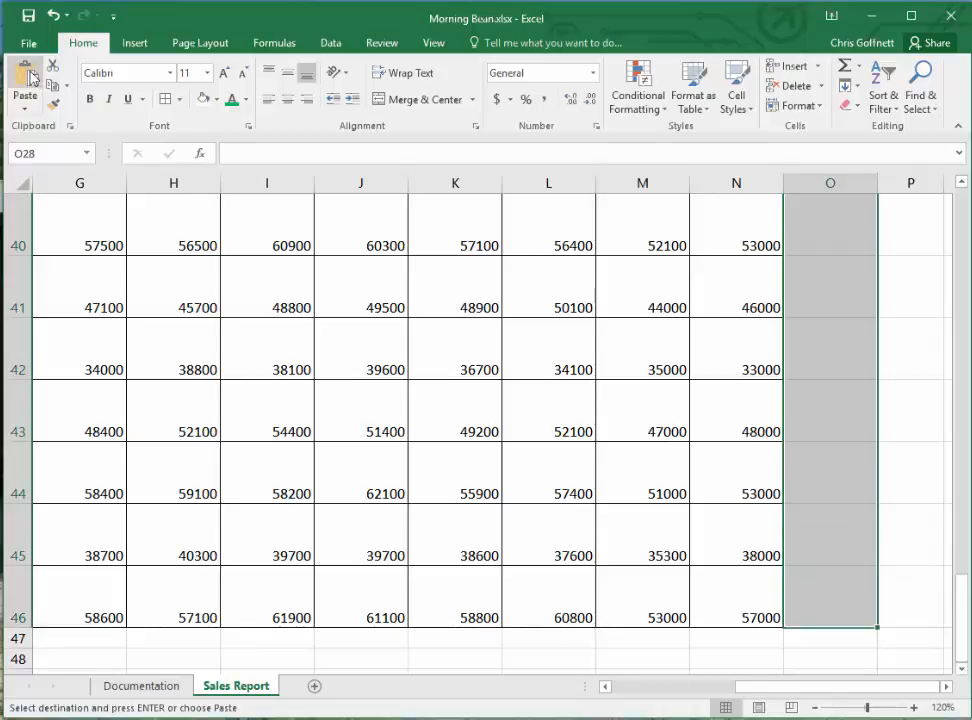
pyautogui.click(31, 77)
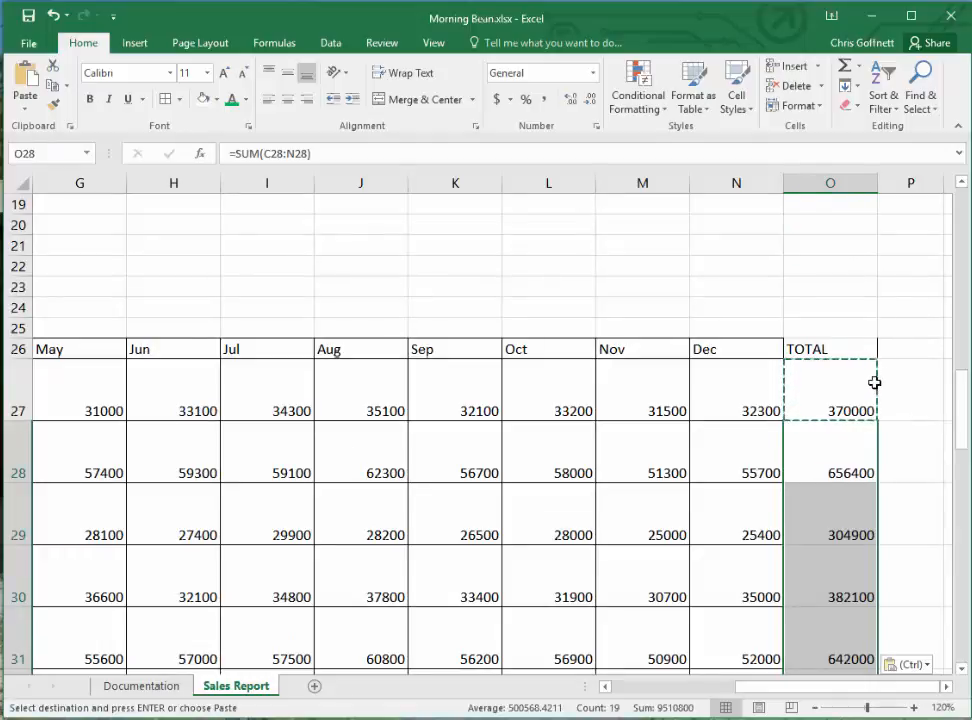
pyautogui.scroll(-6, 875, 382)
pyautogui.scroll(-2, 867, 382)
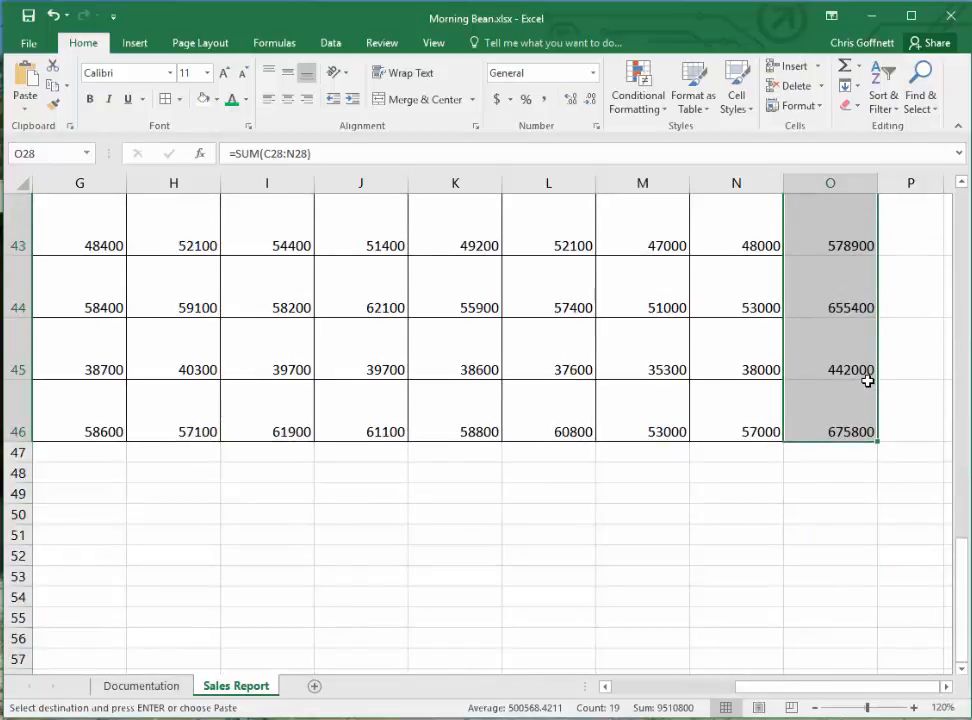
# - Enter the row label TOTAL in cell B47, below the last store
pyautogui.moveTo(850, 688); pyautogui.dragTo(664, 690)
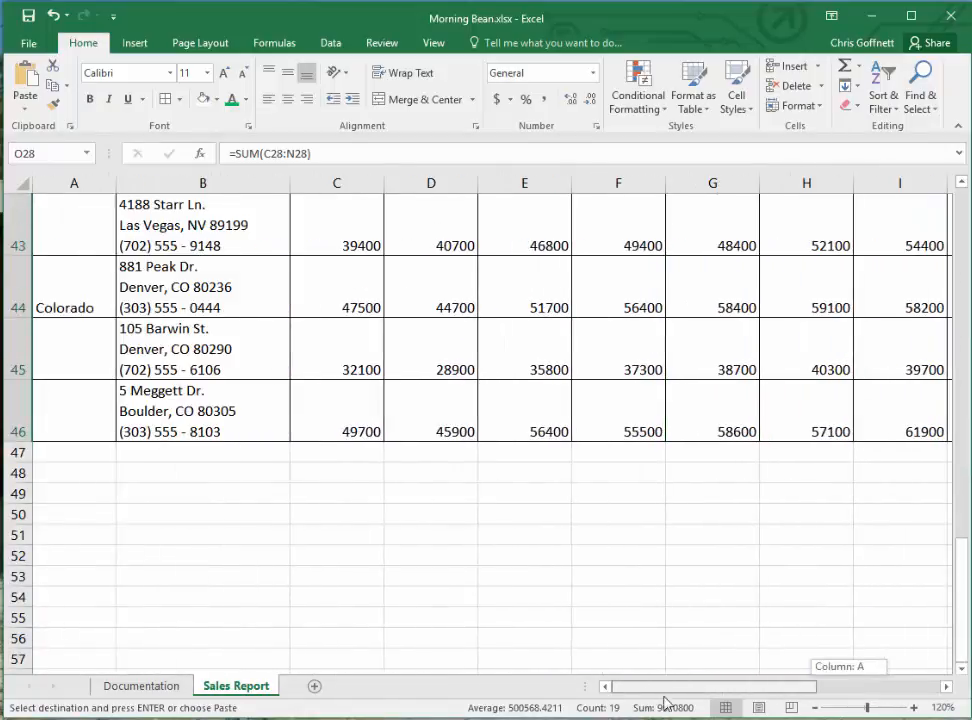
pyautogui.click(200, 448)
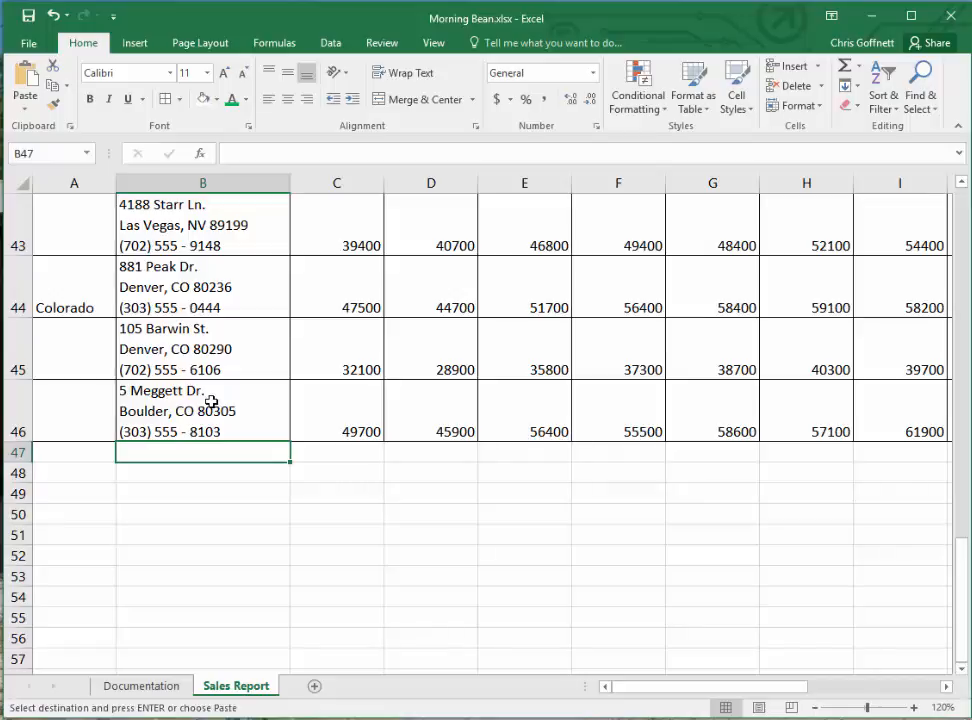
pyautogui.write('TOTAL')
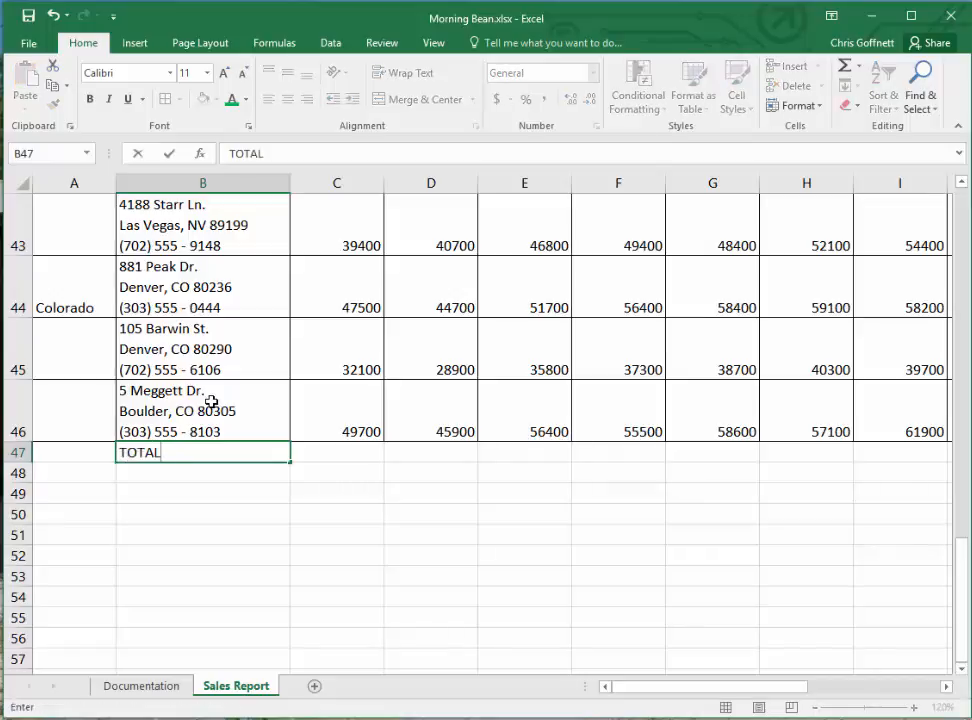
pyautogui.press('Tab')
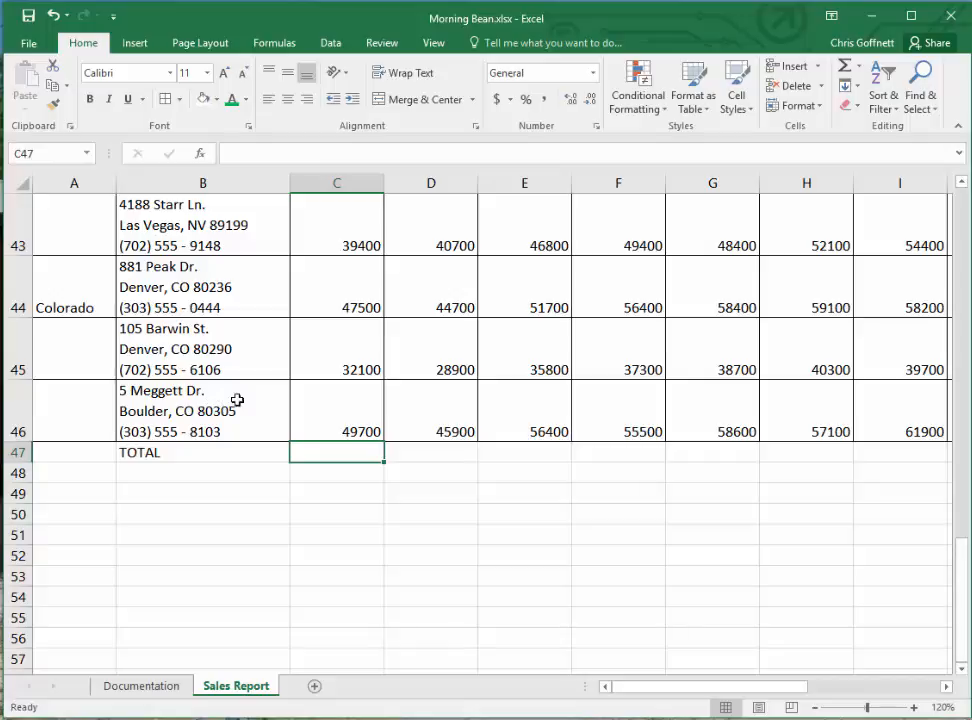
# - Add AutoSum totals of rows 27 to 46 across C47:O47 for each month and the TOTAL column
pyautogui.moveTo(334, 455); pyautogui.dragTo(834, 448)
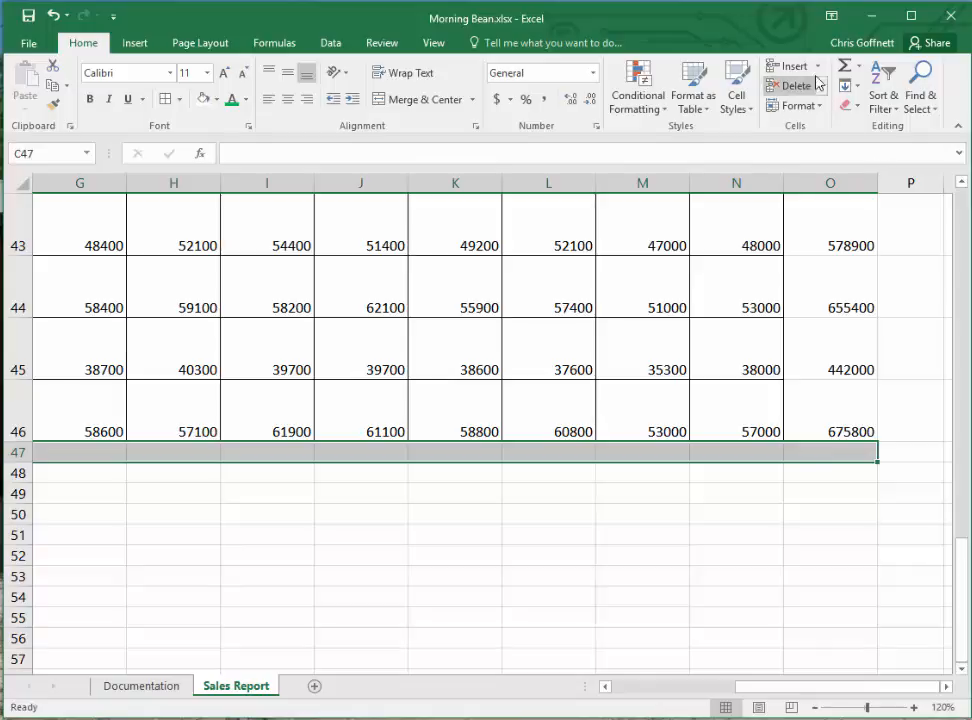
pyautogui.click(845, 66)
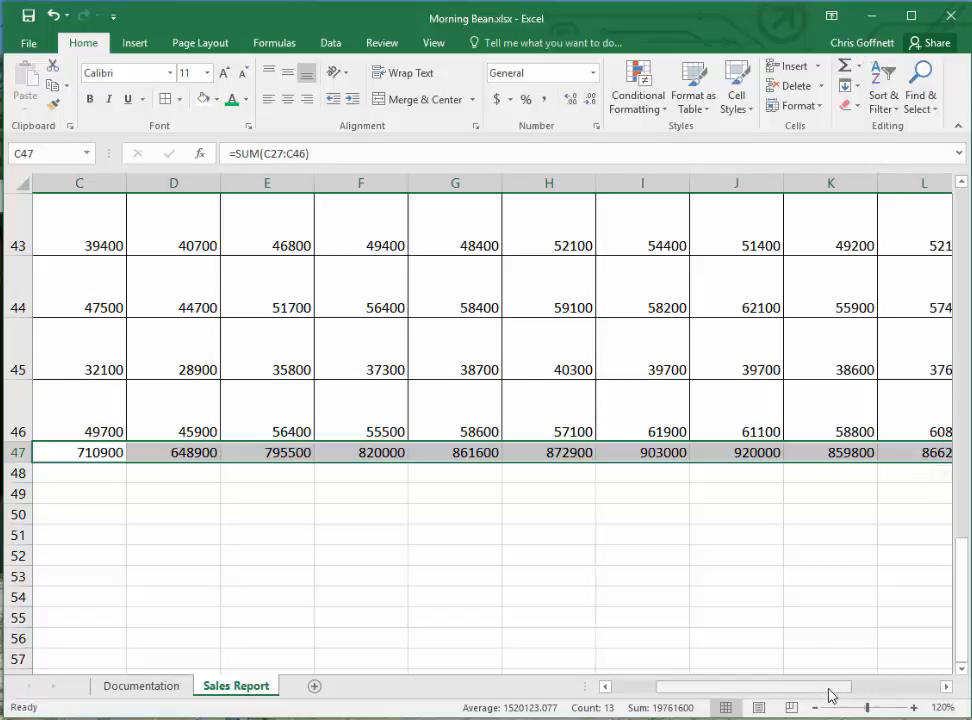
pyautogui.moveTo(839, 686); pyautogui.dragTo(934, 686)
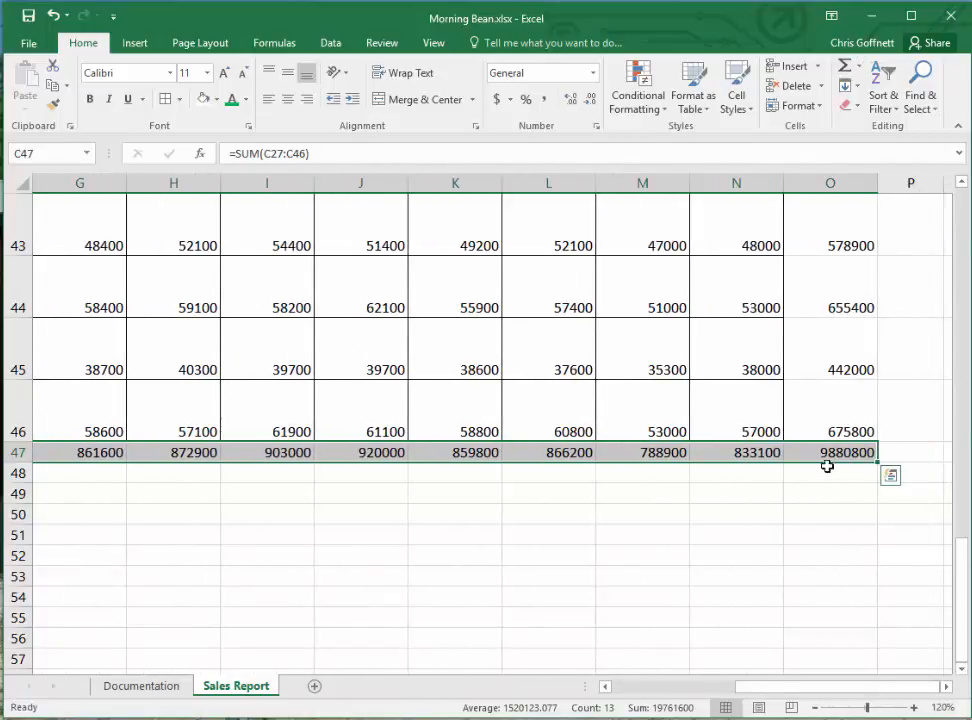
pyautogui.click(823, 473)
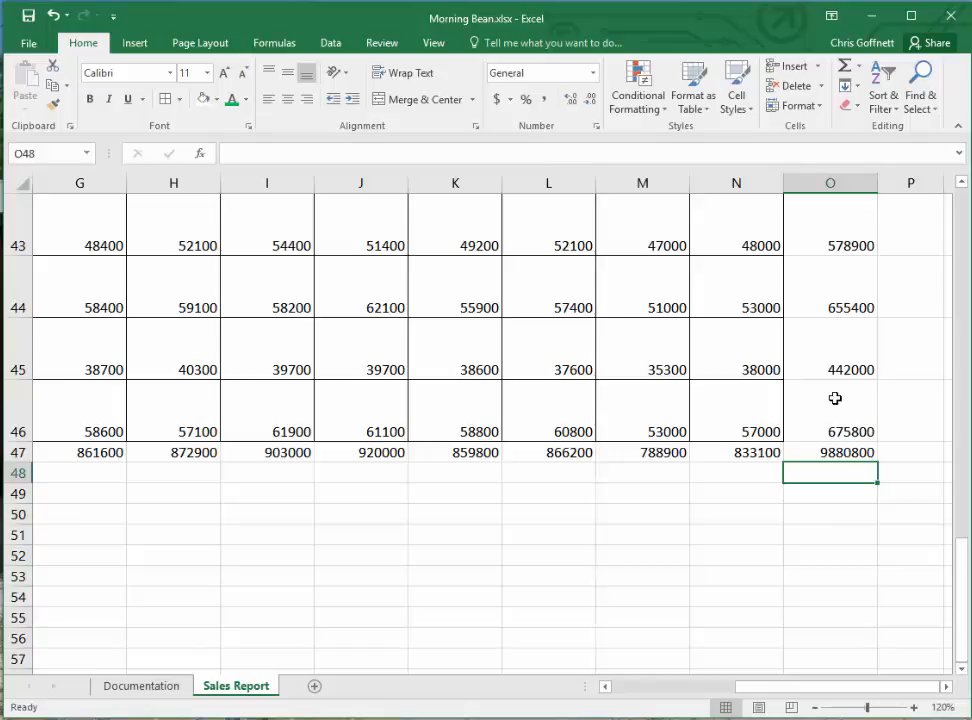
# - Format the gross sales figures in C6:E6 with the Accounting number format and no decimal places
pyautogui.scroll(13, 703, 404)
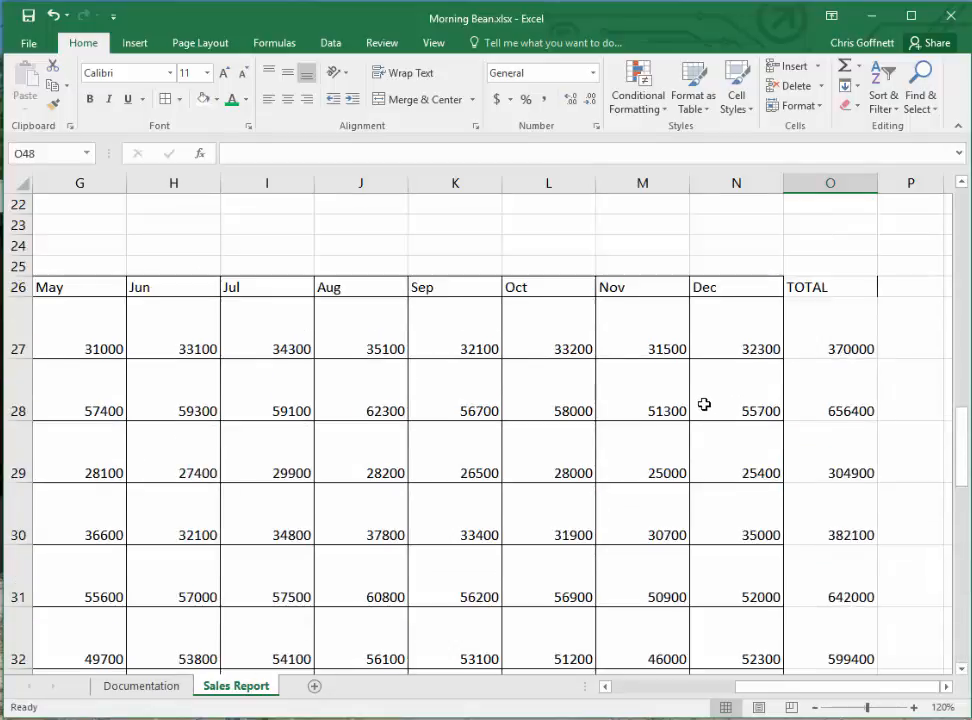
pyautogui.scroll(1, 703, 404)
pyautogui.moveTo(889, 688); pyautogui.dragTo(705, 686)
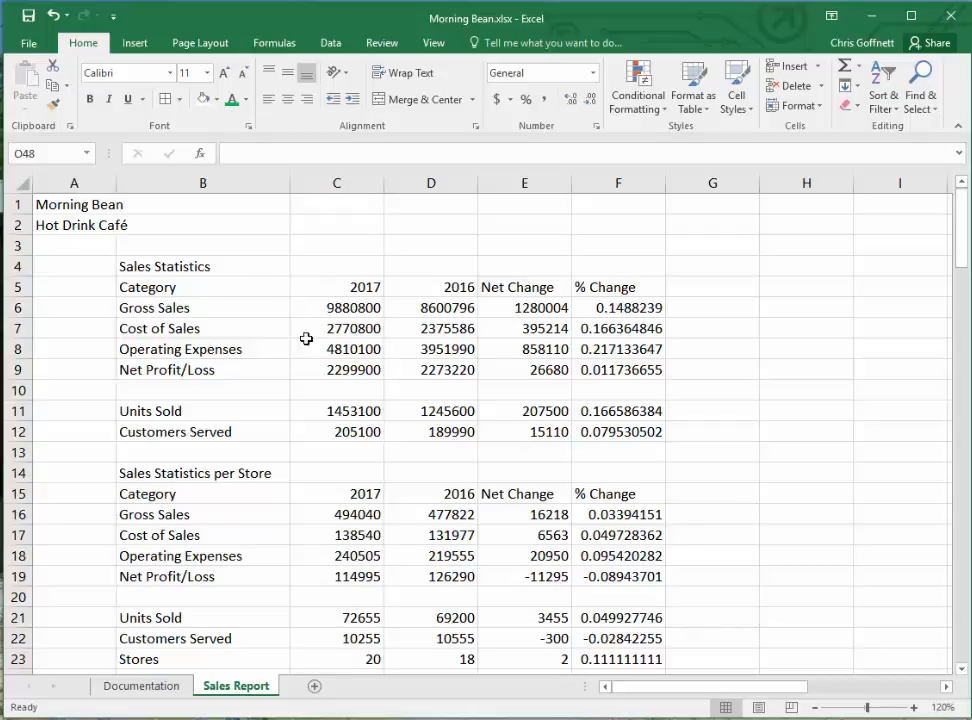
pyautogui.moveTo(321, 309); pyautogui.dragTo(558, 310)
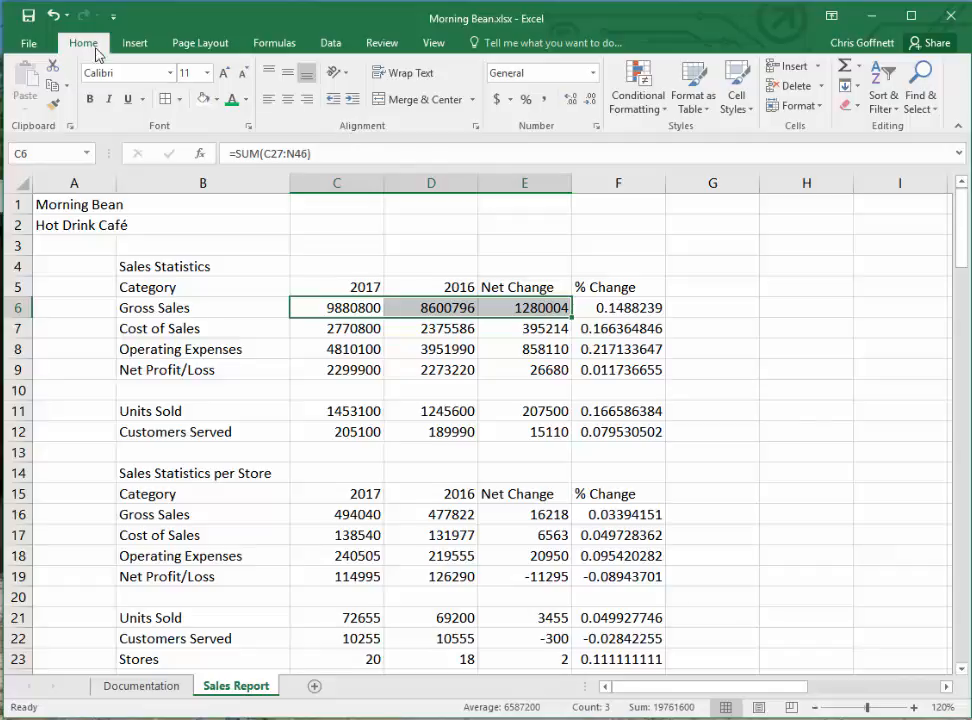
pyautogui.click(497, 100)
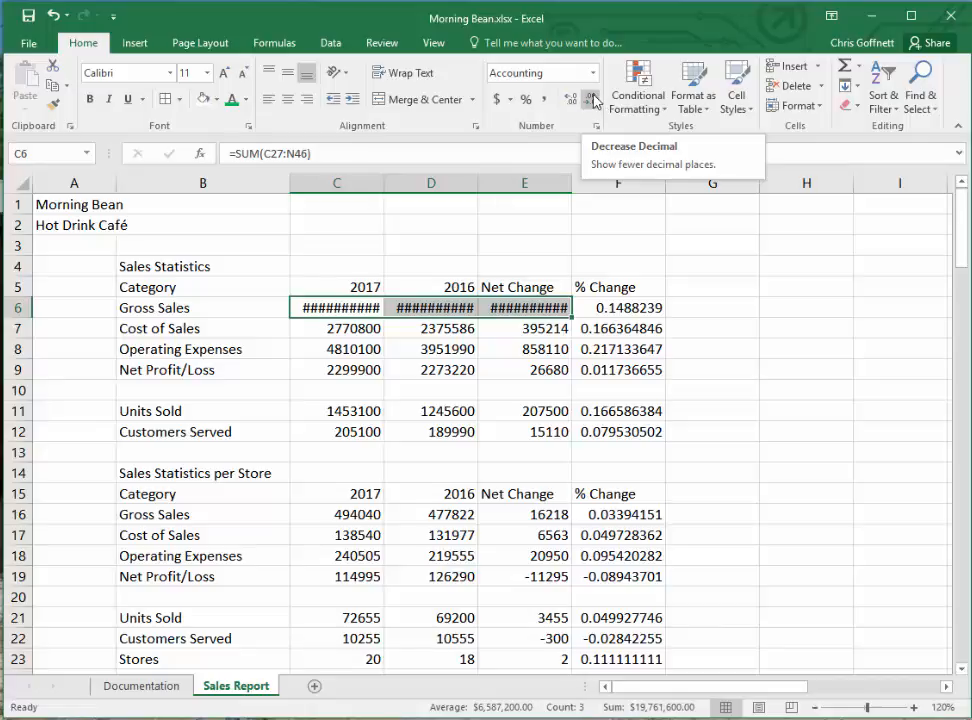
pyautogui.click(592, 100)
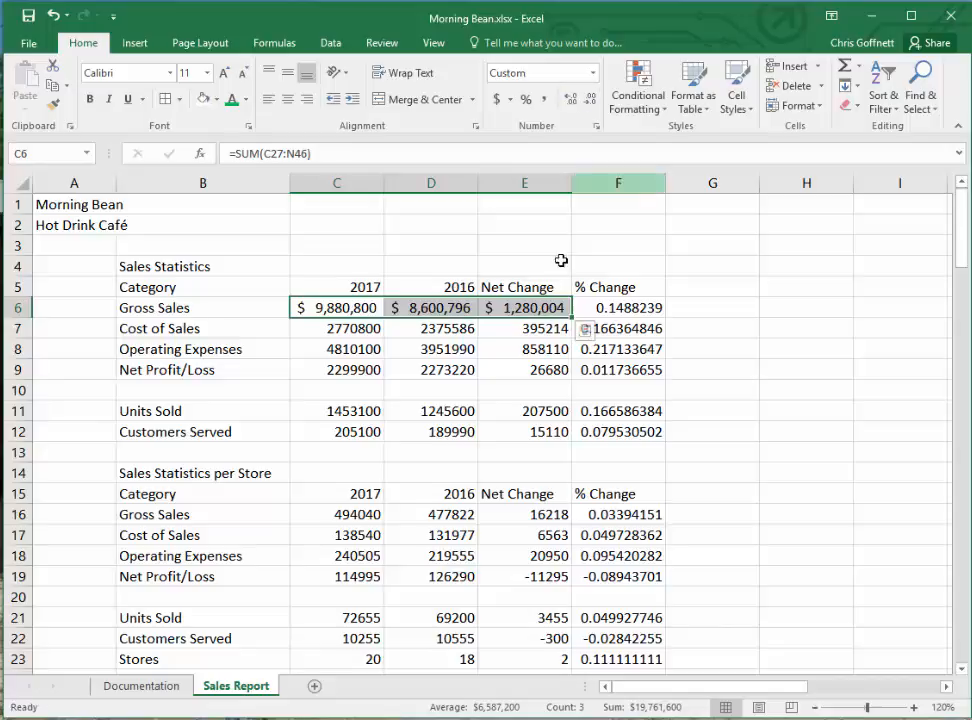
# - Format C7:E9 and C11:E12 in the Sales Statistics table with Comma Style and no decimal places
pyautogui.click(340, 330)
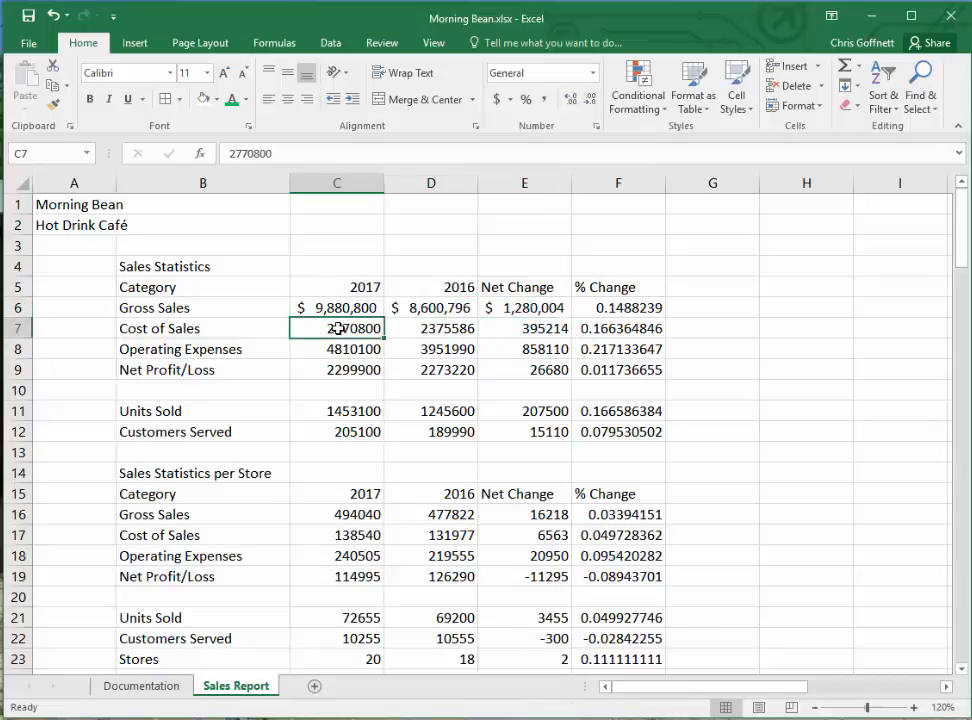
pyautogui.moveTo(340, 330); pyautogui.dragTo(517, 362)
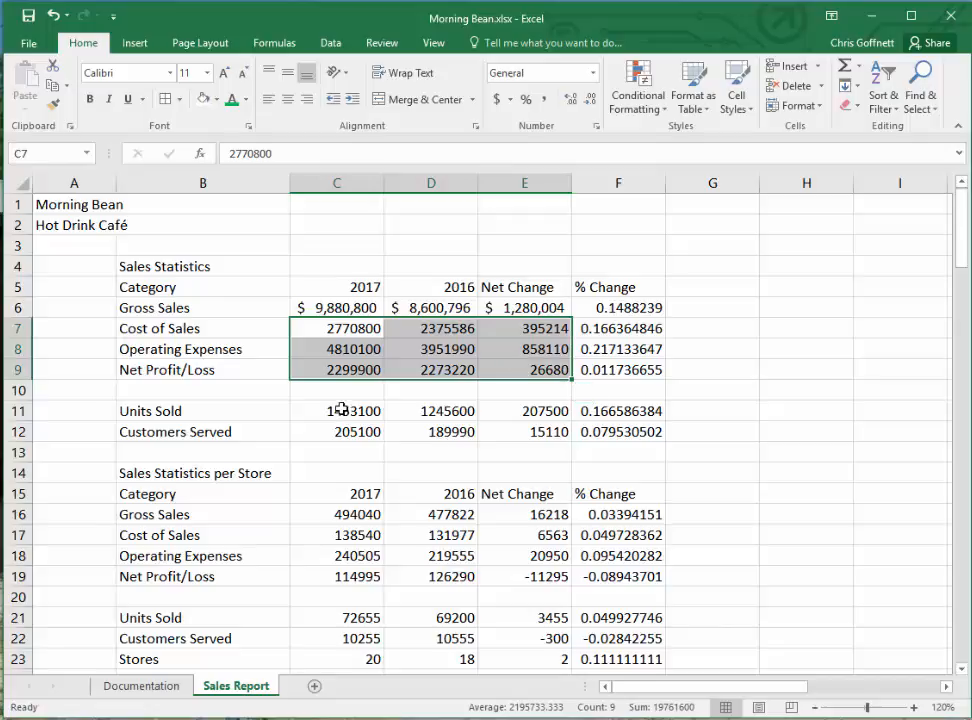
pyautogui.keyDown('ctrl'); pyautogui.moveTo(327, 406); pyautogui.dragTo(533, 431); pyautogui.keyUp('ctrl')
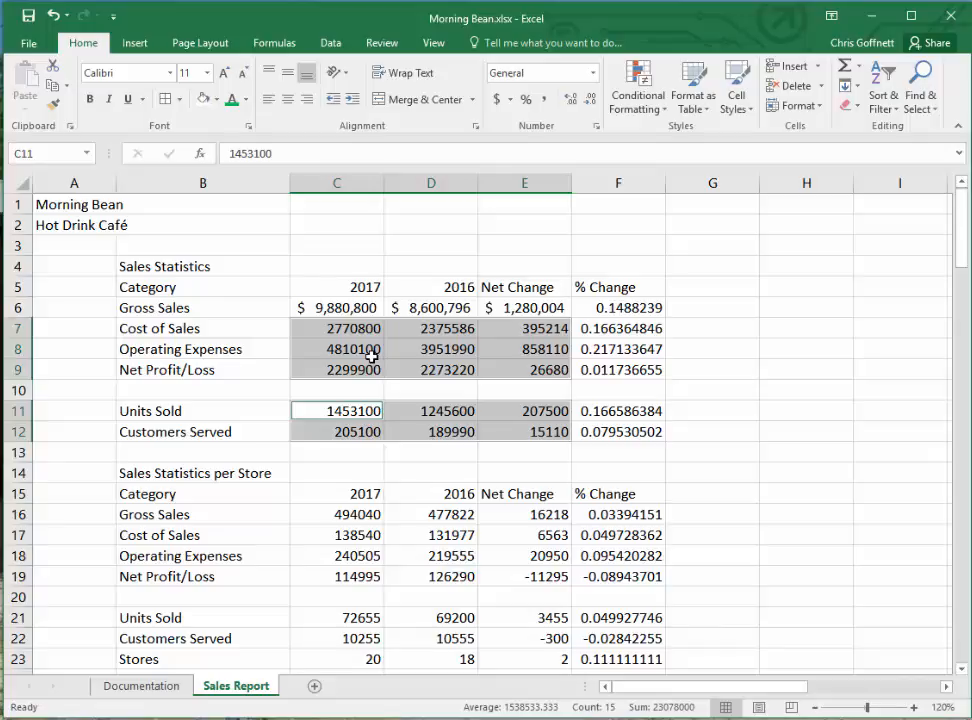
pyautogui.click(546, 103)
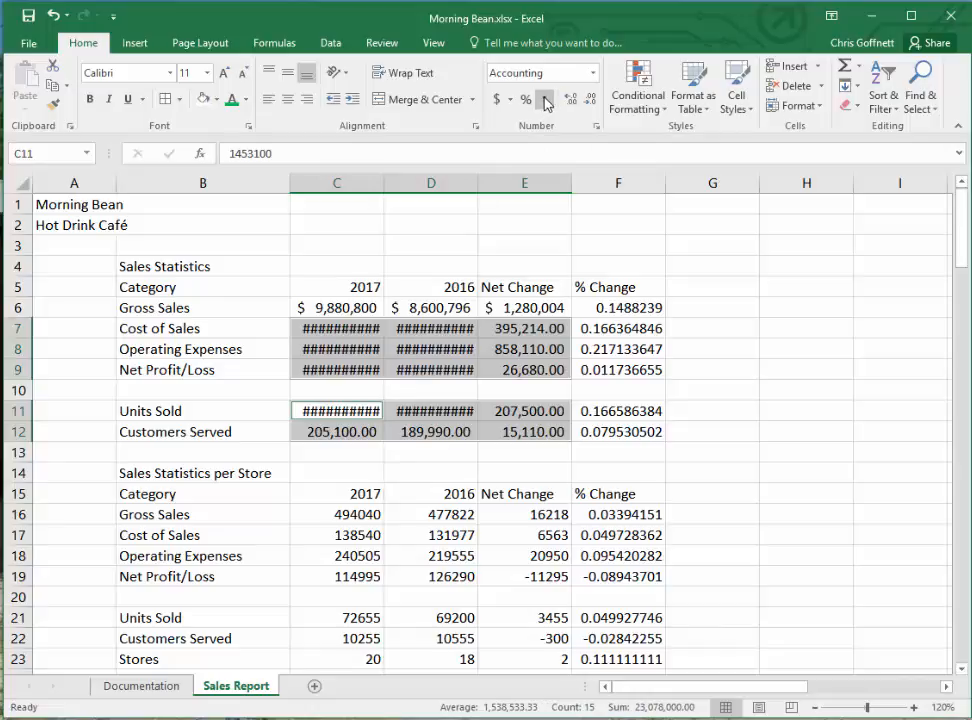
pyautogui.click(589, 99)
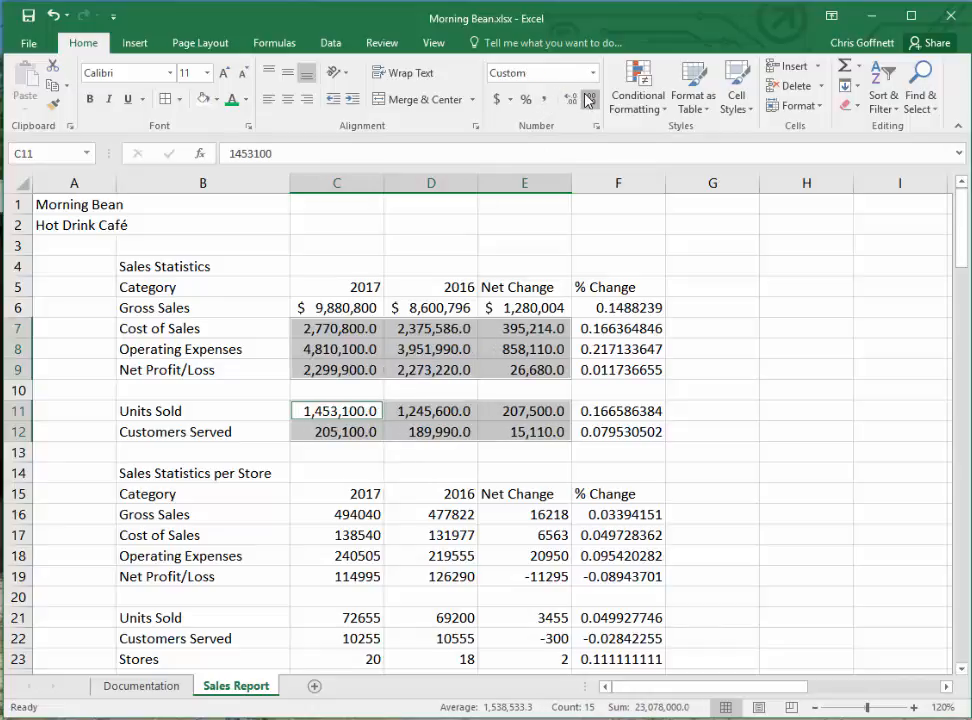
pyautogui.click(589, 99)
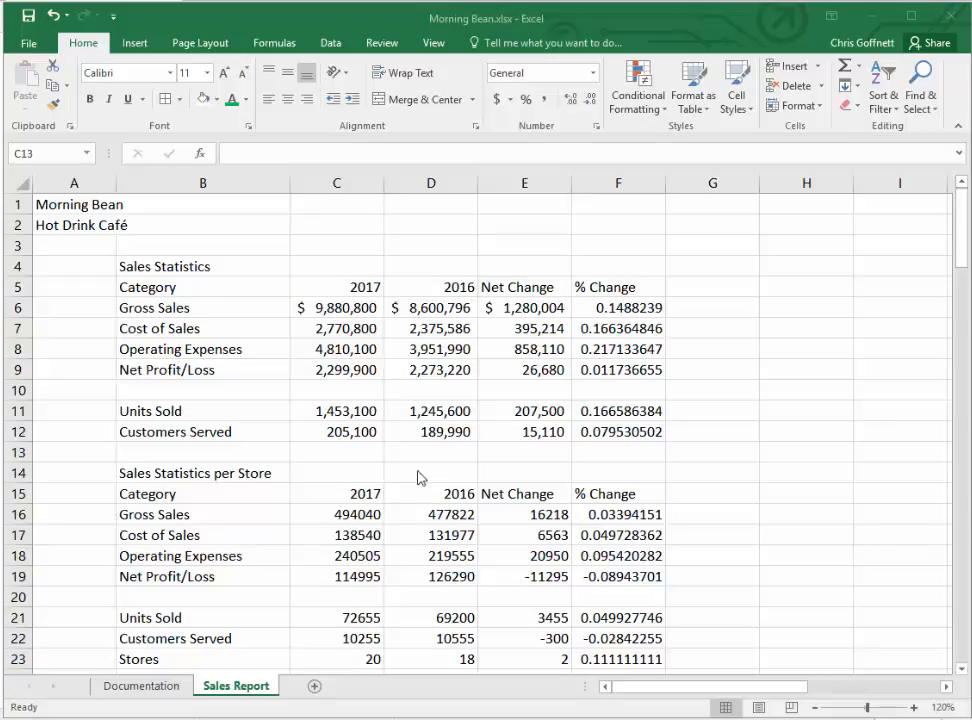
# - Format the % Change values in F6:F9 and F11:F12 as percentages with two decimal places, and save the workbook
pyautogui.click(602, 307)
pyautogui.moveTo(602, 307); pyautogui.dragTo(614, 369)
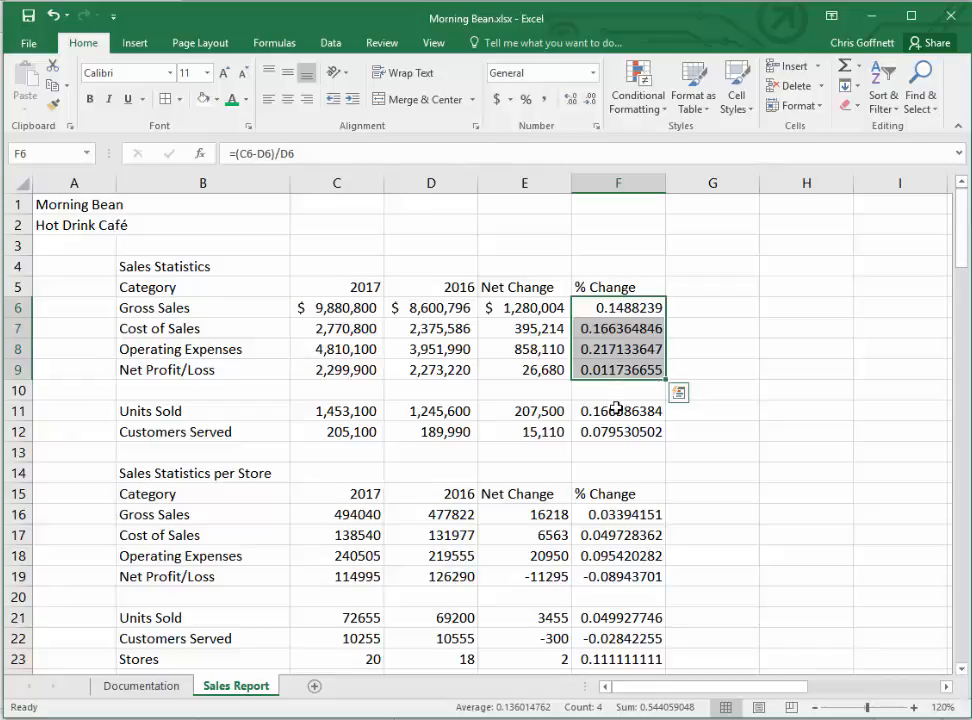
pyautogui.keyDown('ctrl'); pyautogui.moveTo(618, 408); pyautogui.dragTo(614, 428); pyautogui.keyUp('ctrl')
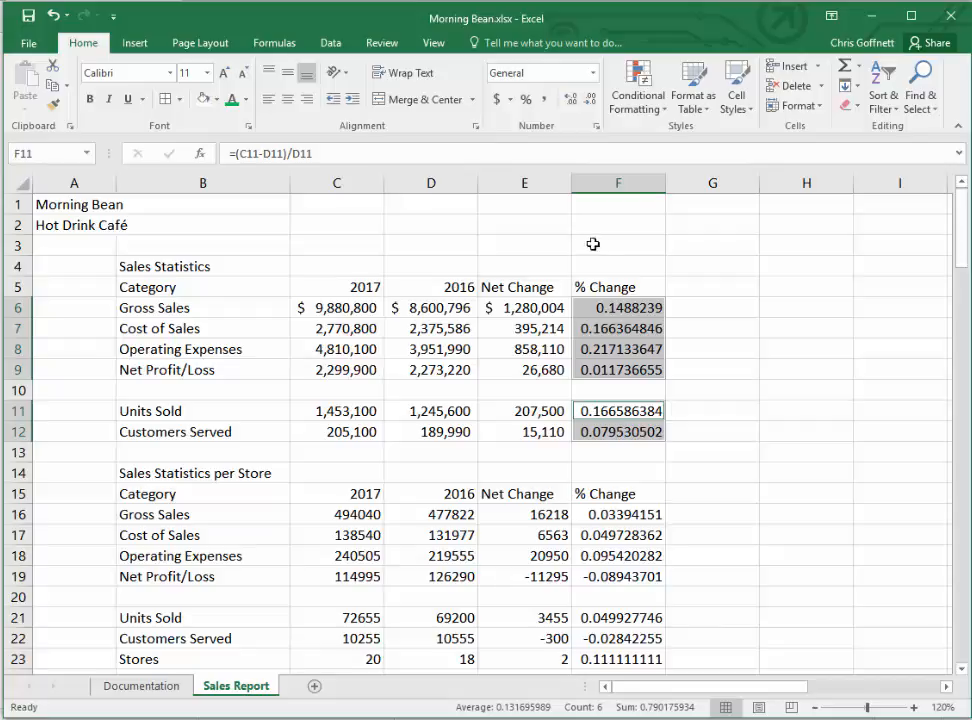
pyautogui.click(525, 100)
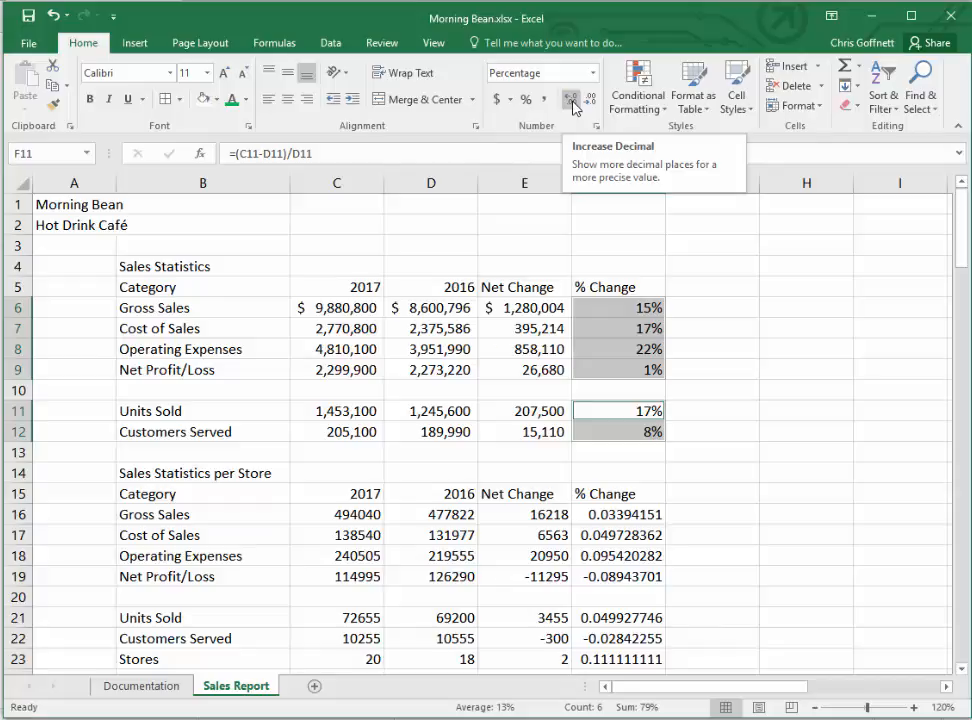
pyautogui.click(573, 103)
pyautogui.click(573, 103)
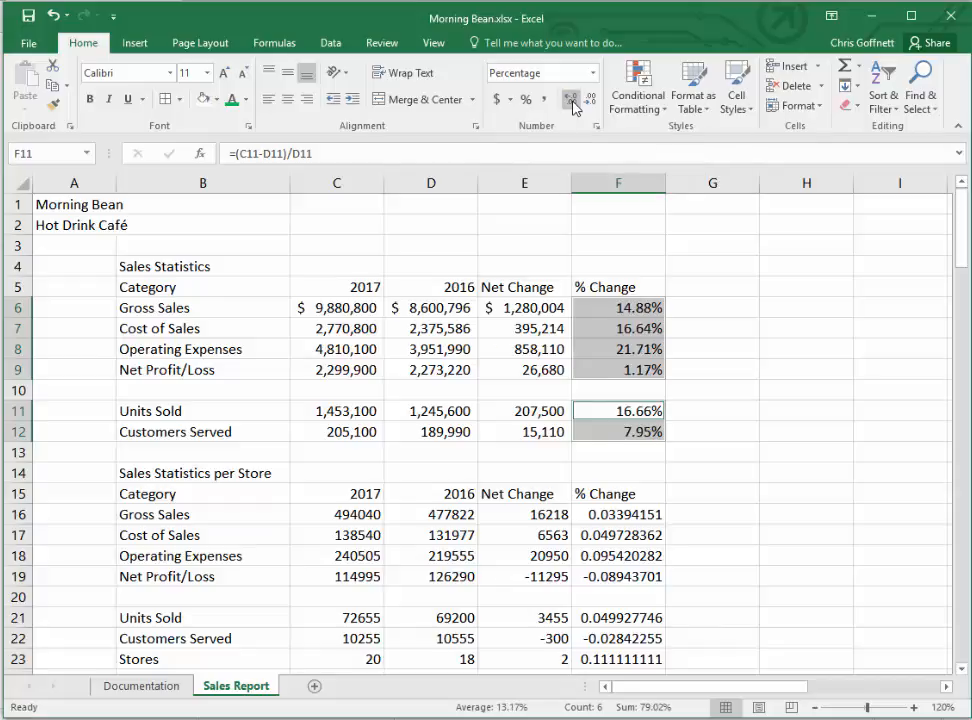
pyautogui.click(733, 388)
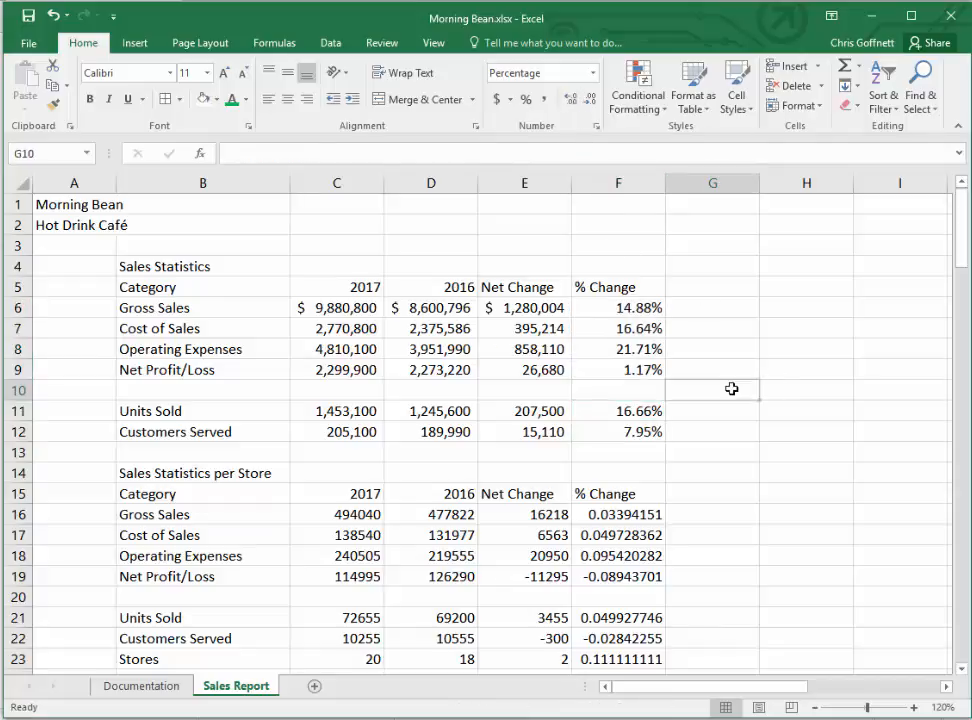
pyautogui.click(27, 17)
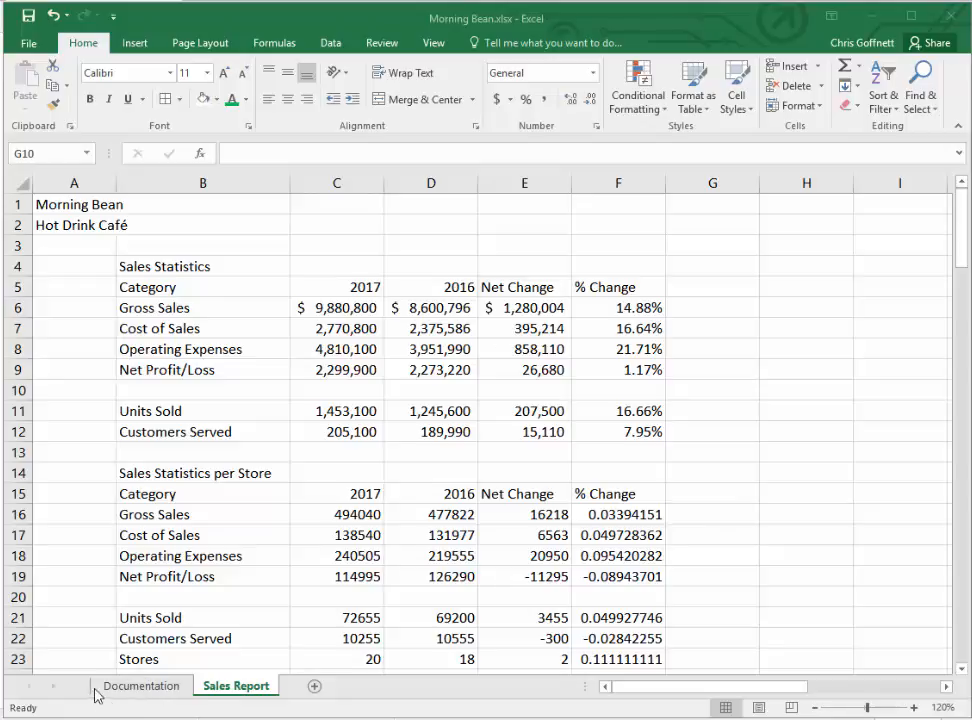
# - Enter the date 3/1/2017 in cell B5 of the Documentation sheet
pyautogui.click(130, 690)
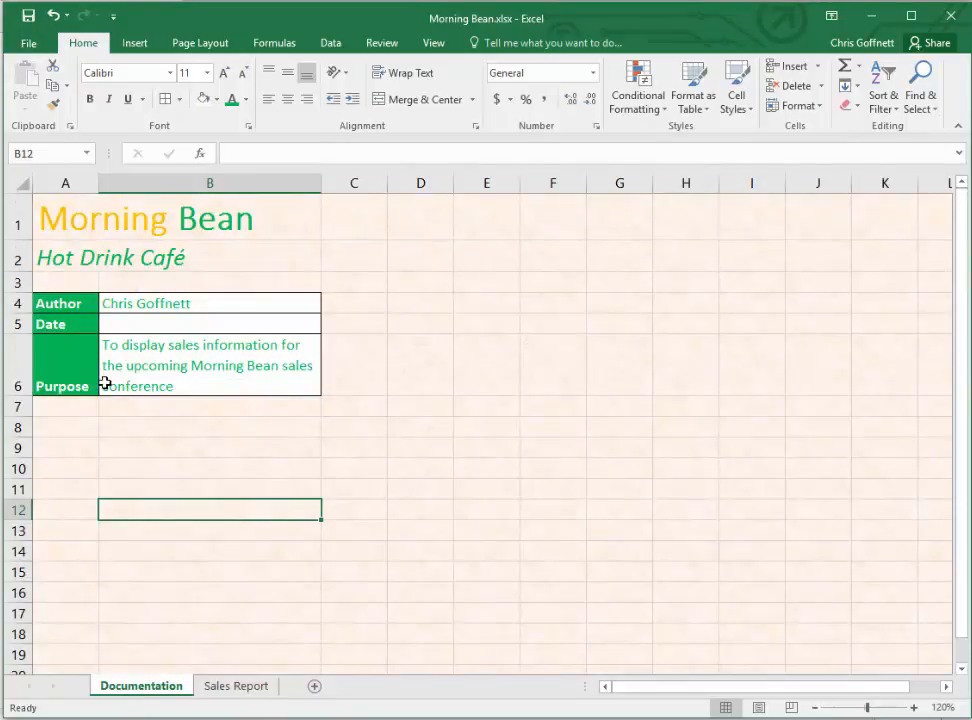
pyautogui.click(232, 324)
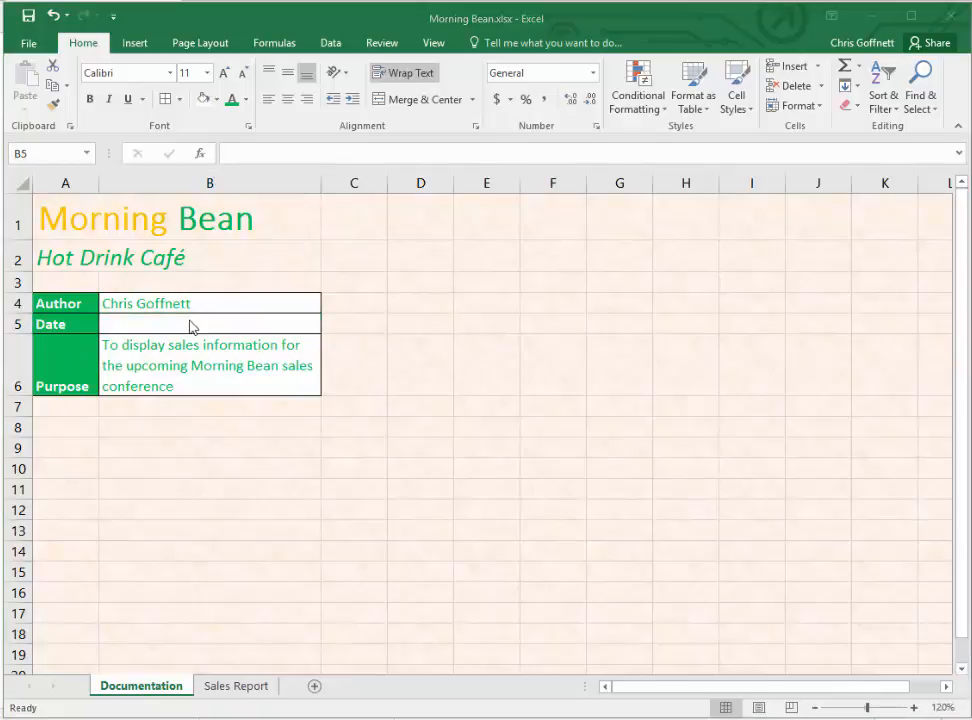
pyautogui.click(200, 321)
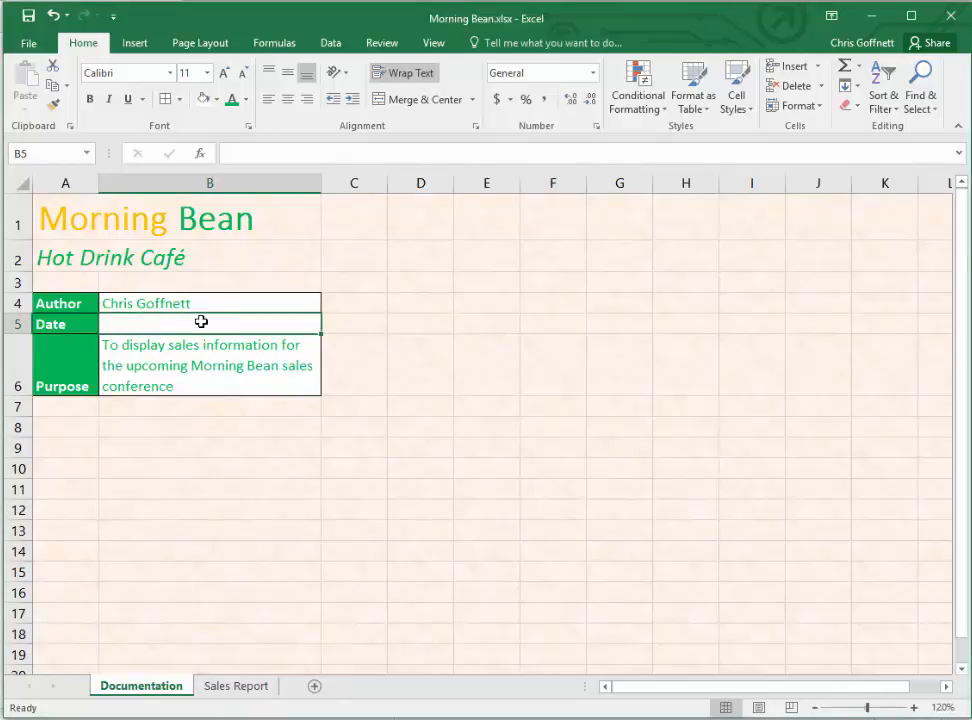
pyautogui.write('3/')
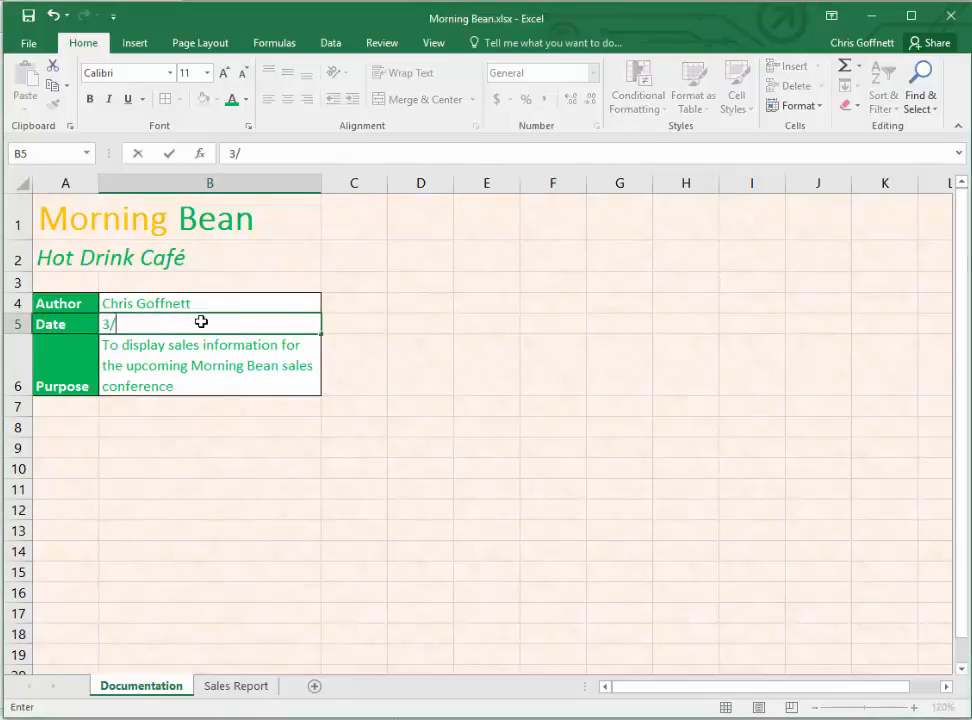
pyautogui.write('1/2017')
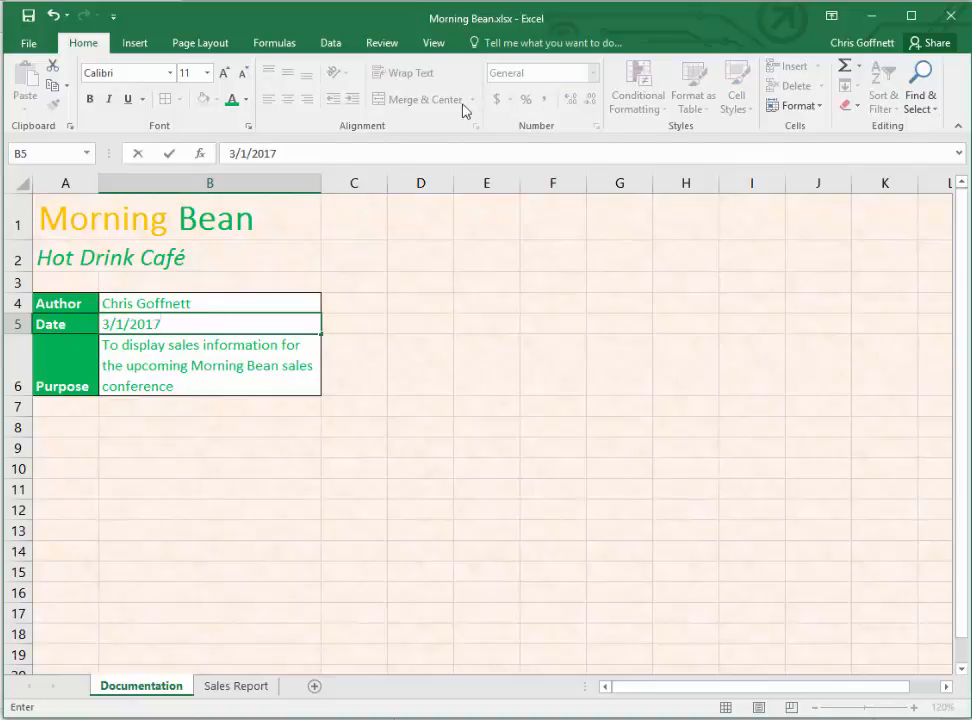
pyautogui.click(171, 153)
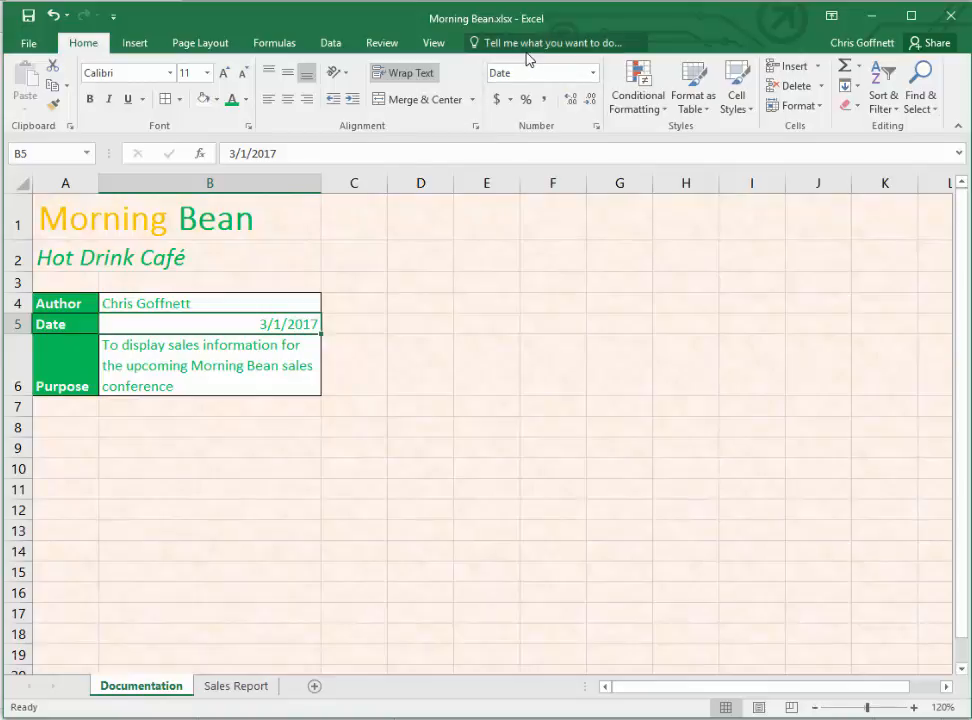
# - Apply the Long Date format to the date in B5 and left-align it
pyautogui.click(594, 74)
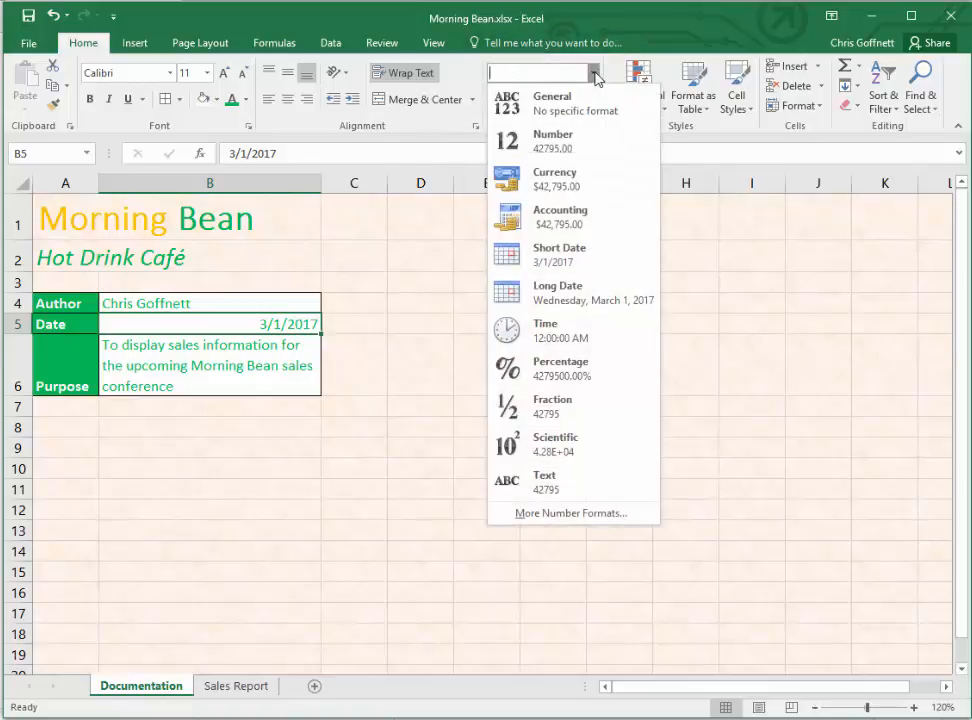
pyautogui.click(527, 296)
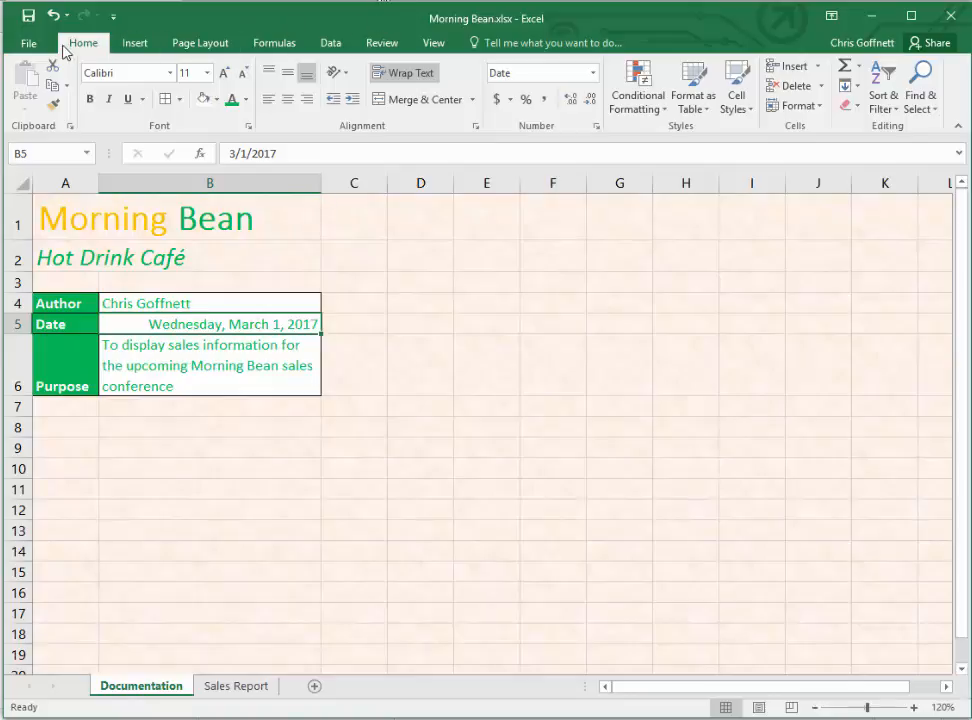
pyautogui.click(267, 101)
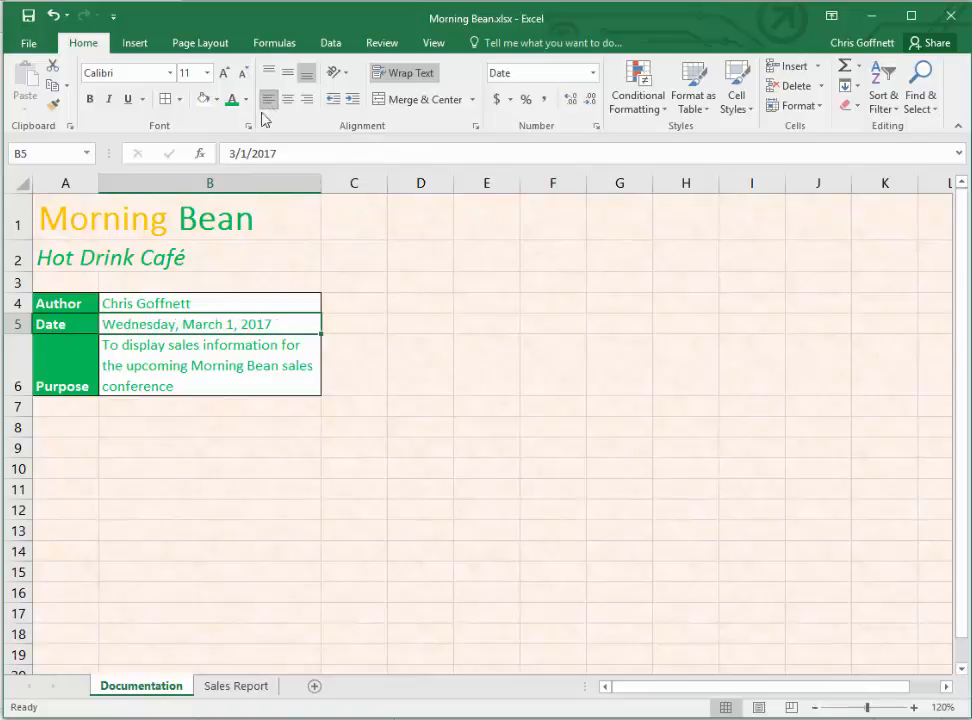
# - On the Sales Report sheet, center the column headings in C5:F5 and indent the labels in B7:B8 one level
pyautogui.click(226, 690)
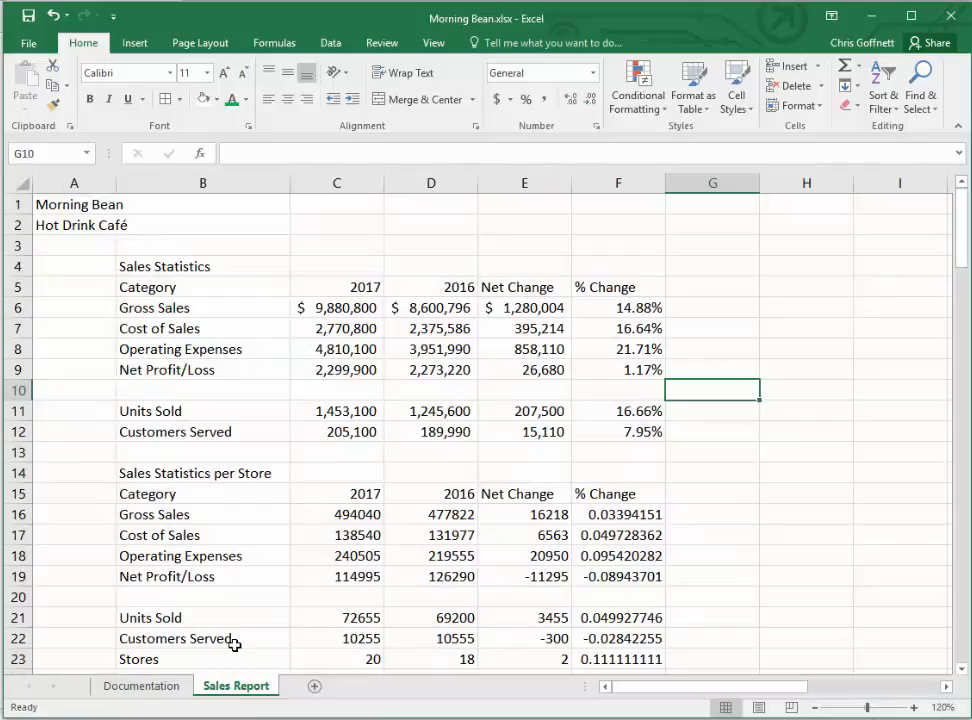
pyautogui.click(163, 260)
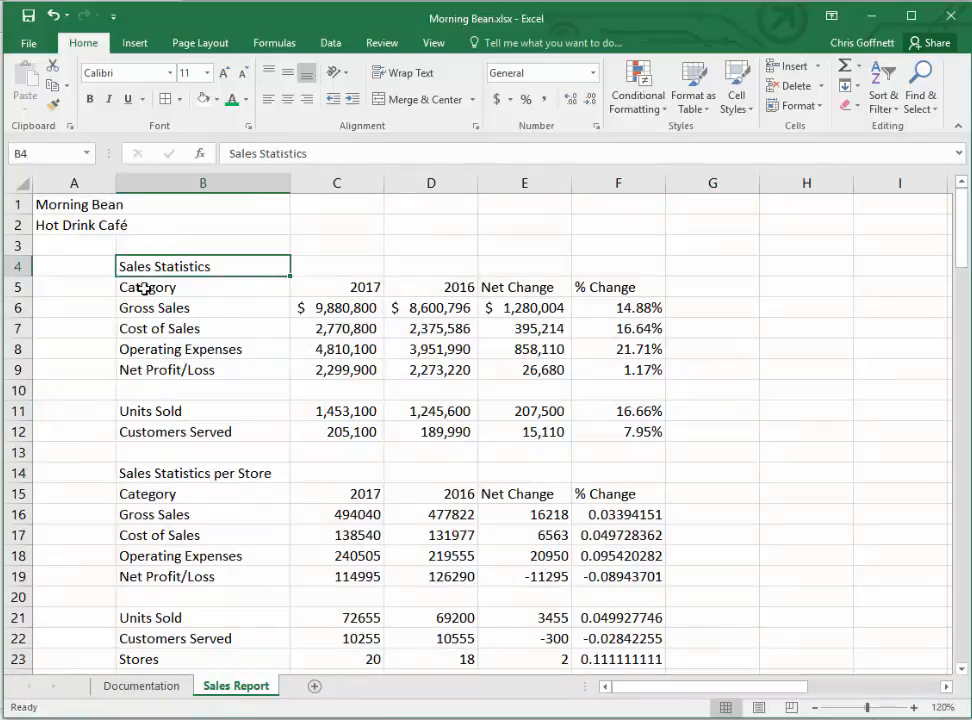
pyautogui.click(140, 287)
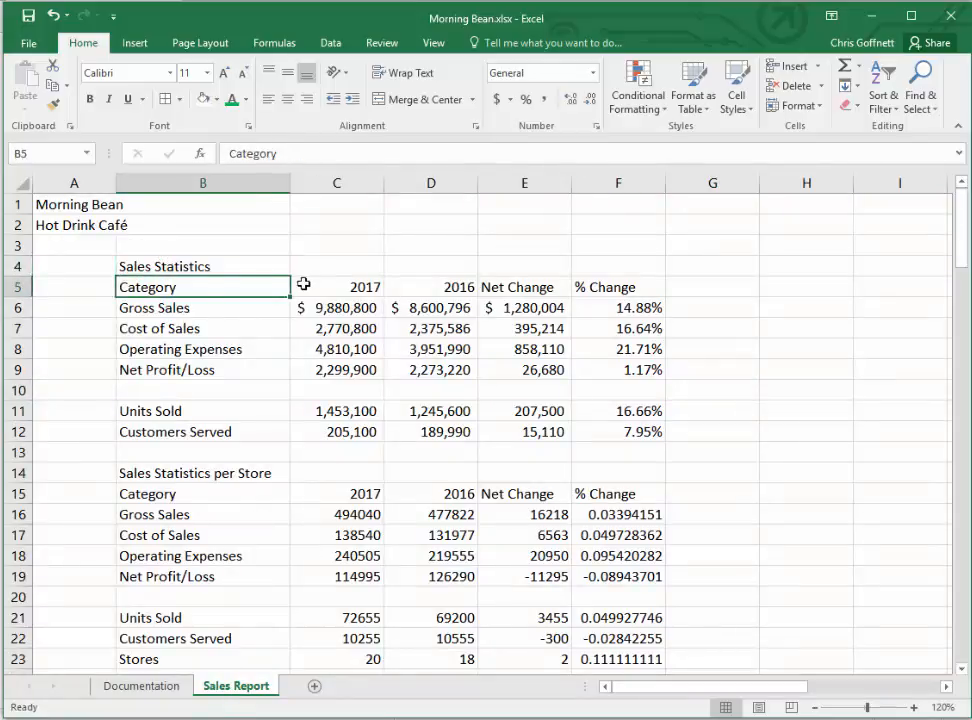
pyautogui.moveTo(320, 285); pyautogui.dragTo(642, 294)
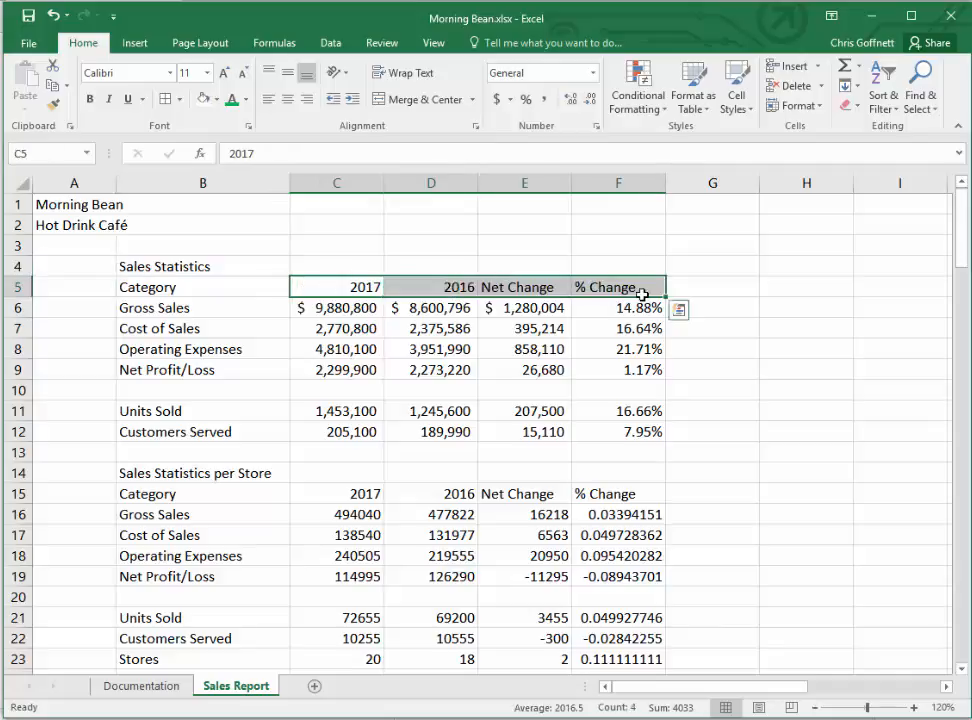
pyautogui.click(288, 100)
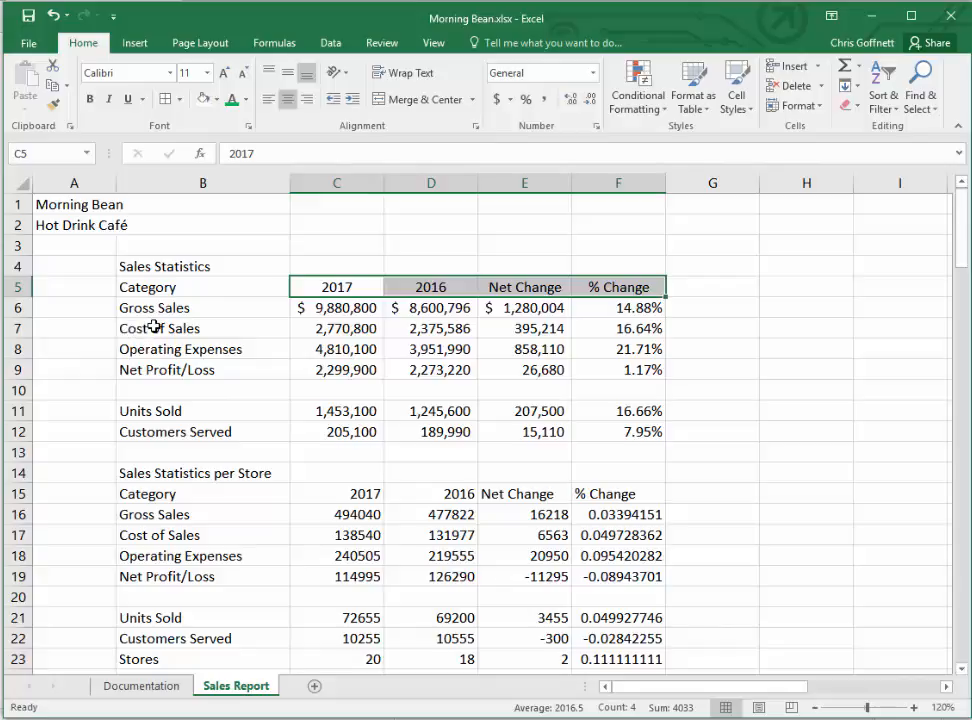
pyautogui.moveTo(155, 325); pyautogui.dragTo(158, 349)
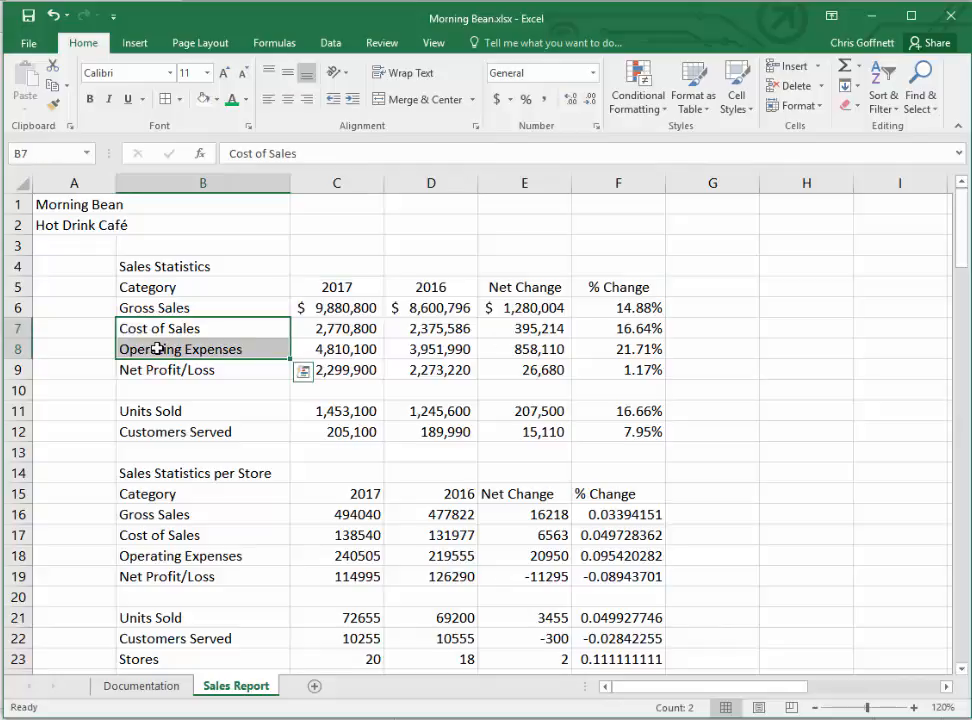
pyautogui.click(355, 100)
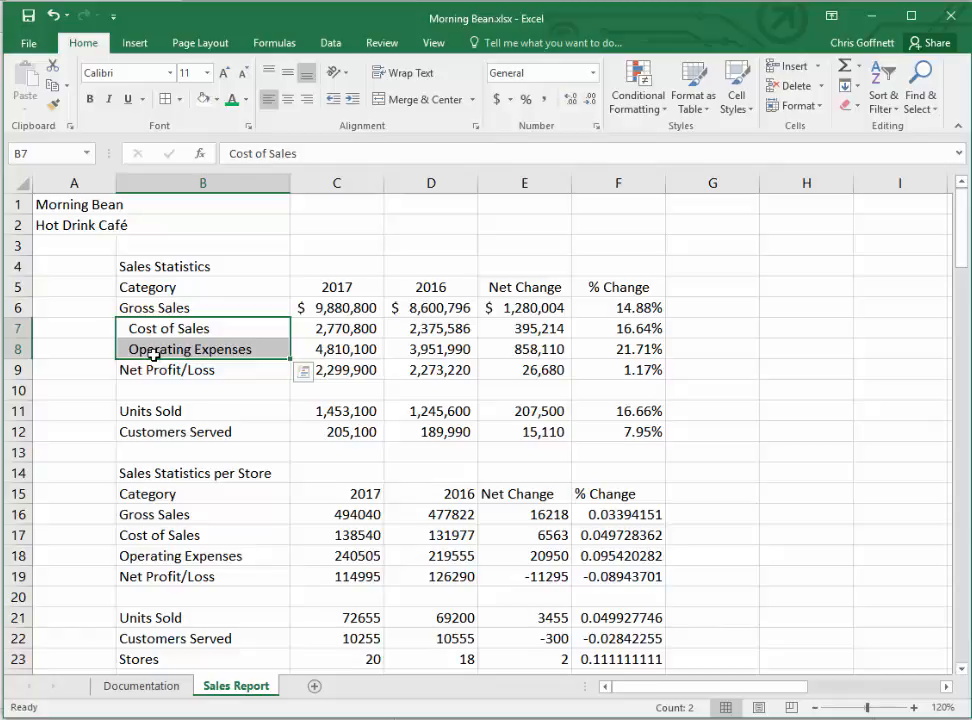
# - Add a bottom border to the Sales Statistics heading row B5:F5
pyautogui.click(140, 288)
pyautogui.moveTo(140, 288); pyautogui.dragTo(614, 290)
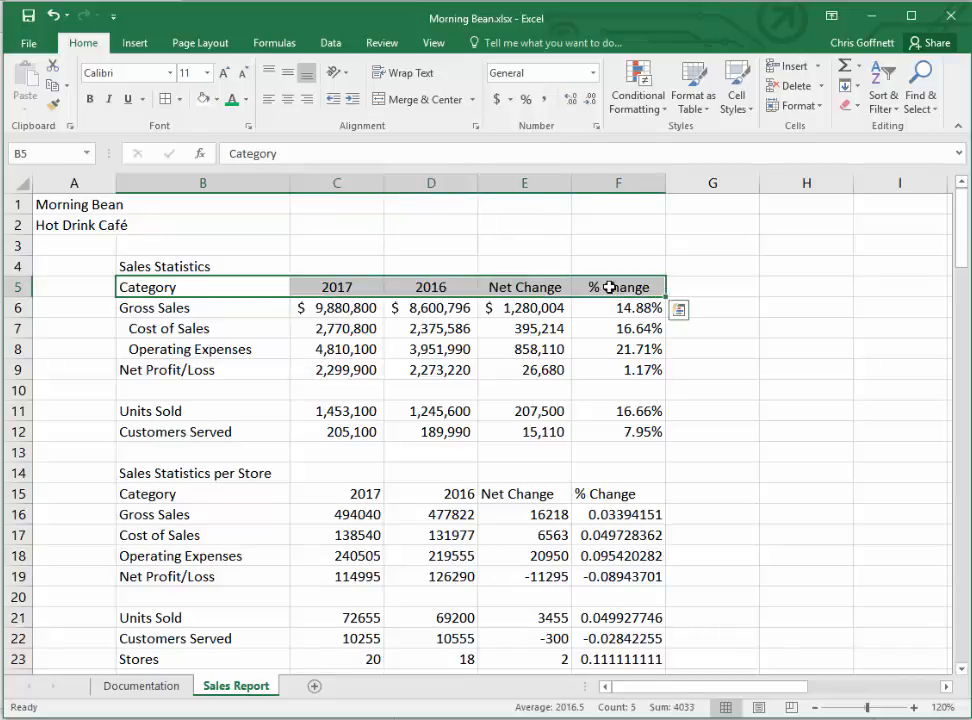
pyautogui.click(181, 99)
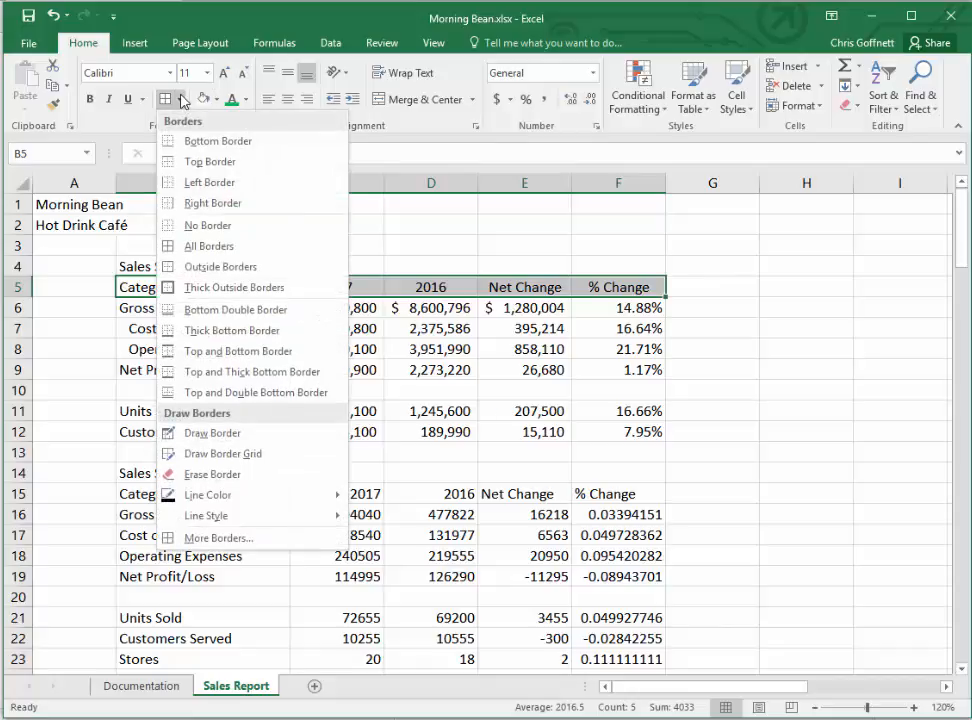
pyautogui.click(210, 141)
pyautogui.click(306, 349)
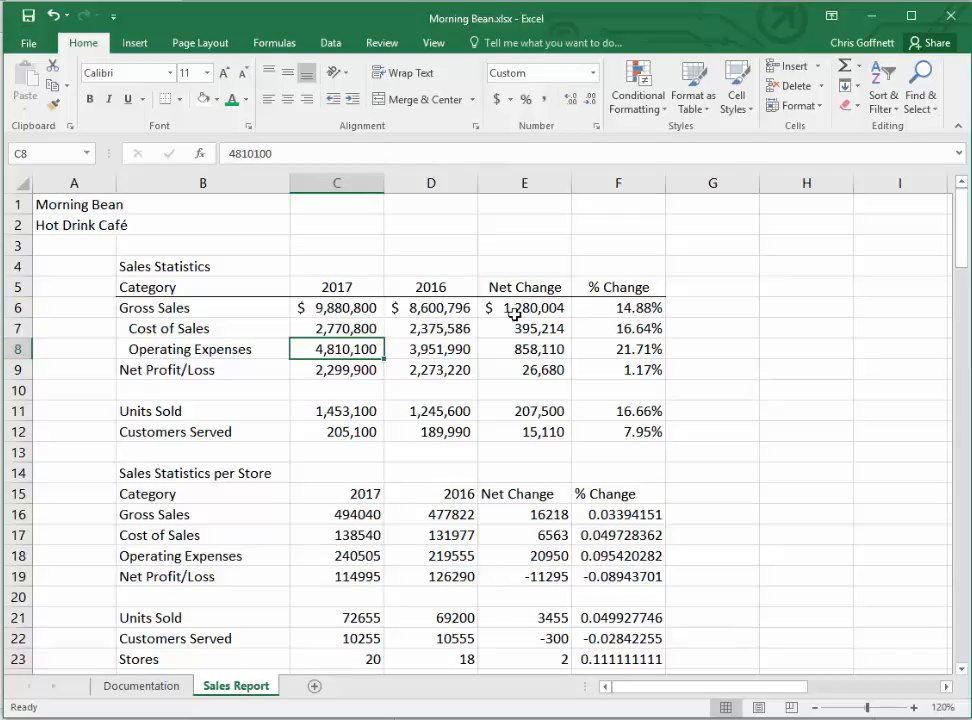
# - Add a bottom border to the Gross Sales row B6:F6
pyautogui.click(180, 307)
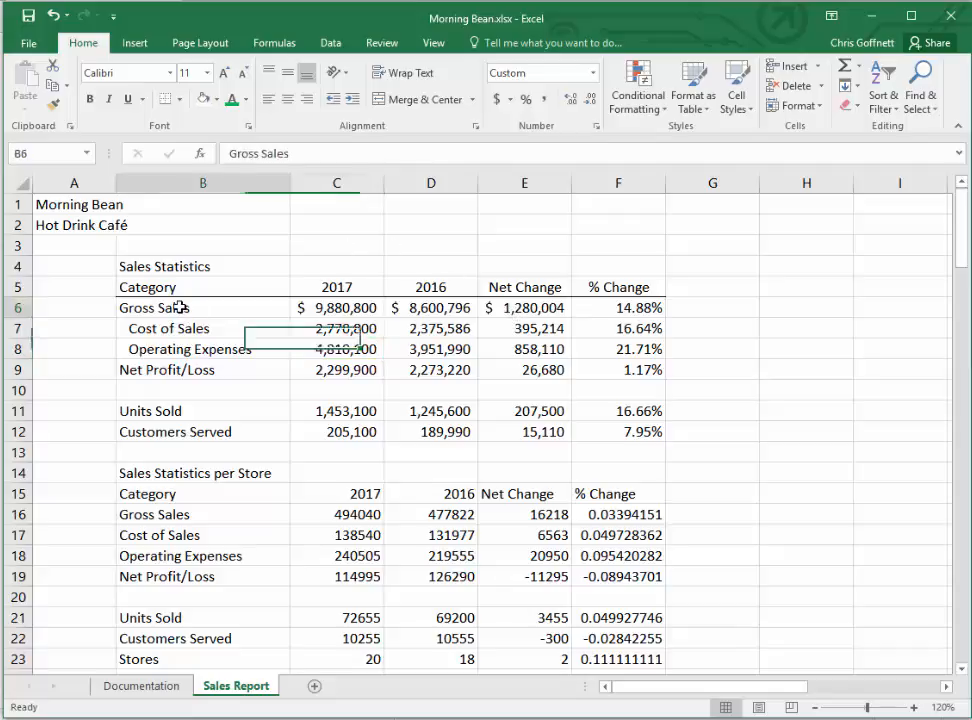
pyautogui.moveTo(183, 307); pyautogui.dragTo(628, 303)
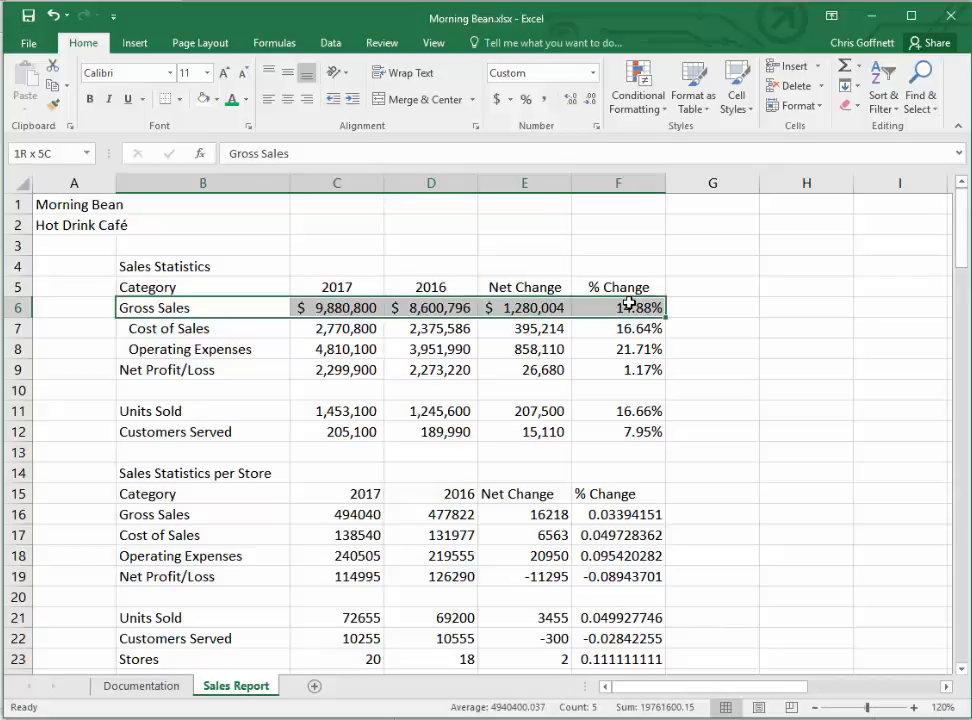
pyautogui.moveTo(628, 303); pyautogui.dragTo(629, 305)
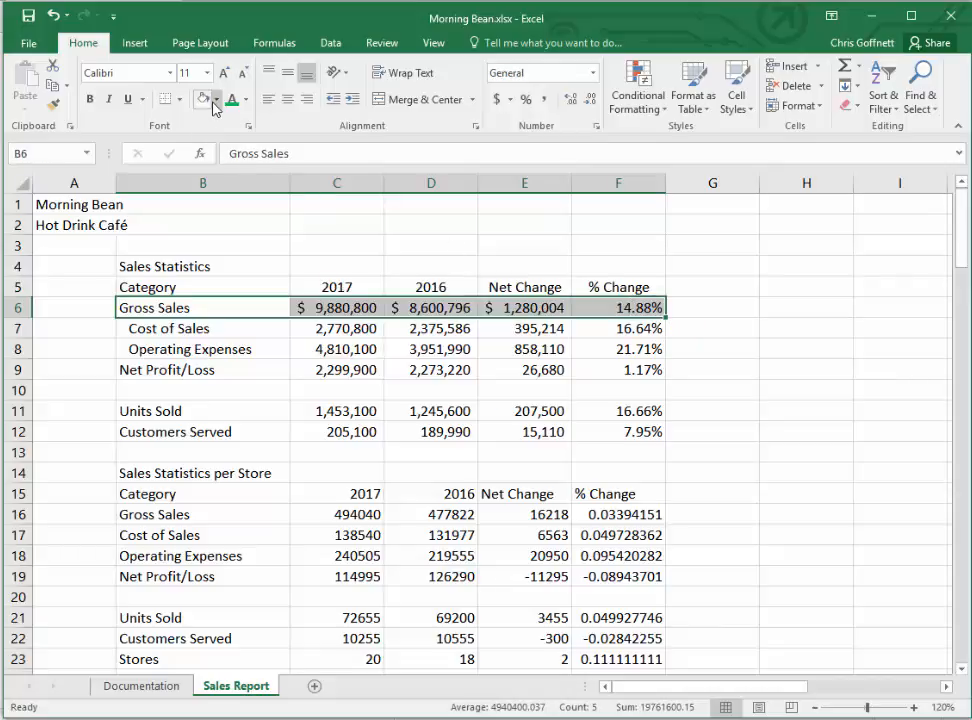
pyautogui.click(178, 99)
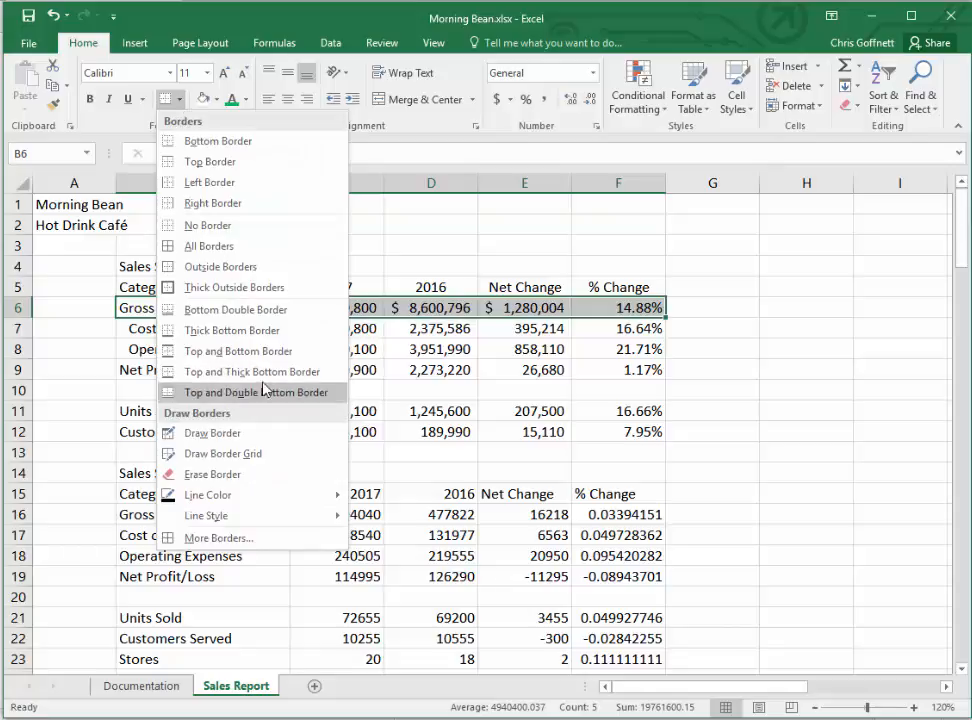
pyautogui.click(240, 145)
pyautogui.click(759, 481)
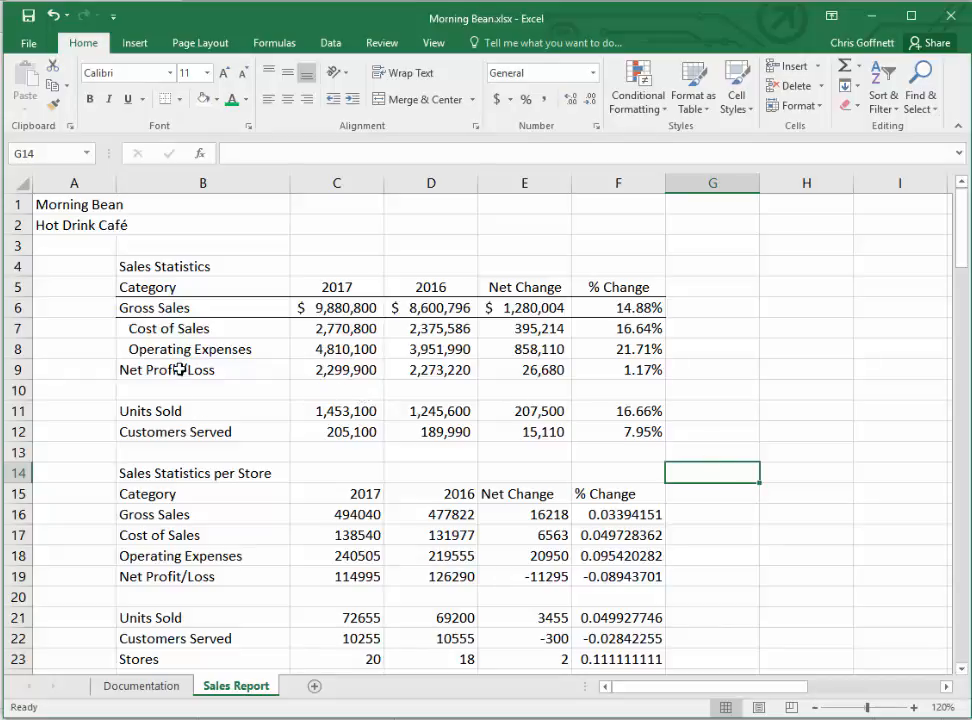
# - Add a bottom border to the Net Profit/Loss row B9:F9
pyautogui.moveTo(143, 369); pyautogui.dragTo(651, 369)
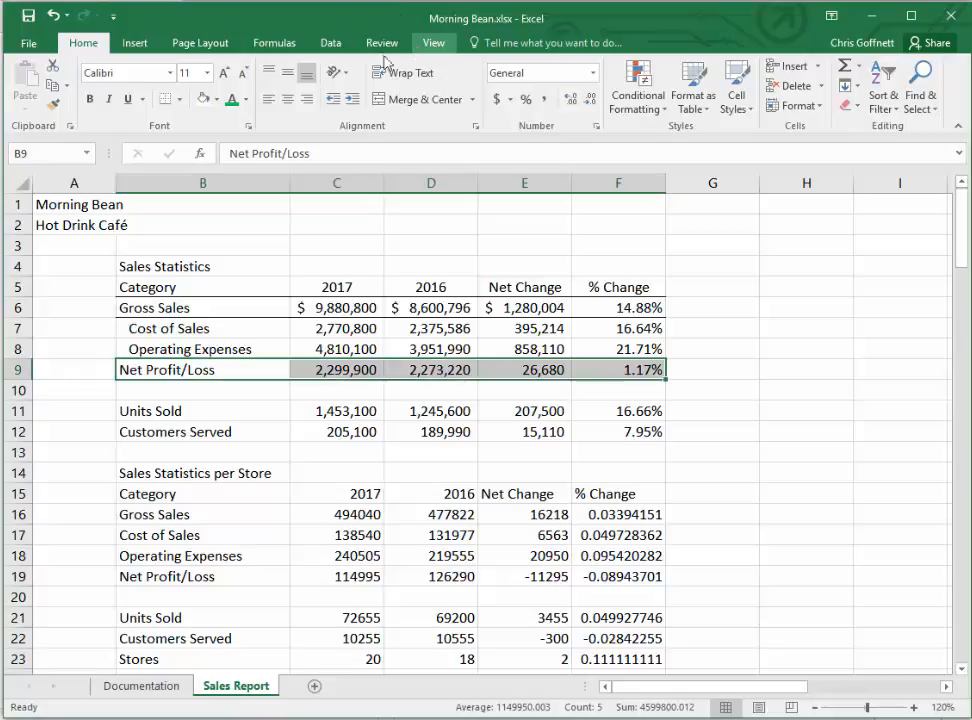
pyautogui.click(178, 99)
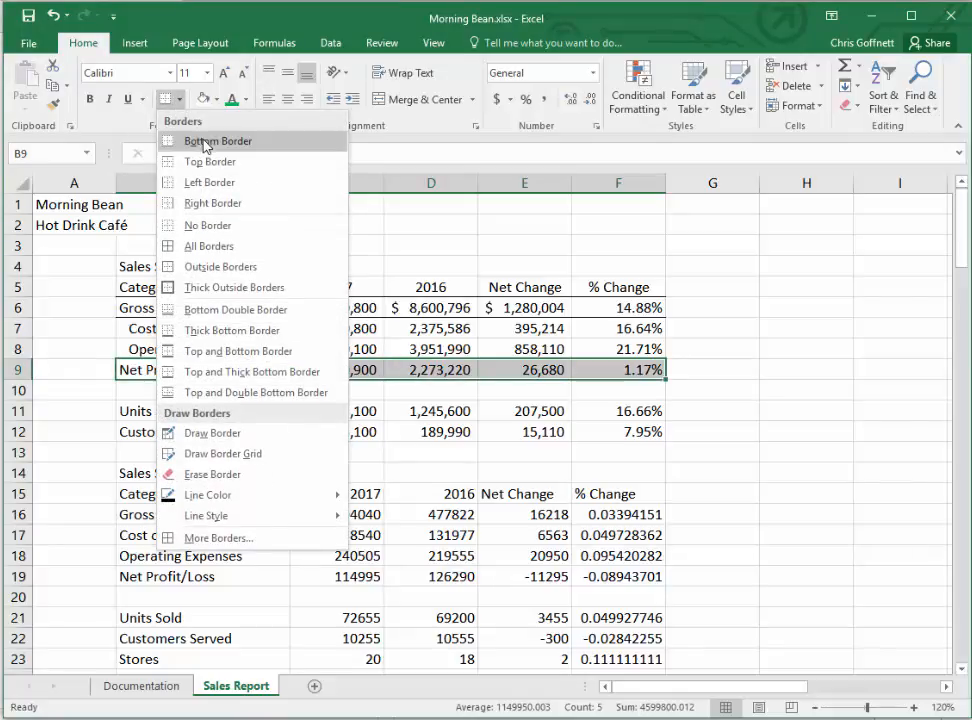
pyautogui.click(204, 143)
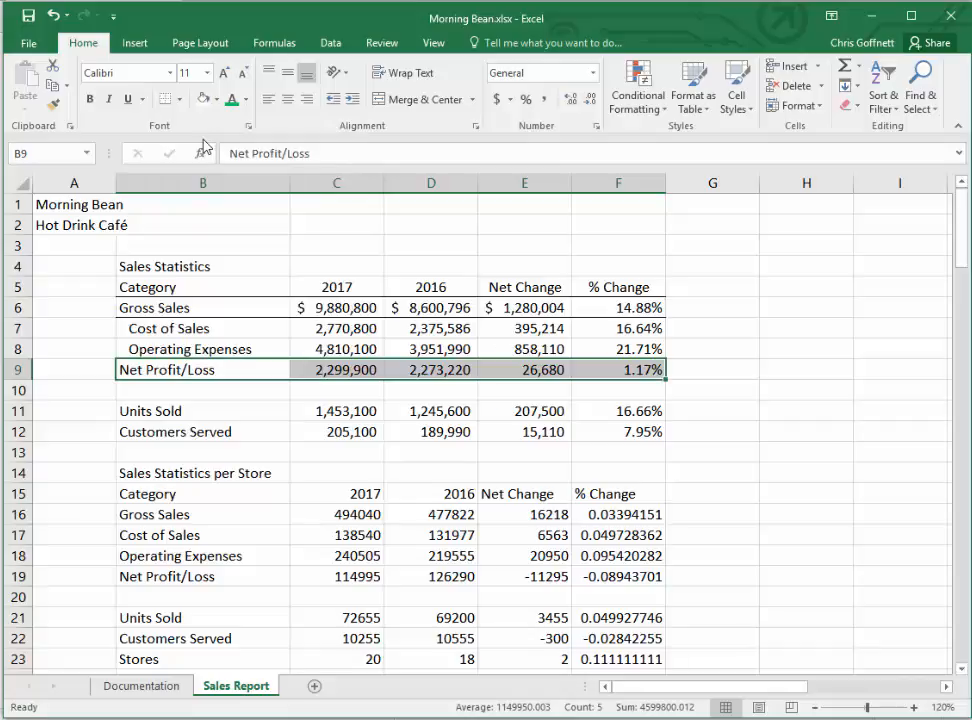
# - Apply a top and bottom border to the Units Sold and Customers Served rows, B11:F12
pyautogui.click(147, 432)
pyautogui.moveTo(156, 410); pyautogui.dragTo(642, 434)
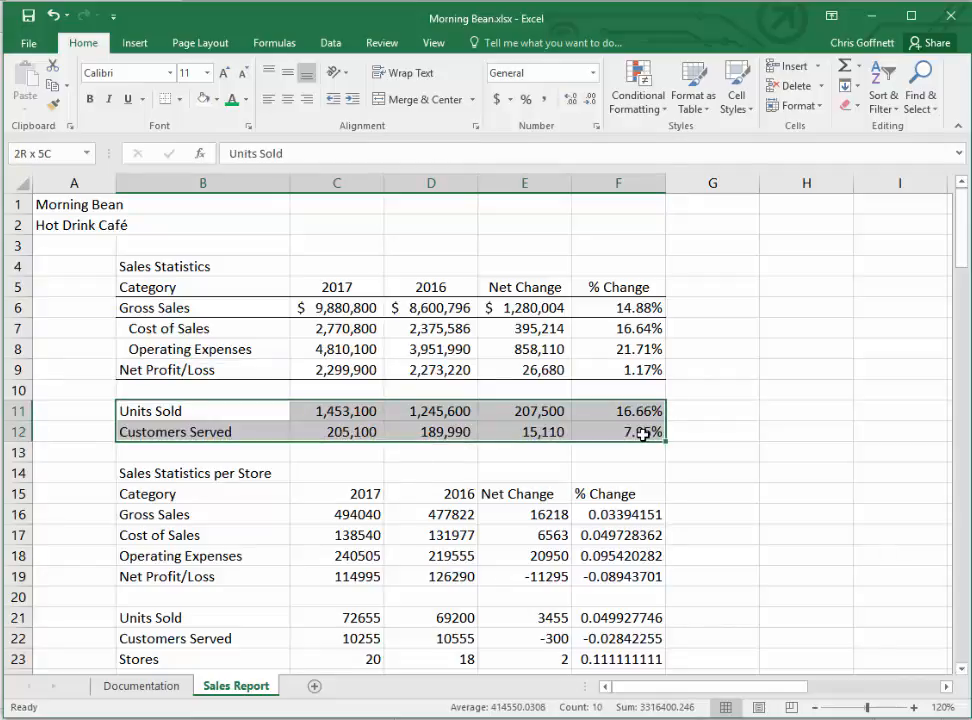
pyautogui.moveTo(642, 434); pyautogui.dragTo(644, 434)
pyautogui.click(181, 99)
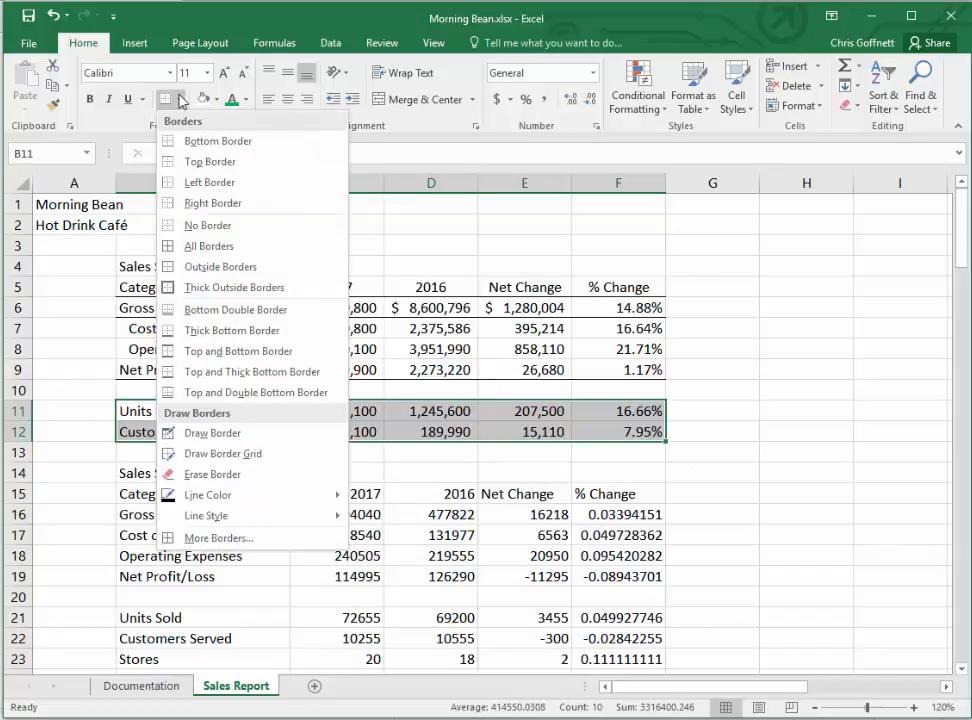
pyautogui.click(314, 351)
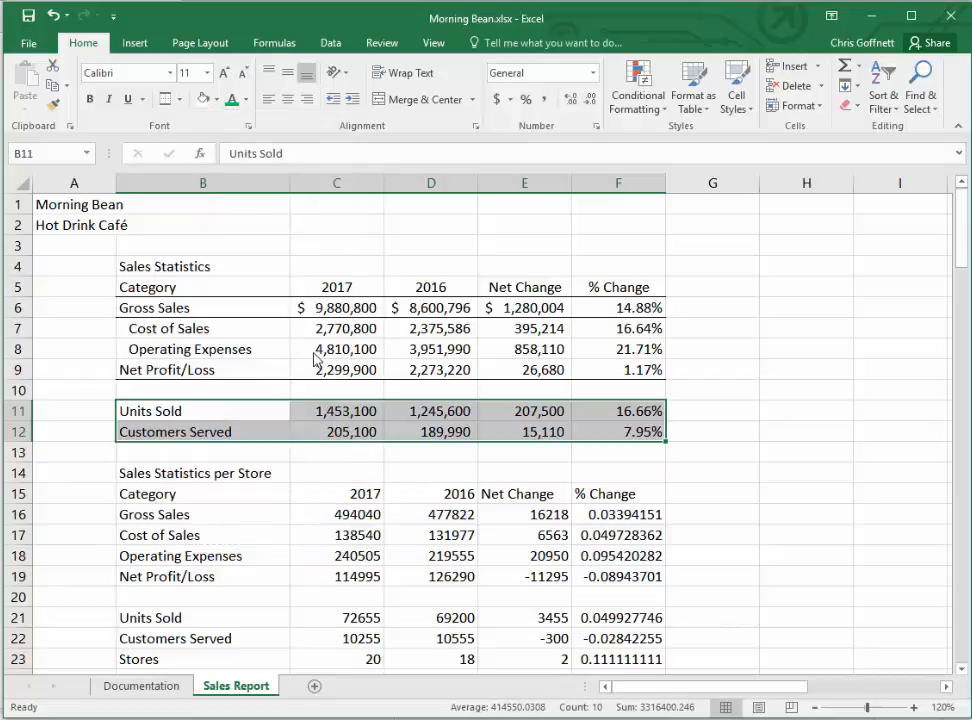
pyautogui.click(79, 247)
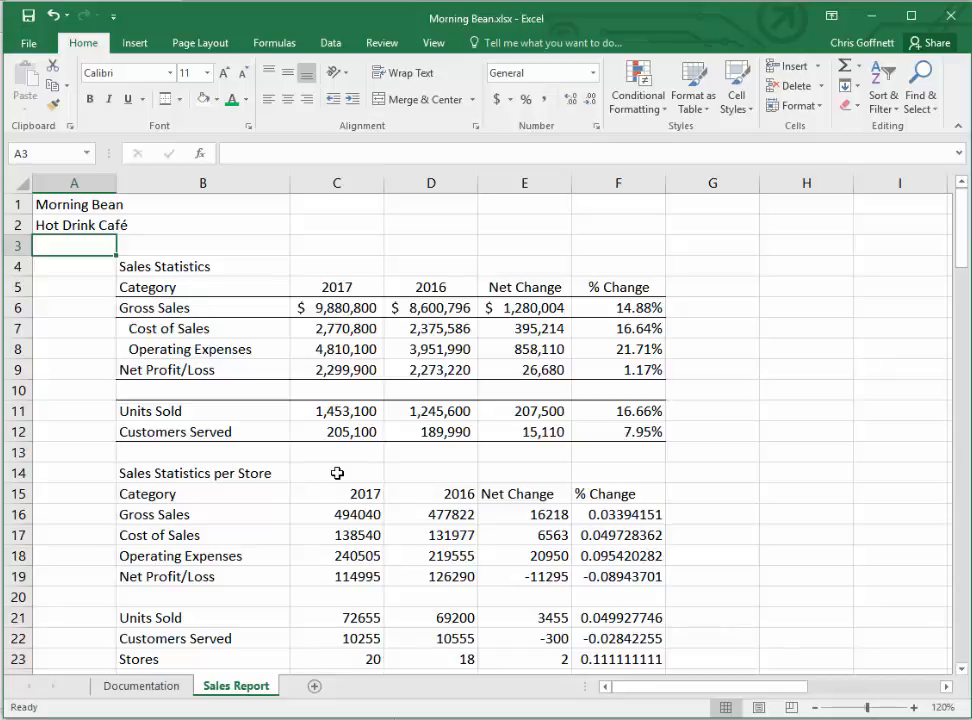
# - Apply the Comma style with no decimal places to the monthly sales values in C27:O47 and top-align them
pyautogui.click(52, 152)
pyautogui.write('C27:o47')
pyautogui.press('Return')
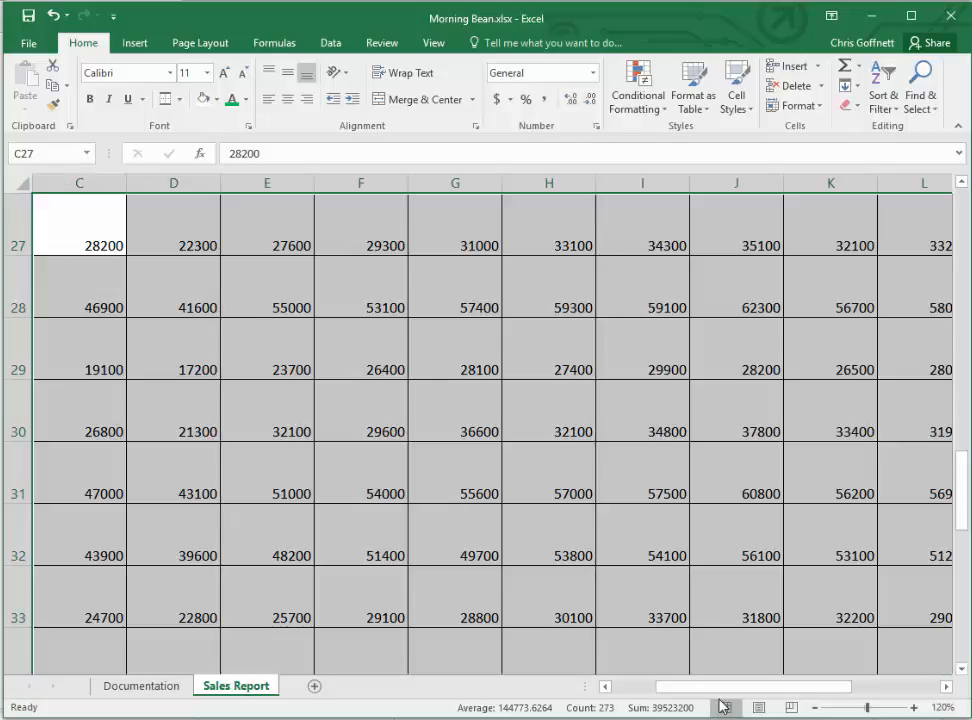
pyautogui.moveTo(728, 693); pyautogui.dragTo(707, 691)
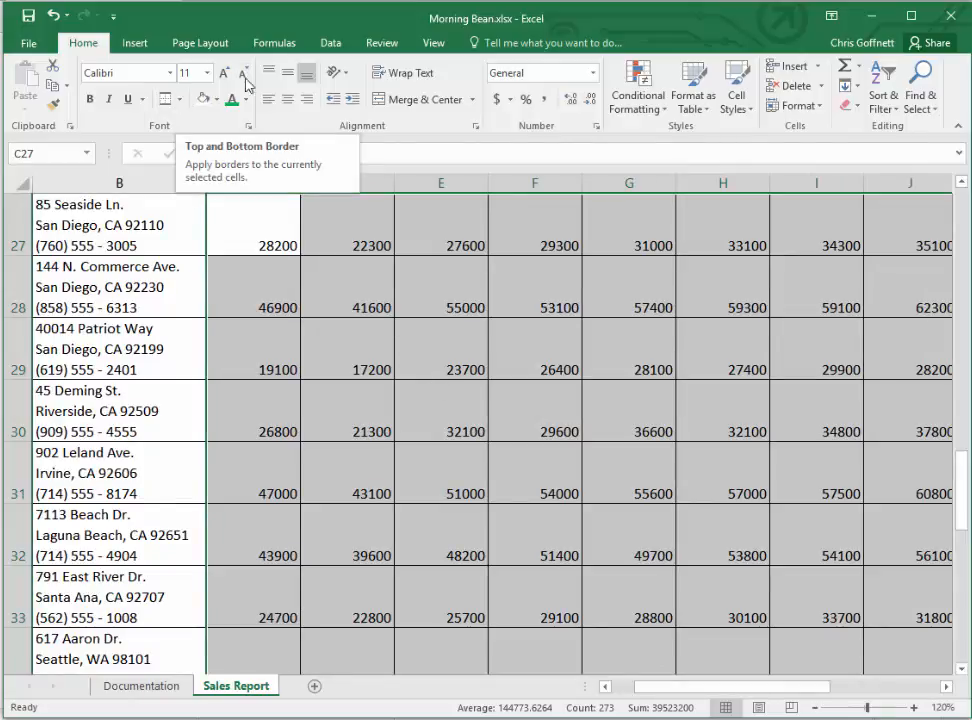
pyautogui.click(545, 100)
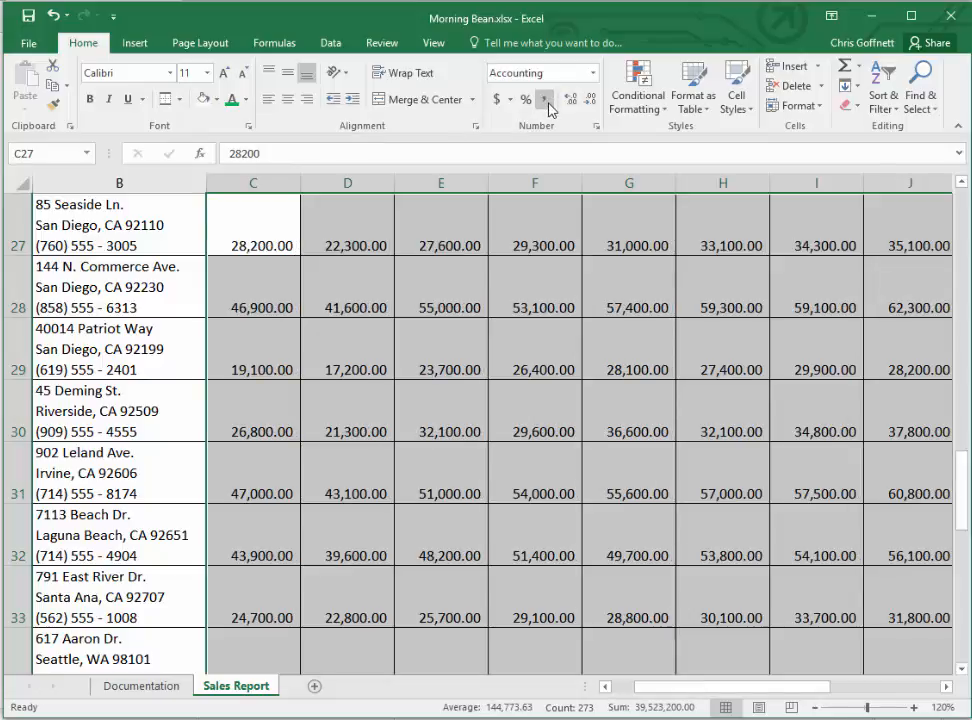
pyautogui.click(590, 100)
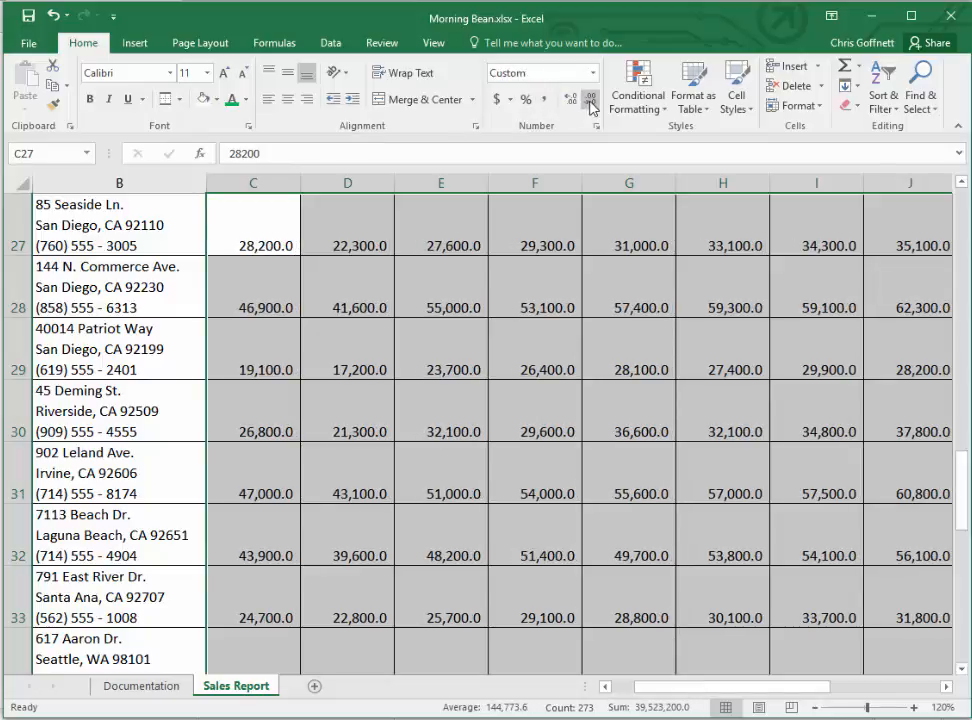
pyautogui.click(590, 100)
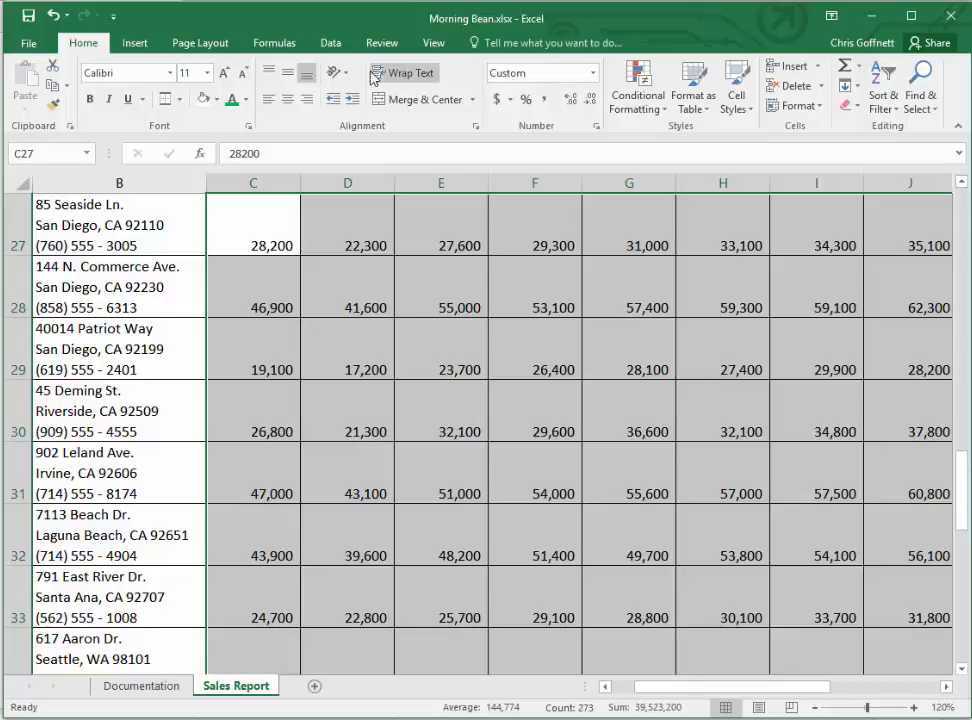
pyautogui.click(268, 75)
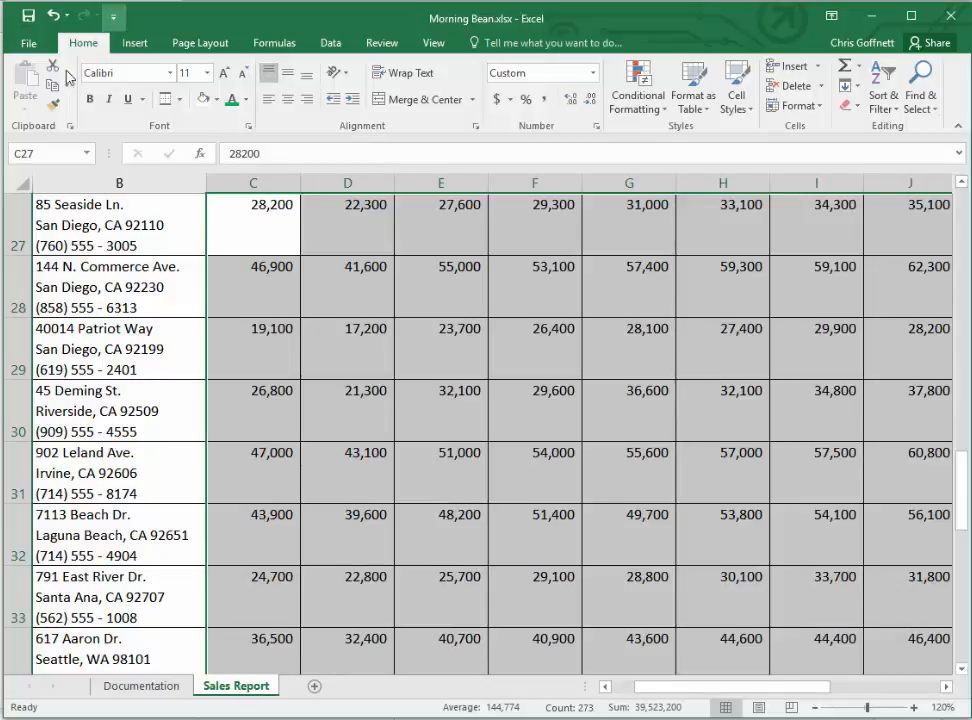
# - Center the month and total column headings in C26:O26
pyautogui.click(57, 152)
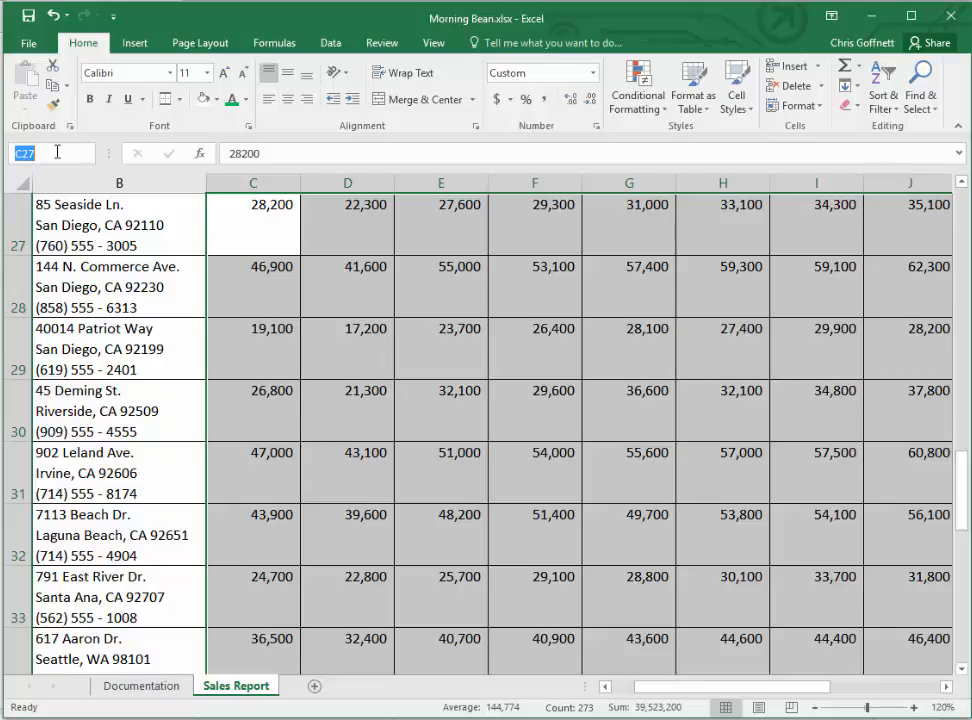
pyautogui.write('c26:o26')
pyautogui.press('Return')
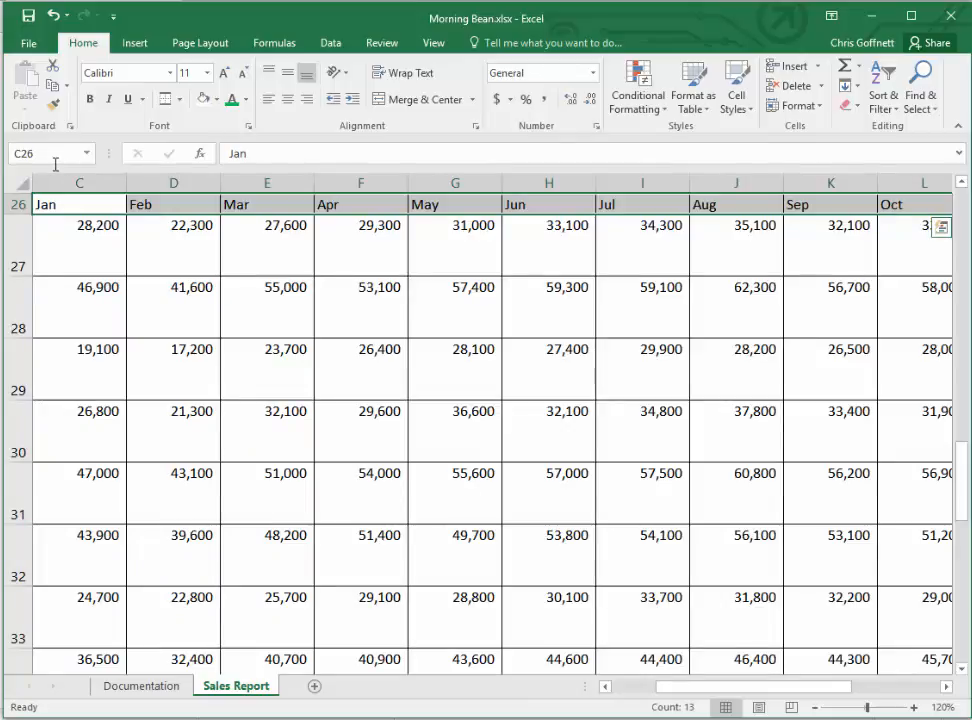
pyautogui.click(291, 100)
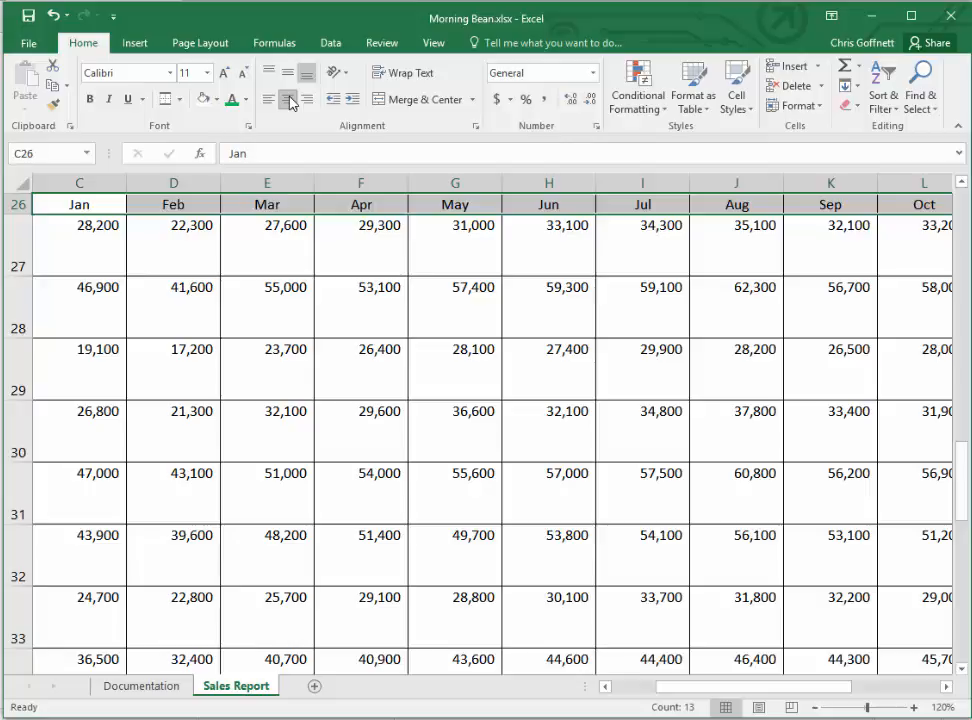
# - Format the store addresses in B27:B46 with font size 9, a one-level indent and top alignment
pyautogui.click(80, 154)
pyautogui.write('b27:b4')
pyautogui.press('Return')
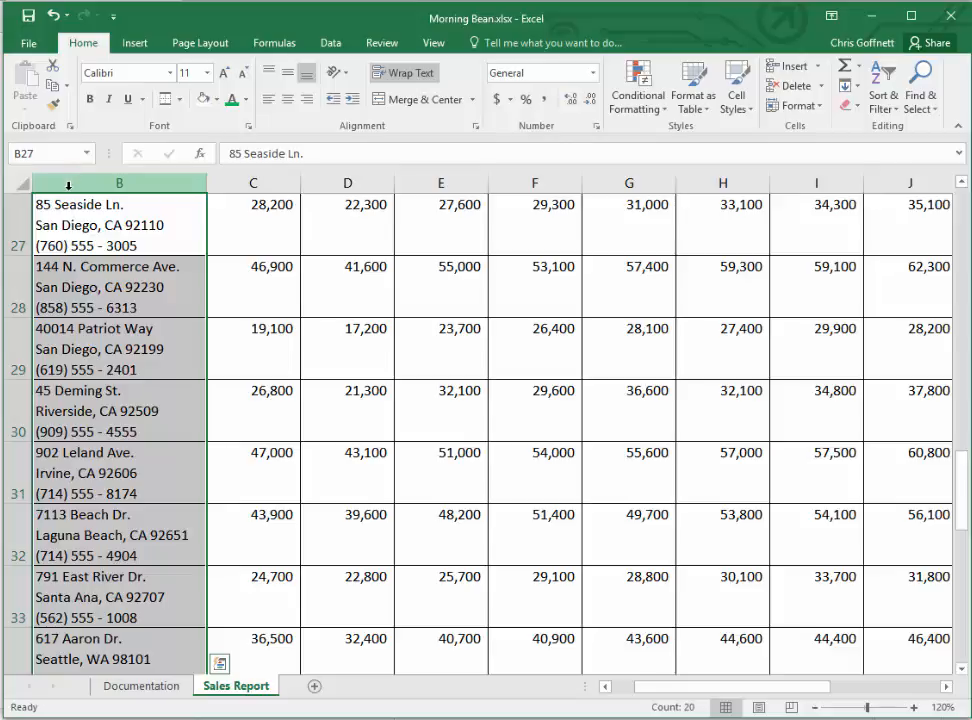
pyautogui.click(207, 73)
pyautogui.click(189, 109)
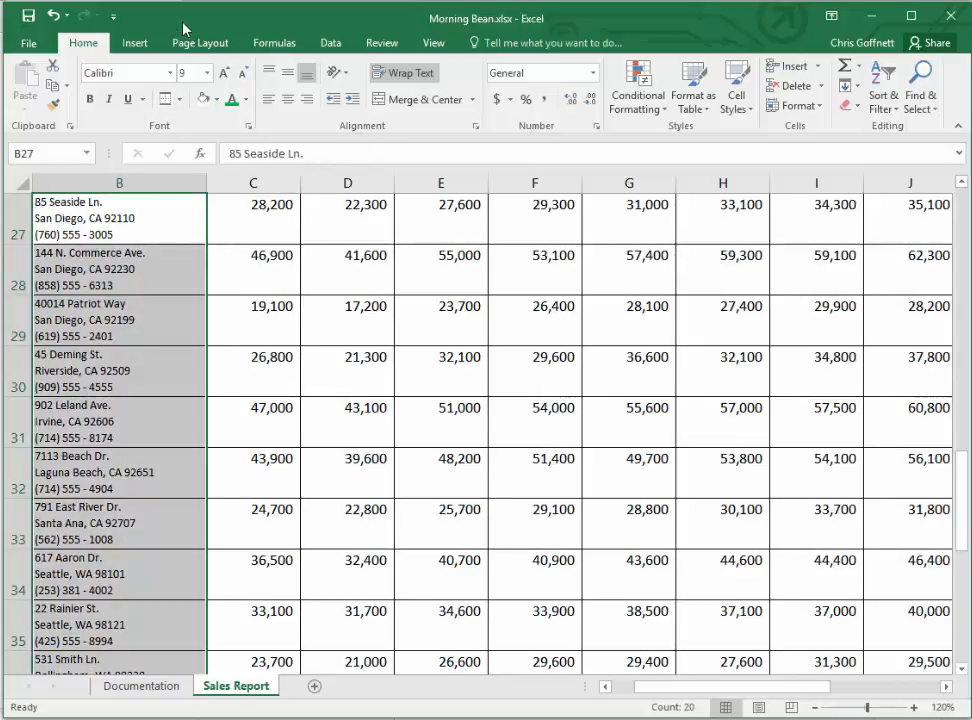
pyautogui.click(355, 104)
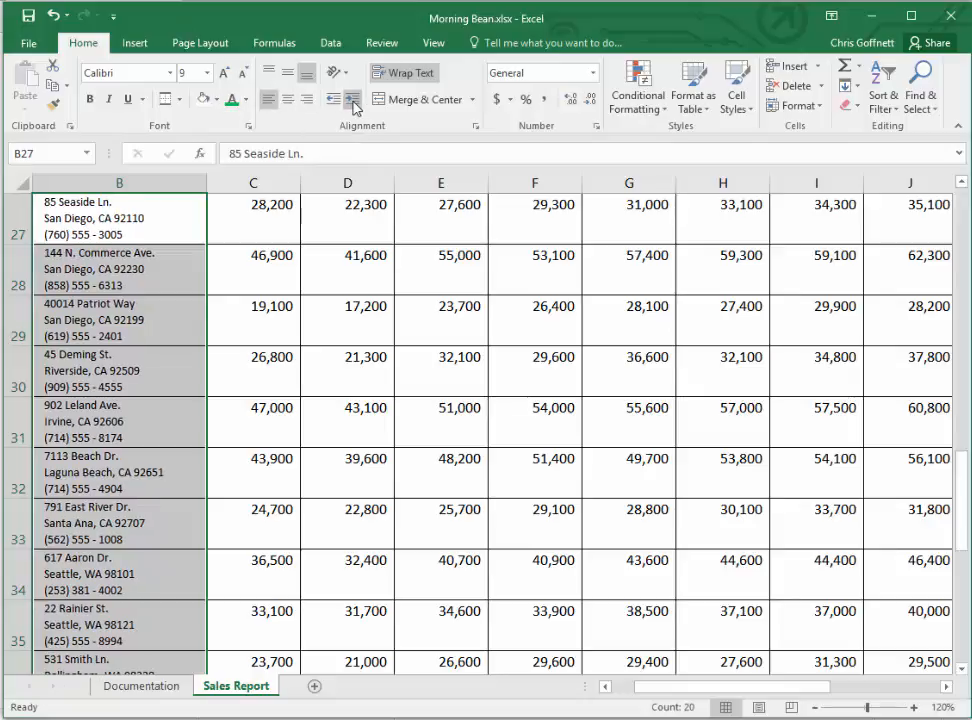
pyautogui.click(269, 74)
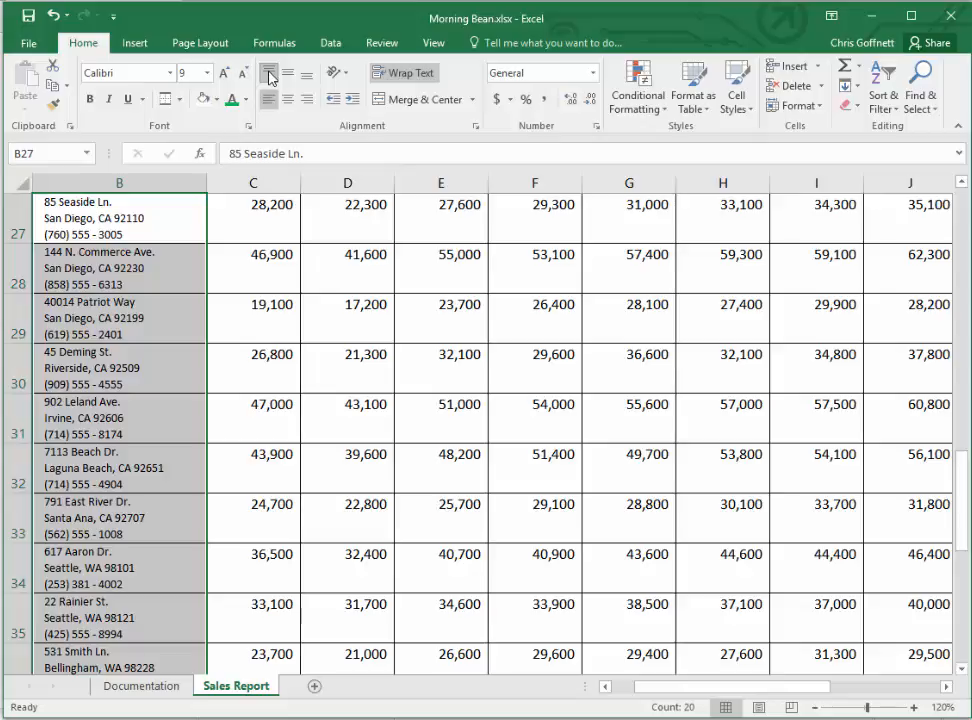
# - Apply All Borders to the TOTAL row B47:O47
pyautogui.click(40, 154)
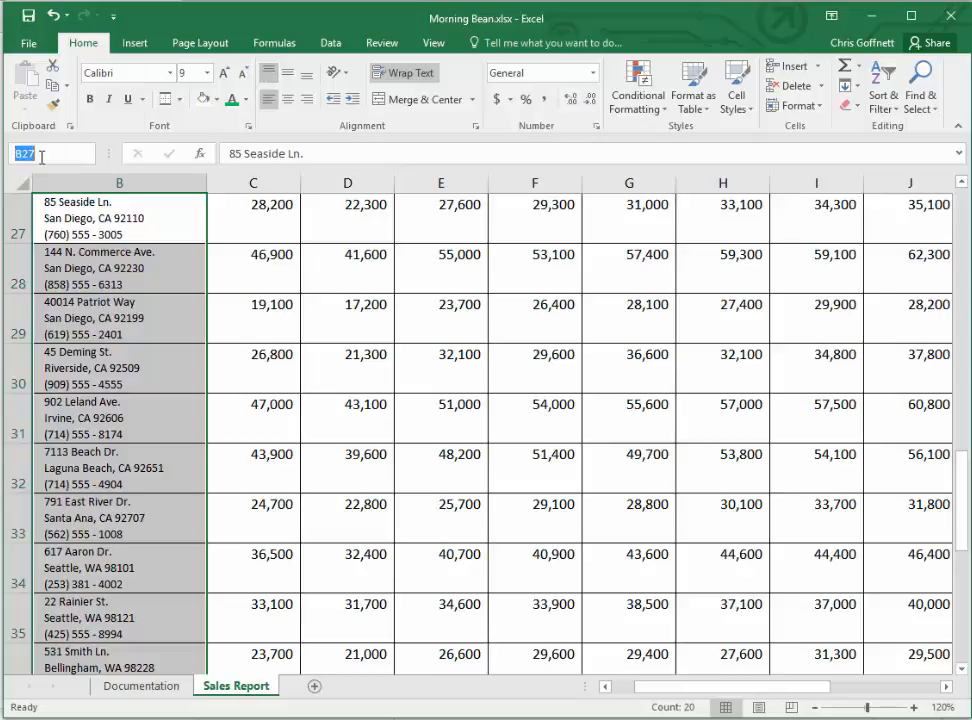
pyautogui.write('b')
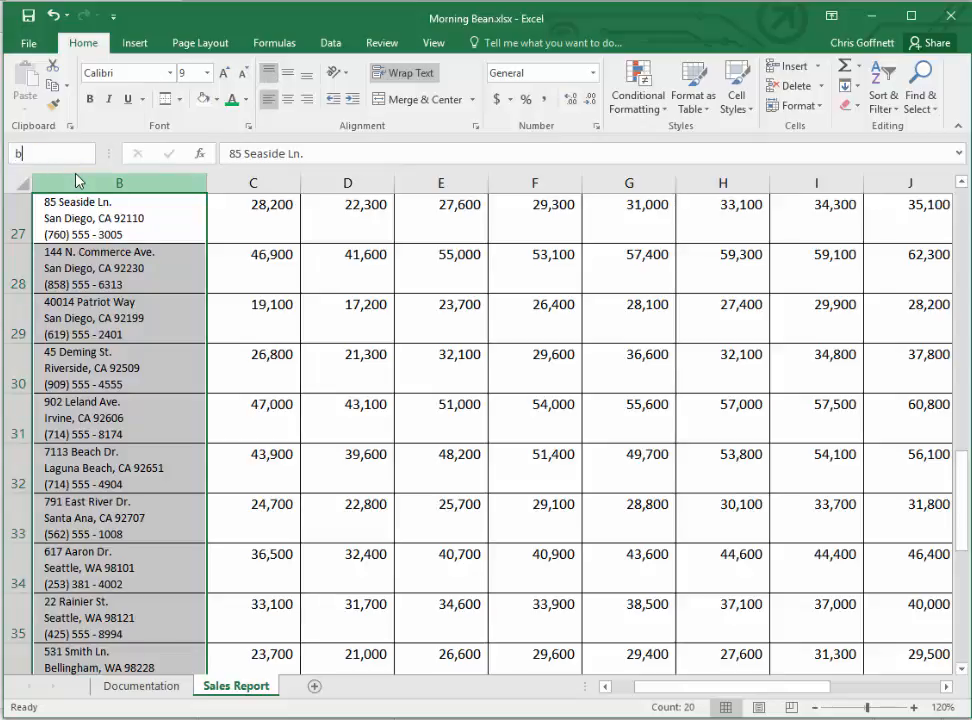
pyautogui.write('47:o47')
pyautogui.press('Return')
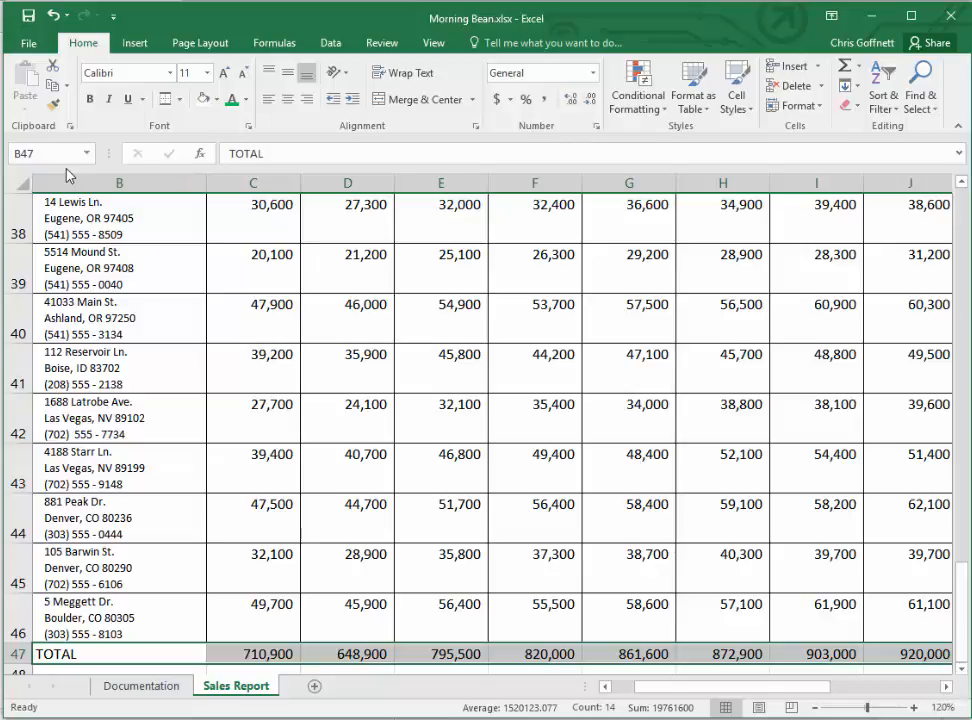
pyautogui.click(181, 99)
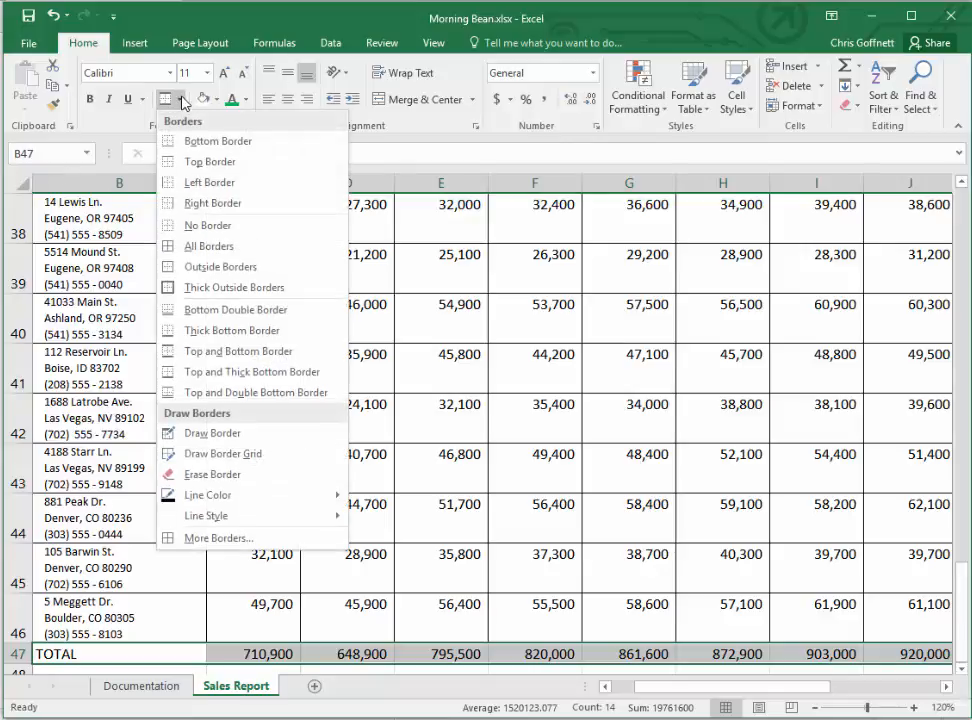
pyautogui.click(277, 249)
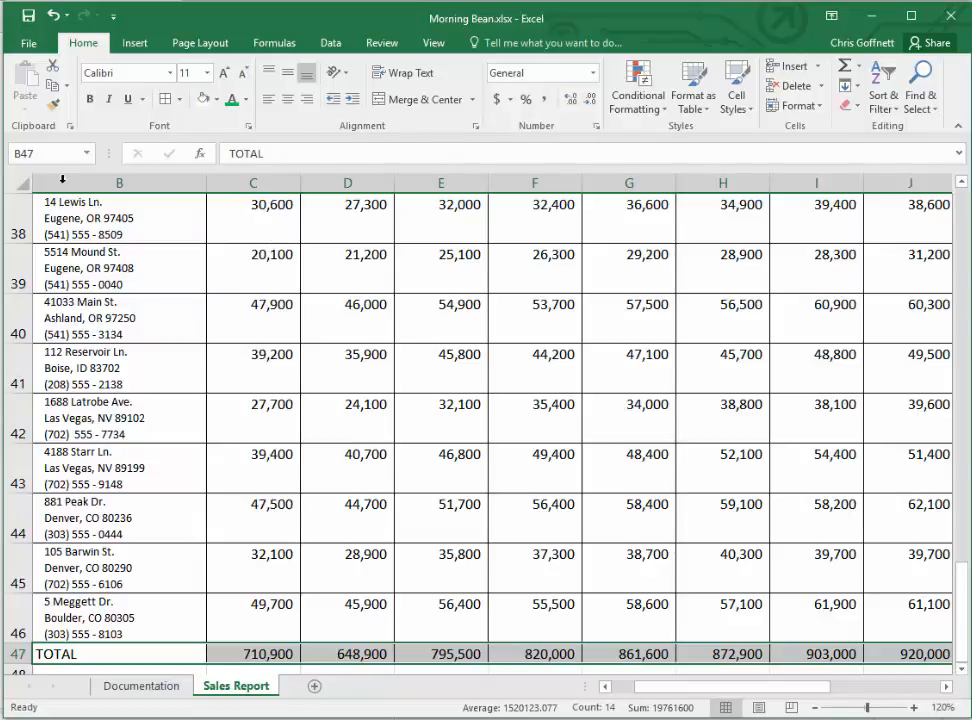
# - Apply All Borders to the TOTAL column cells O26:O46
pyautogui.click(32, 153)
pyautogui.write('o26:o46')
pyautogui.press('Return')
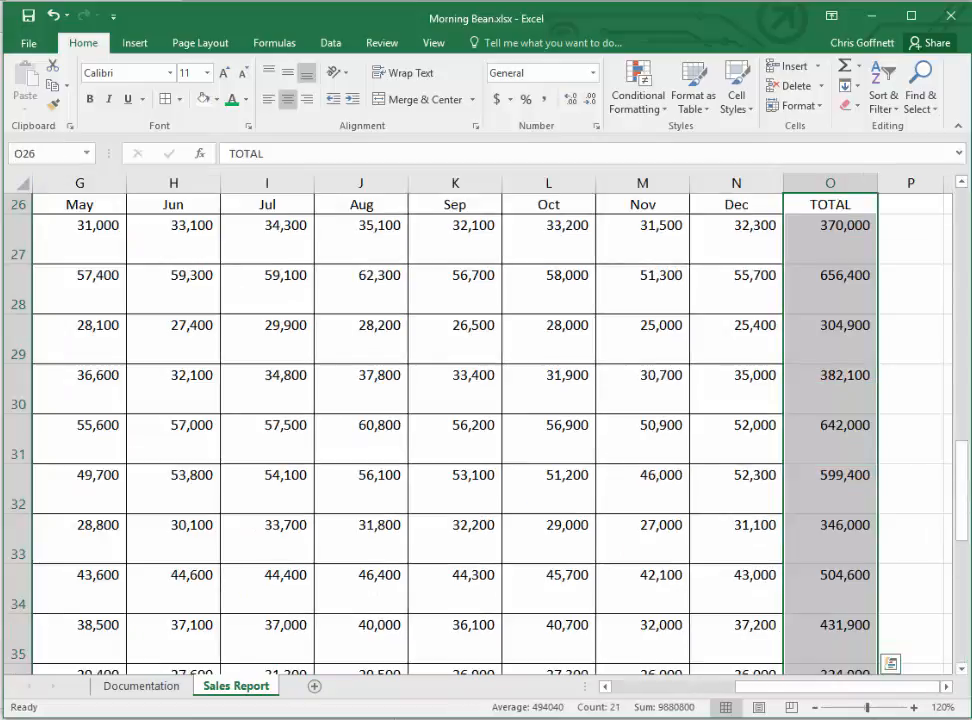
pyautogui.click(178, 99)
pyautogui.click(209, 246)
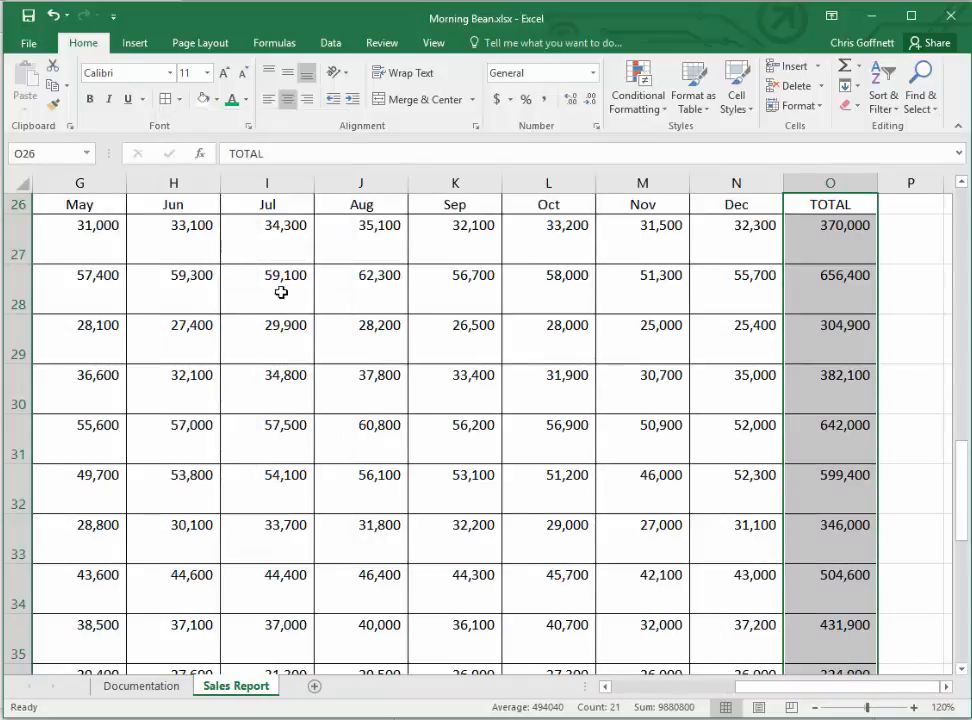
pyautogui.click(903, 441)
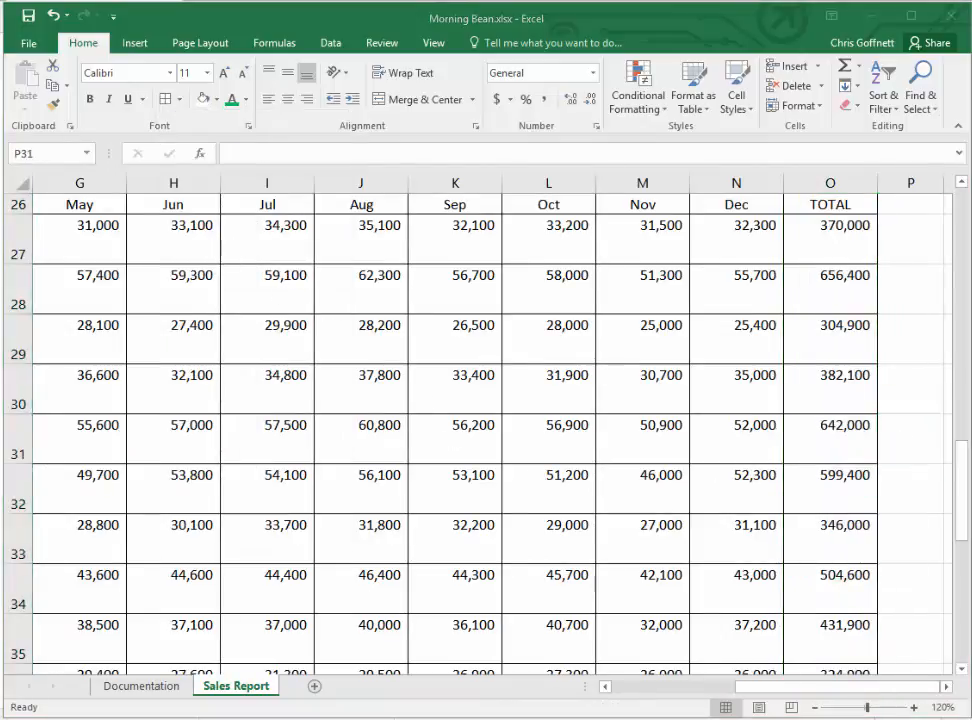
pyautogui.click(309, 25)
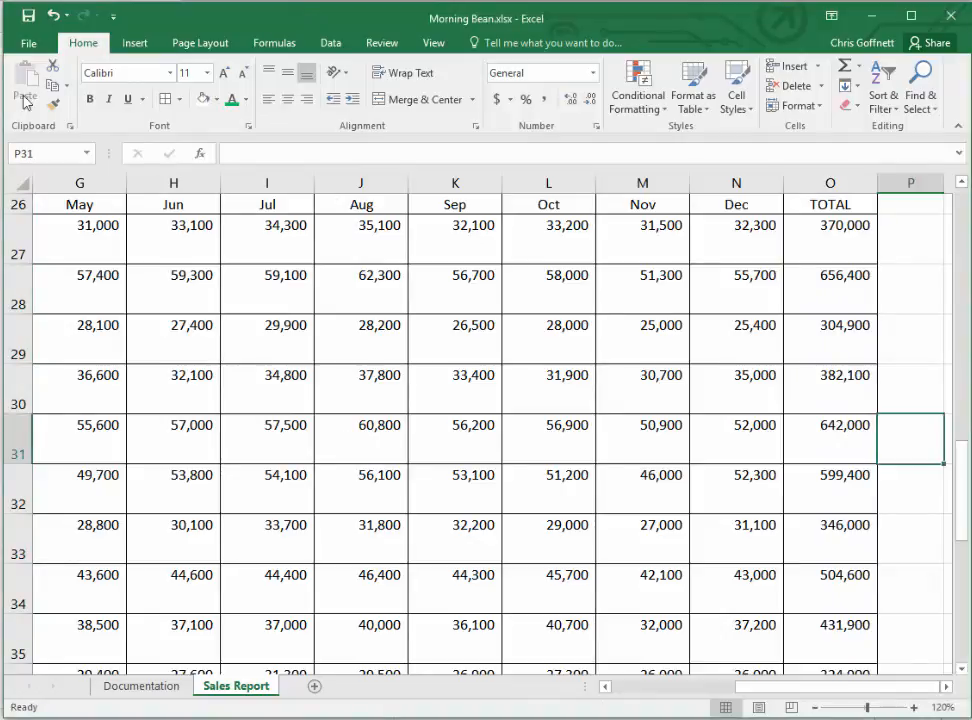
# - Merge and center the California state cells A27:A33
pyautogui.click(33, 155)
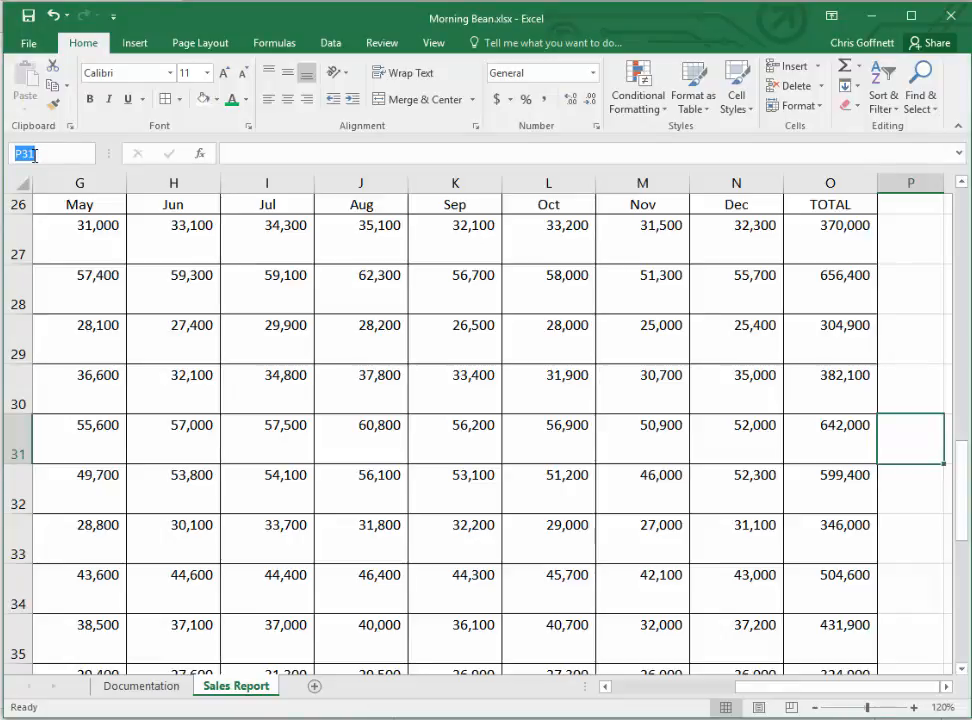
pyautogui.write('a27:a33')
pyautogui.press('Return')
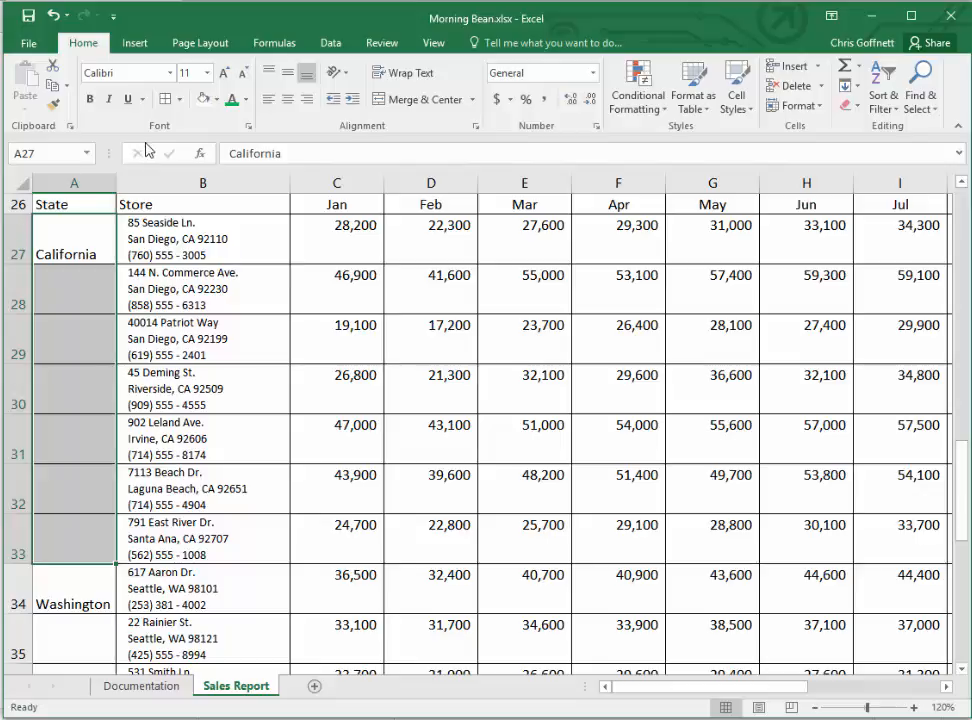
pyautogui.click(418, 100)
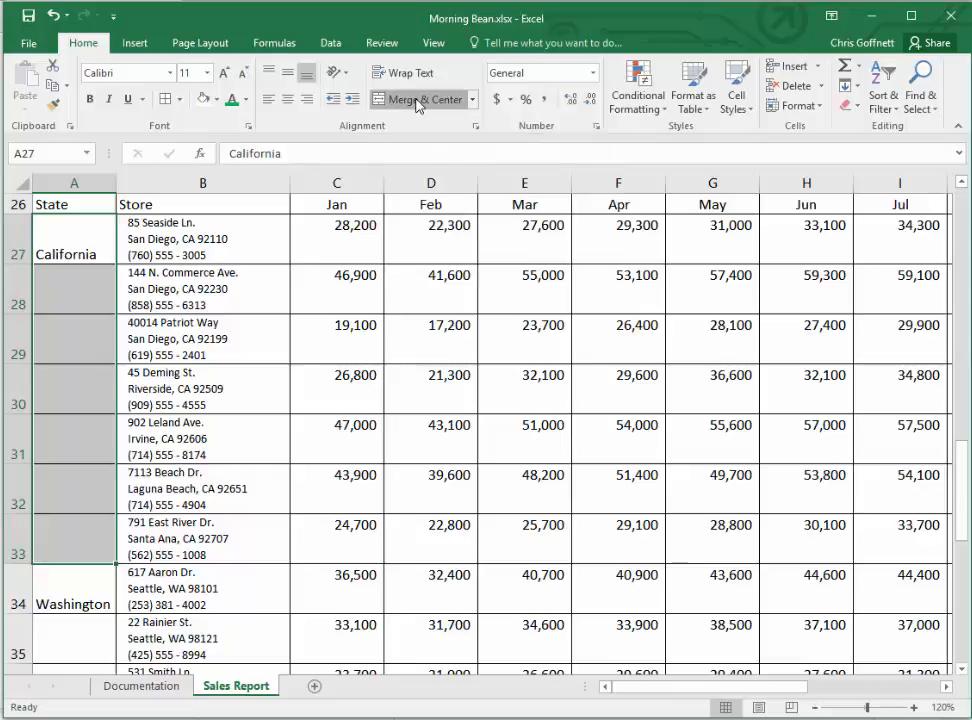
# - Merge and center the Washington state cells A34:A36
pyautogui.click(57, 153)
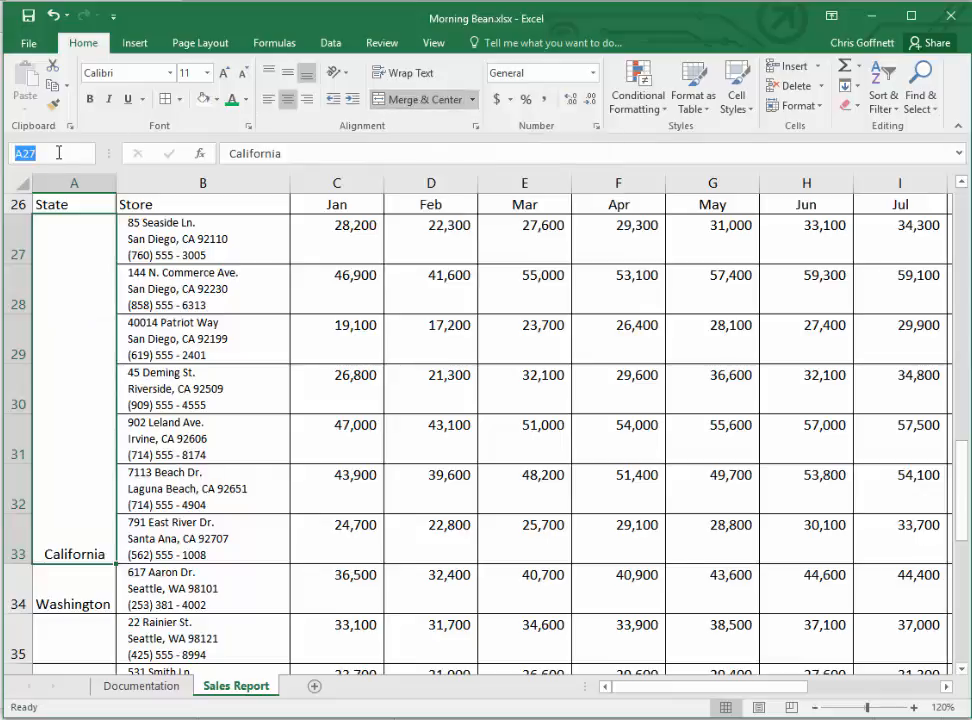
pyautogui.write('a34:a36')
pyautogui.press('Return')
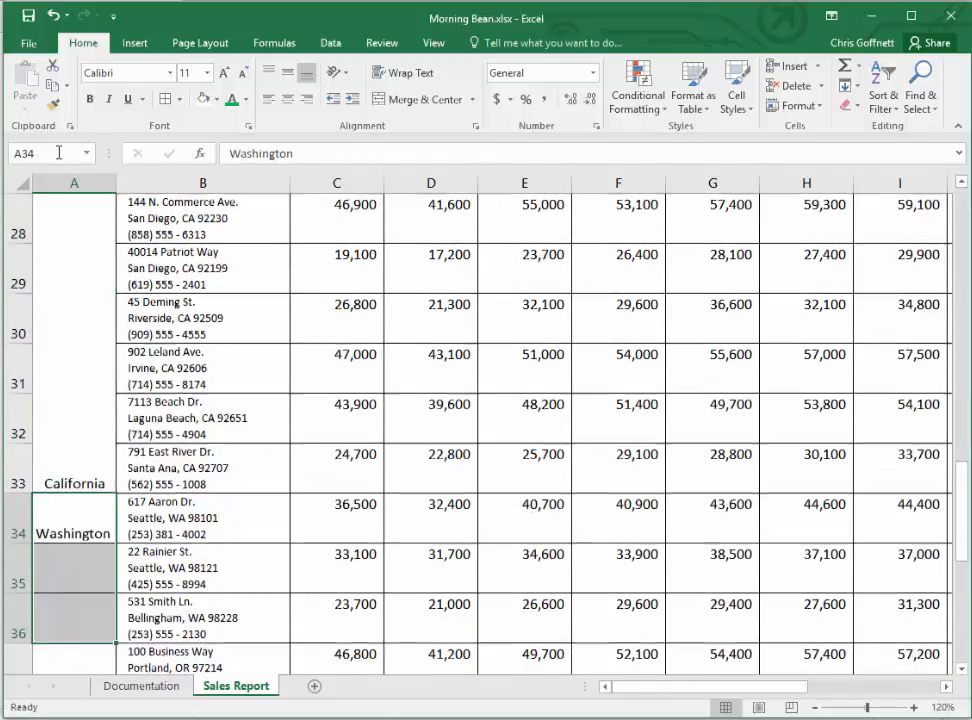
pyautogui.click(422, 100)
# - Merge and center the Oregon state cells A37:A40
pyautogui.scroll(-2, 422, 104)
pyautogui.scroll(3, 370, 158)
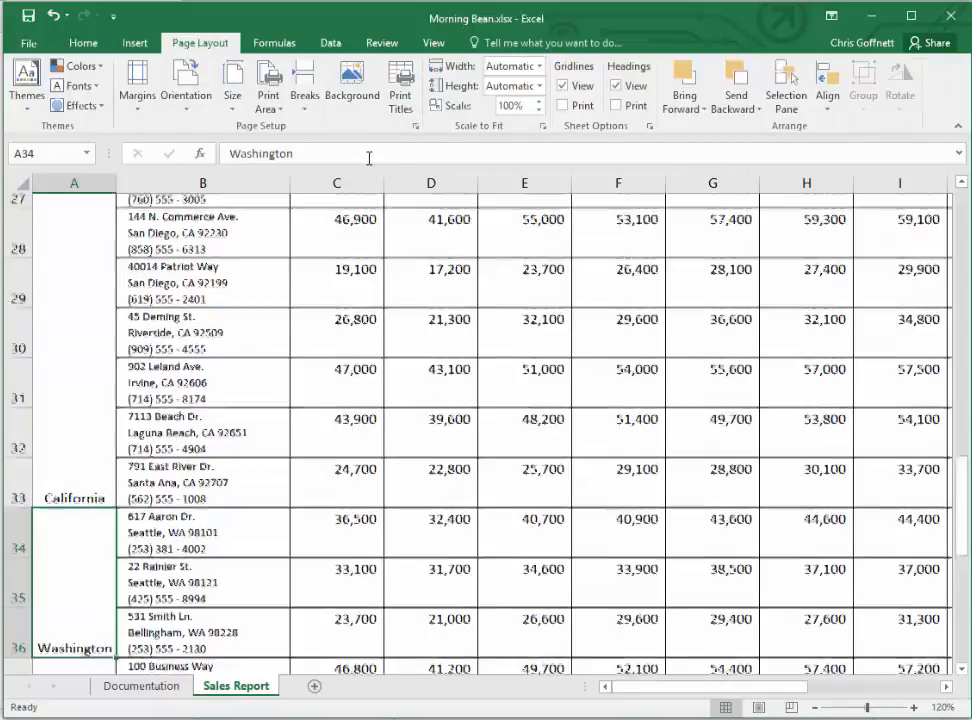
pyautogui.click(86, 44)
pyautogui.scroll(-6, 219, 202)
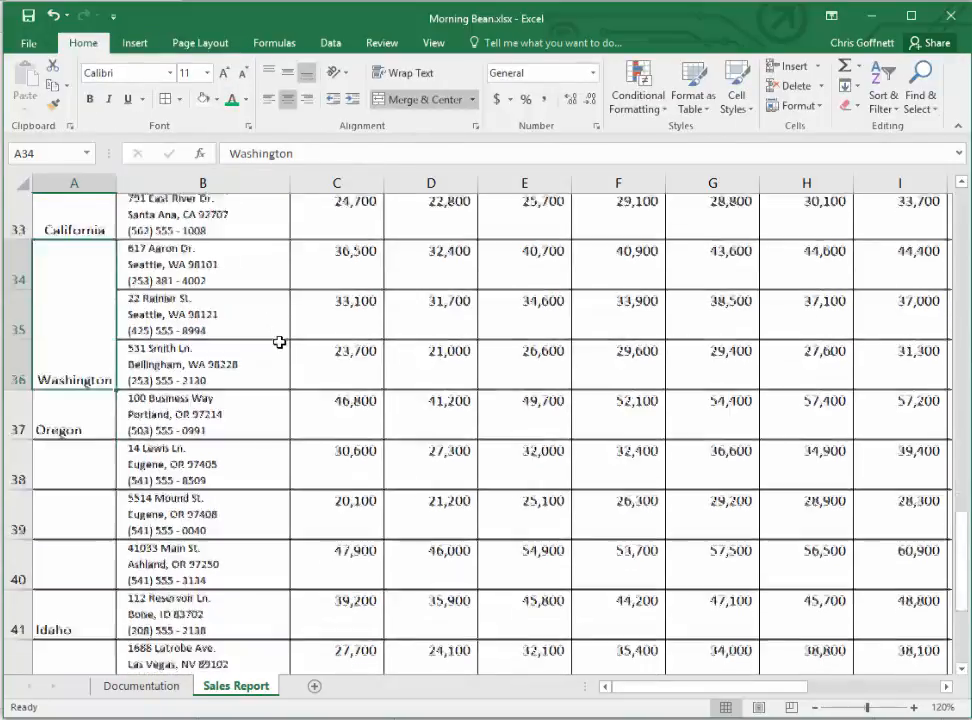
pyautogui.scroll(1, 134, 282)
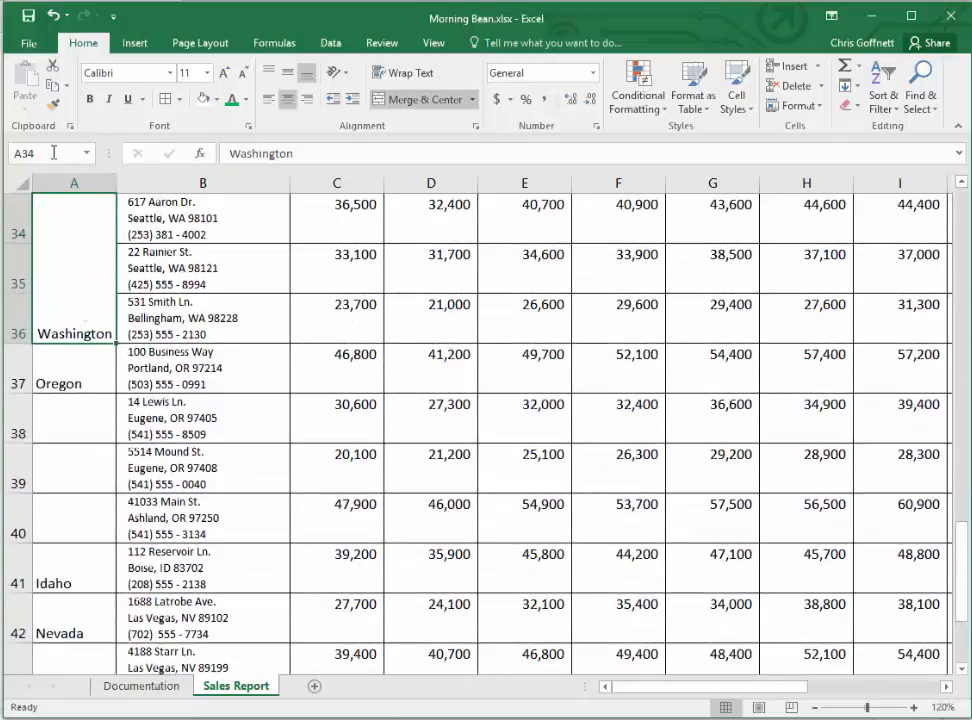
pyautogui.moveTo(78, 371); pyautogui.dragTo(78, 510)
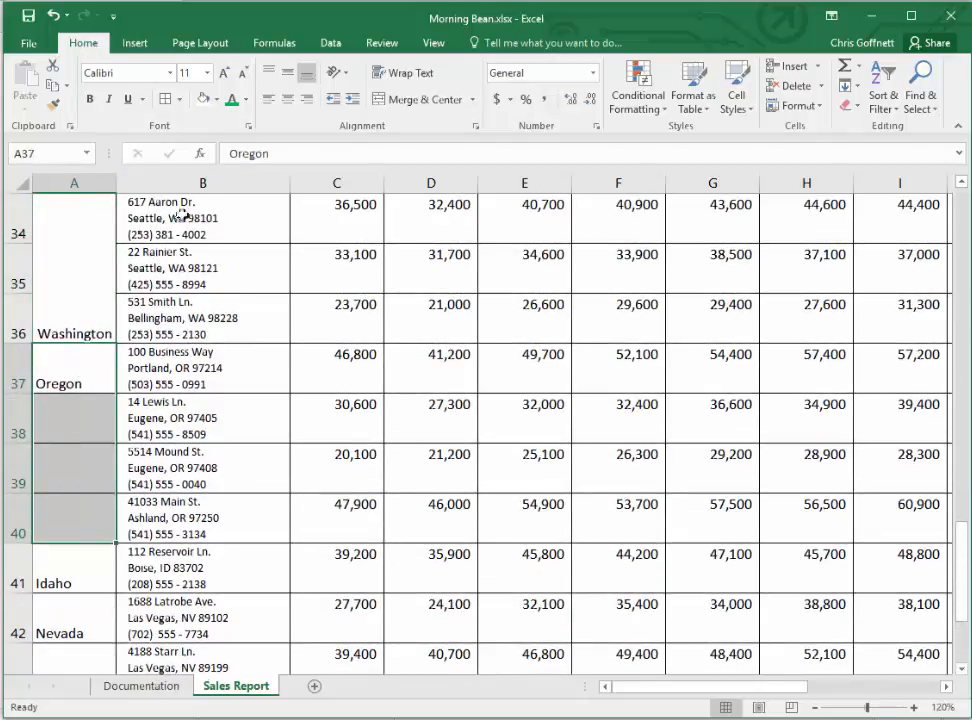
pyautogui.click(386, 105)
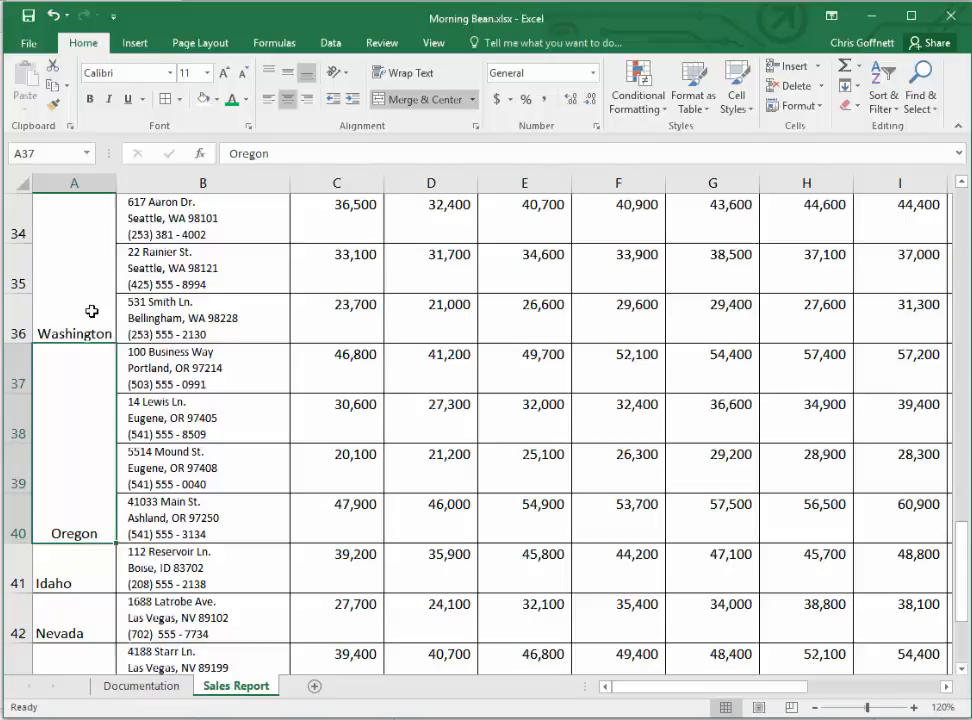
# - Center the Idaho state name horizontally in A41
pyautogui.scroll(-2, 256, 330)
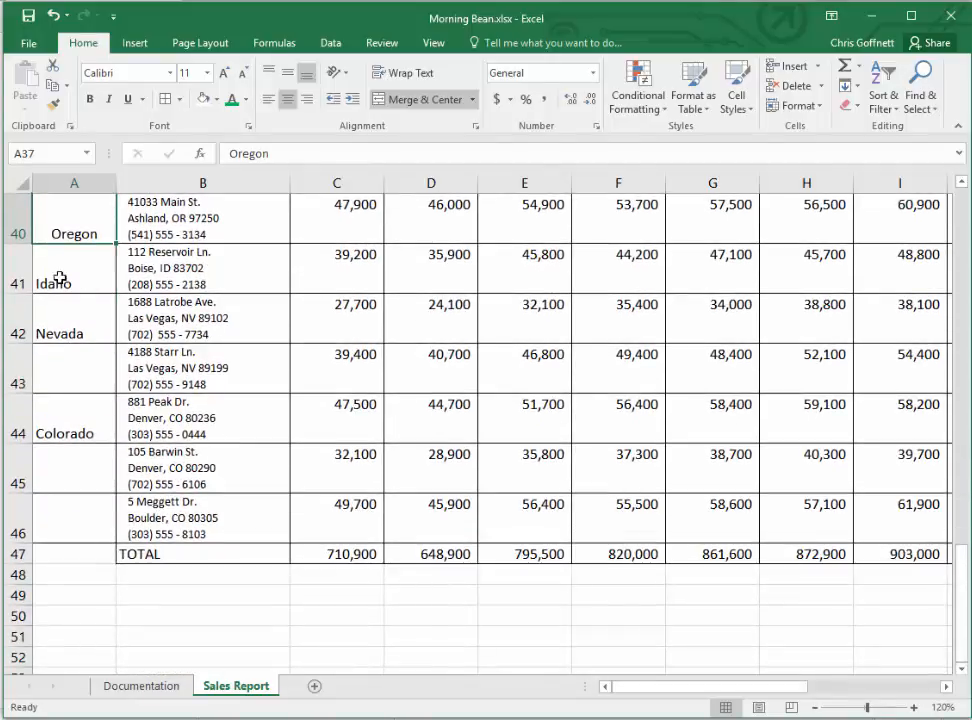
pyautogui.click(60, 278)
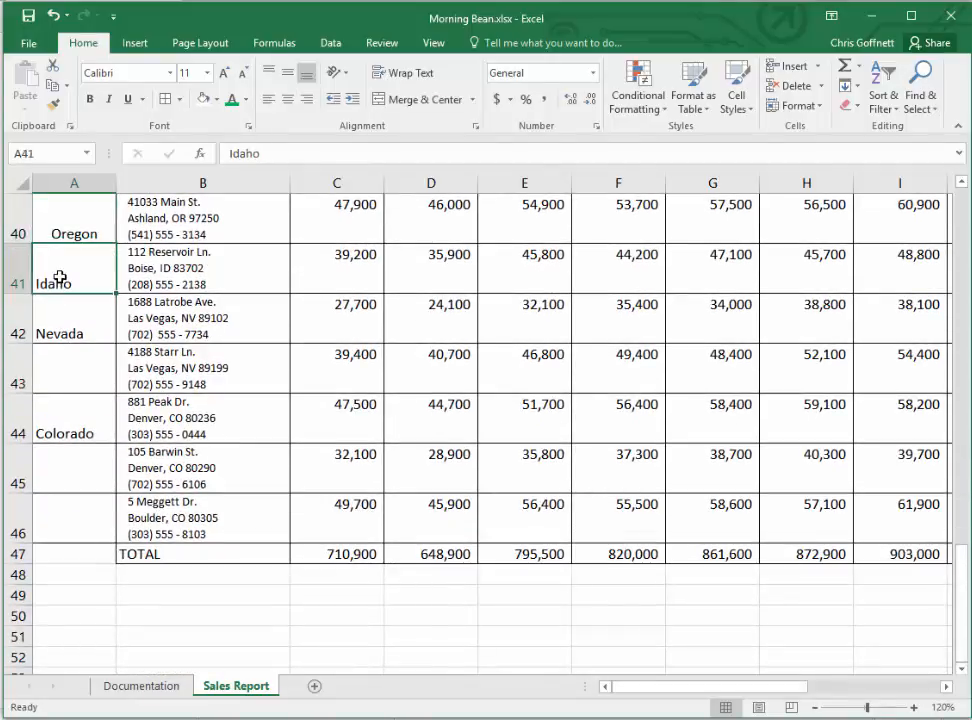
pyautogui.click(287, 99)
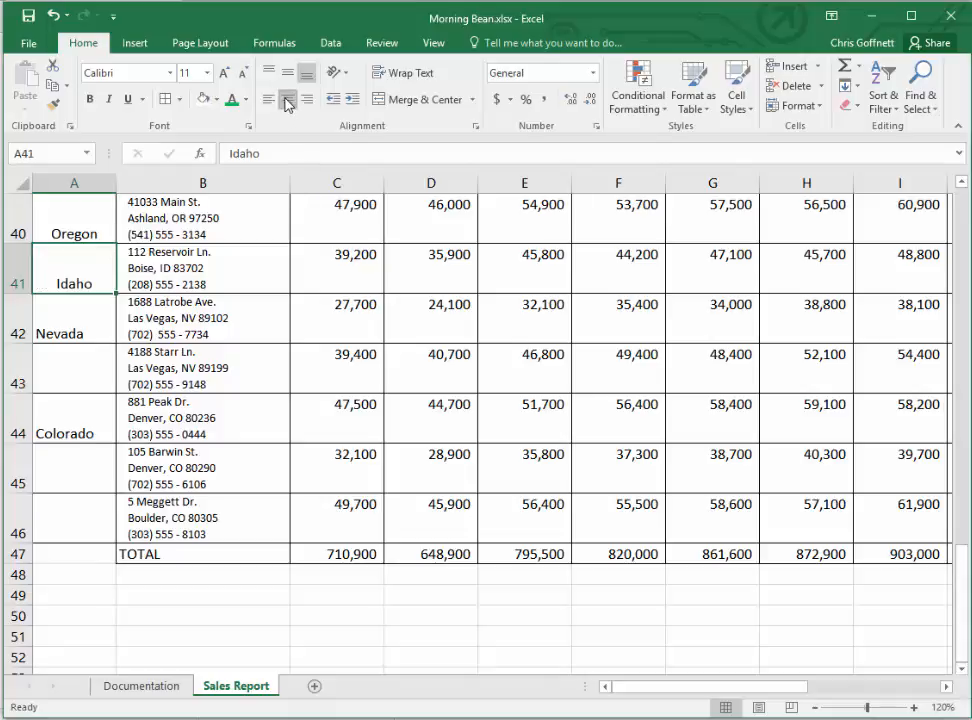
# - Merge and center the Nevada cells A42:A43 and the Colorado cells A44:A46 as two separate merged cells
pyautogui.moveTo(93, 330); pyautogui.dragTo(76, 364)
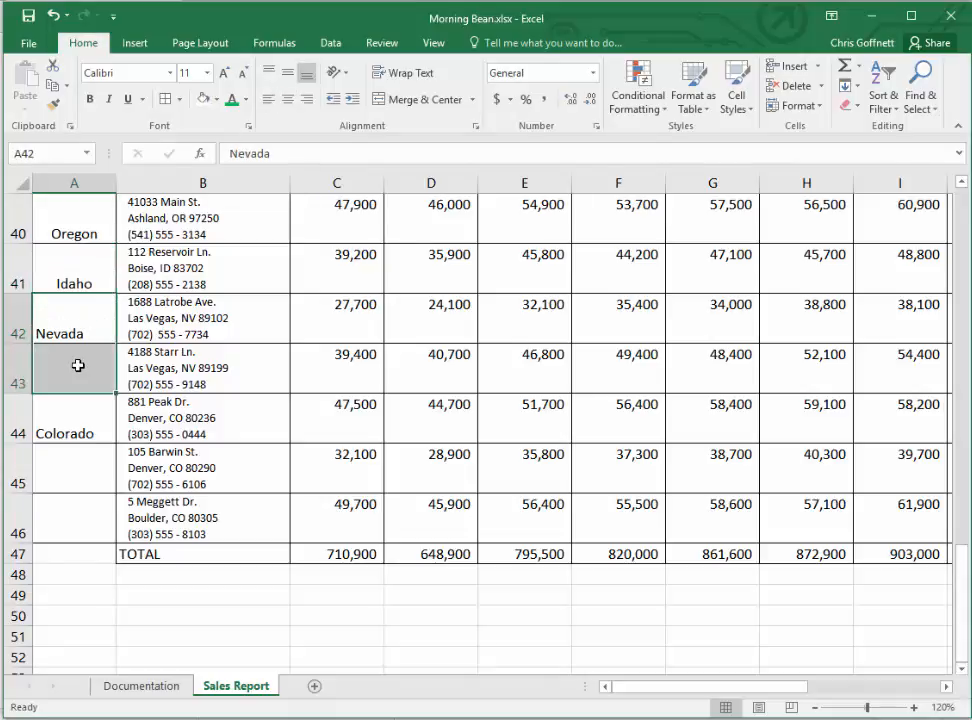
pyautogui.click(418, 99)
pyautogui.click(81, 410)
pyautogui.moveTo(81, 410); pyautogui.dragTo(74, 499)
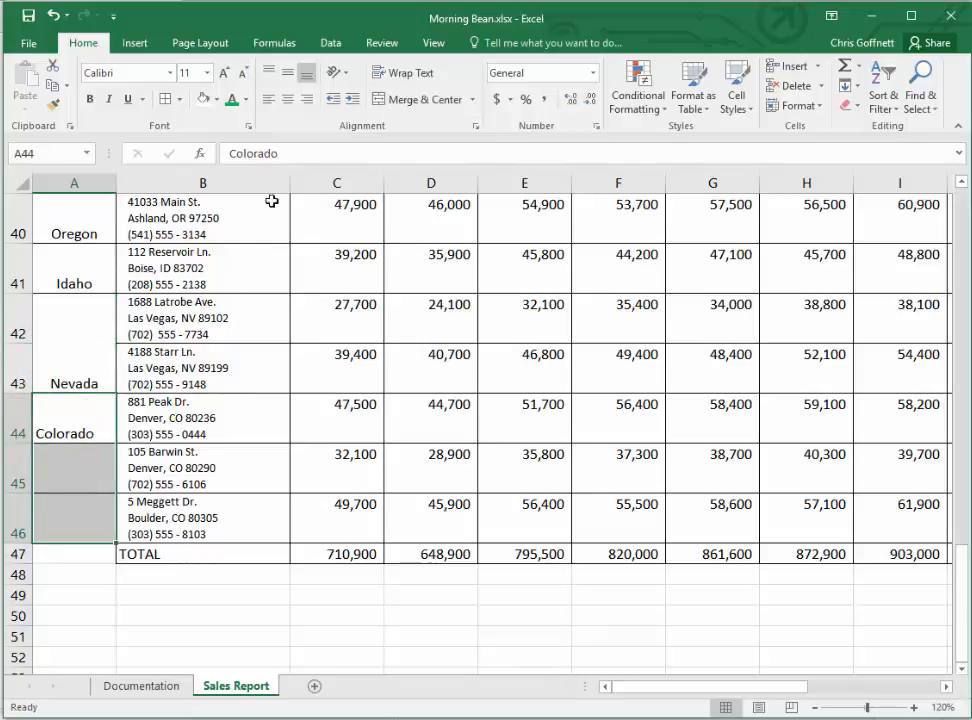
pyautogui.click(386, 101)
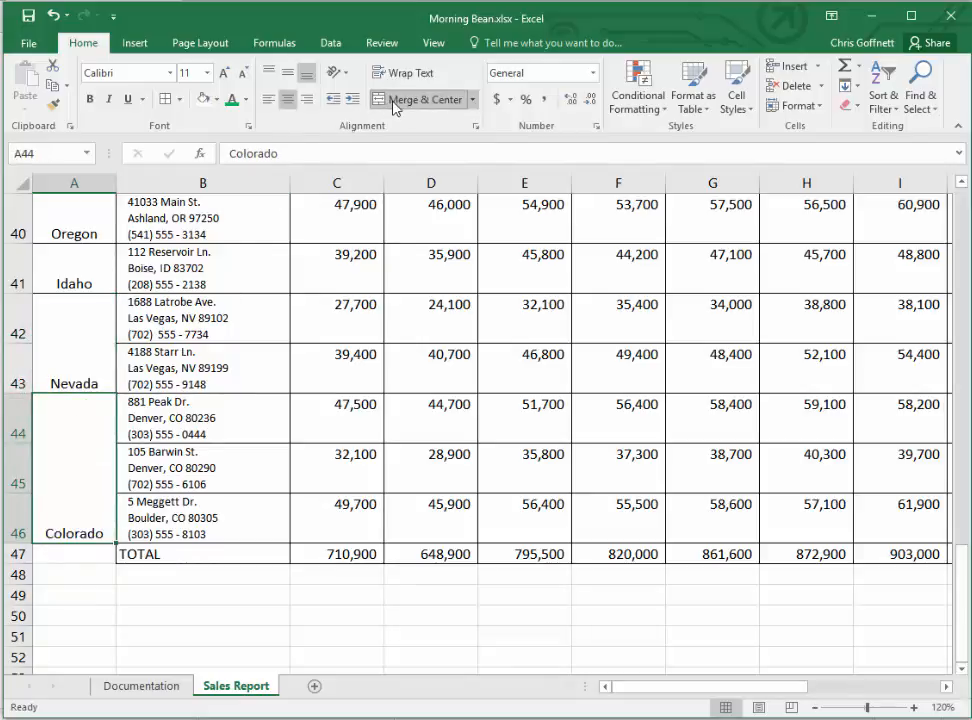
pyautogui.click(512, 592)
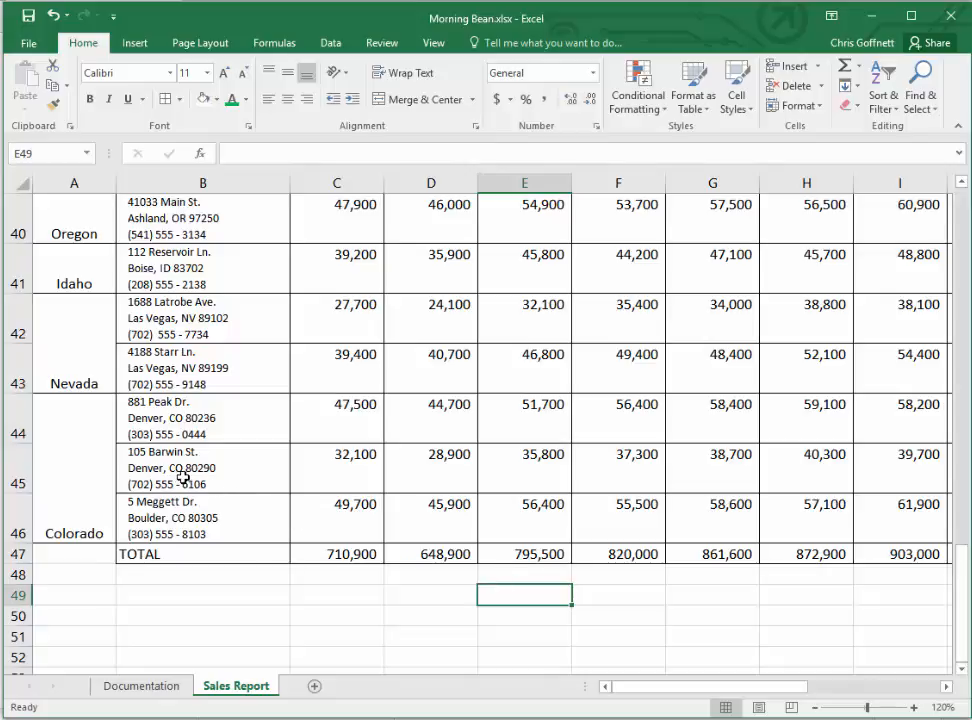
# - Rotate the California text up in the merged cell A27 and middle-align it vertically
pyautogui.scroll(9, 92, 456)
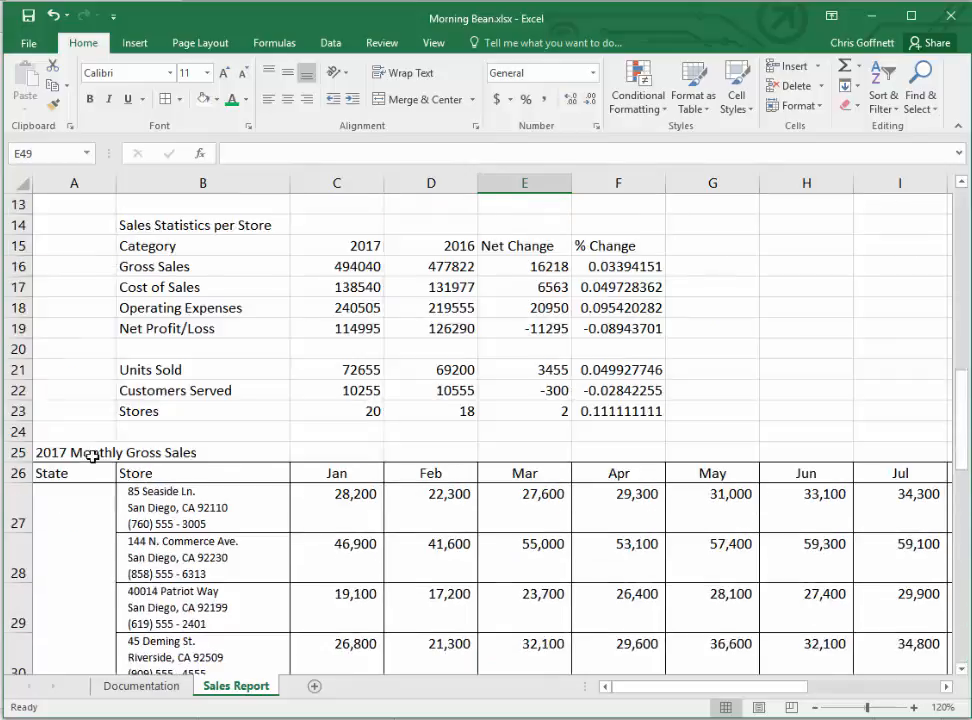
pyautogui.scroll(-4, 80, 455)
pyautogui.click(59, 246)
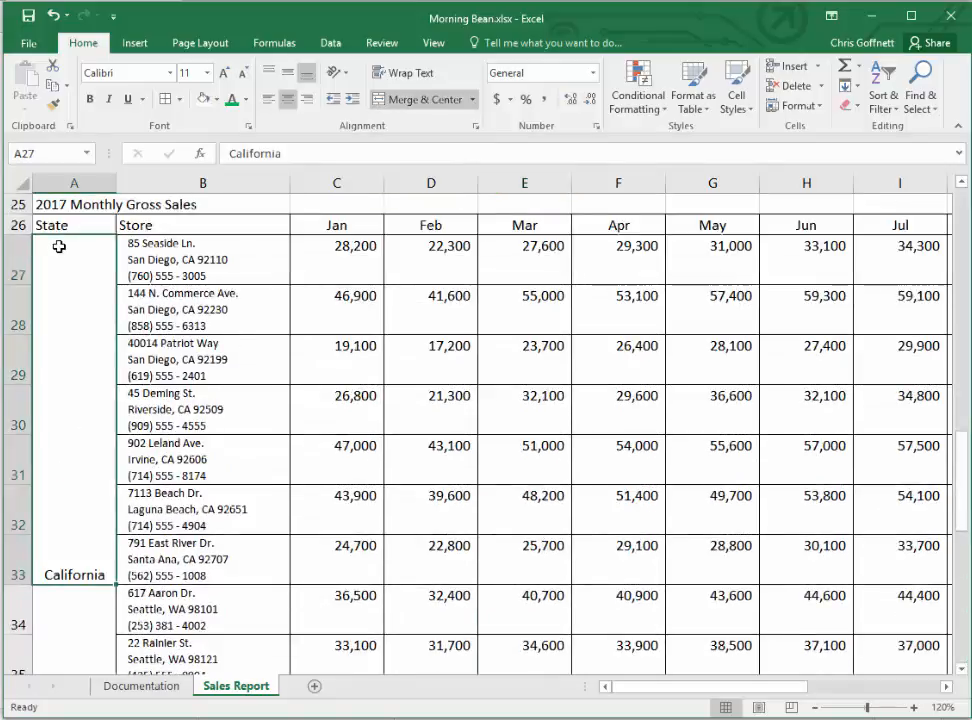
pyautogui.click(347, 74)
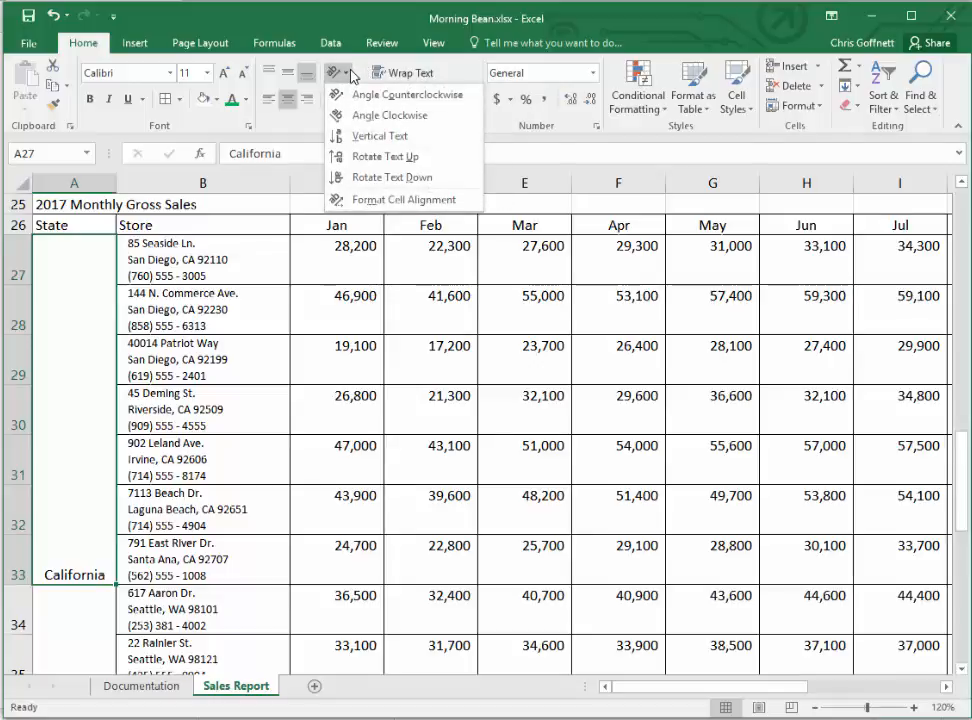
pyautogui.click(389, 160)
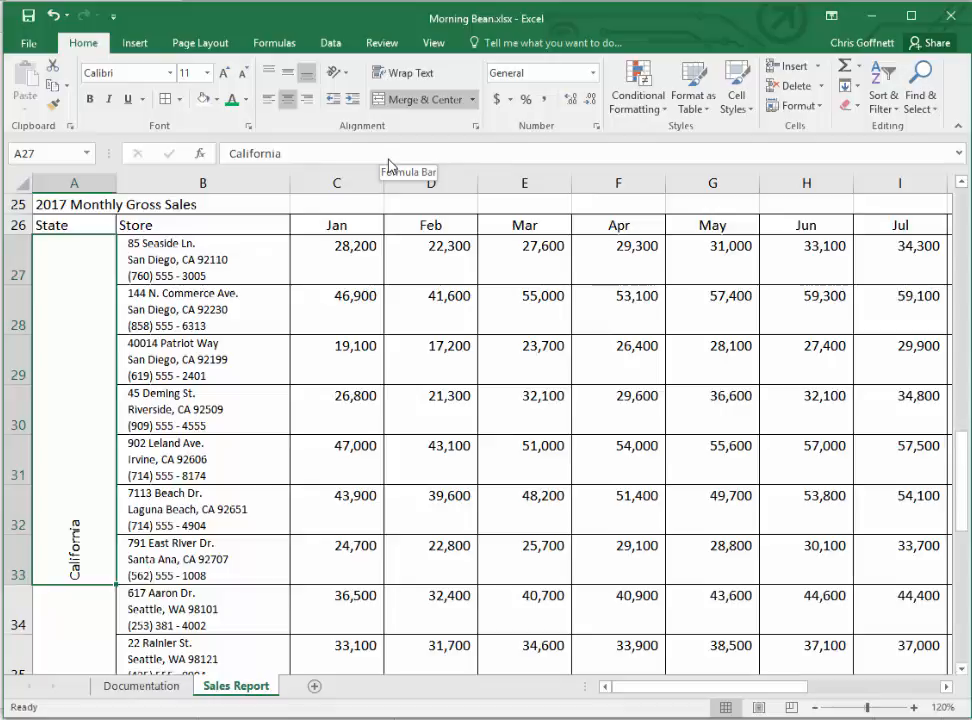
pyautogui.click(286, 75)
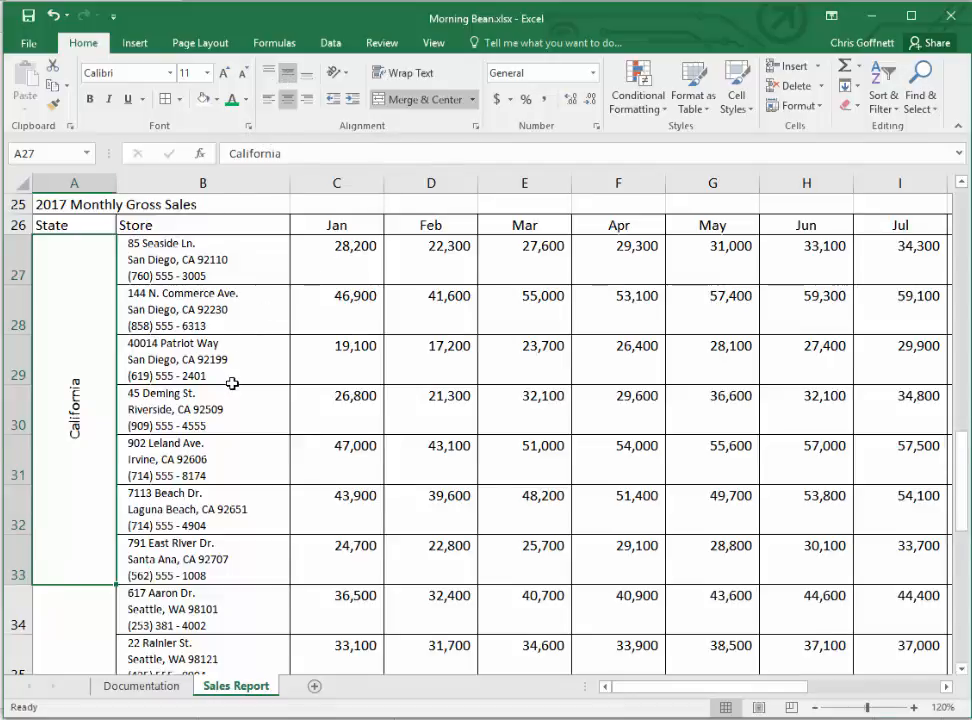
# - Rotate the remaining state names in A34:A46, Washington through Colorado, up and middle-align them vertically
pyautogui.scroll(-3, 229, 383)
pyautogui.scroll(-1, 229, 383)
pyautogui.moveTo(74, 262); pyautogui.dragTo(69, 581)
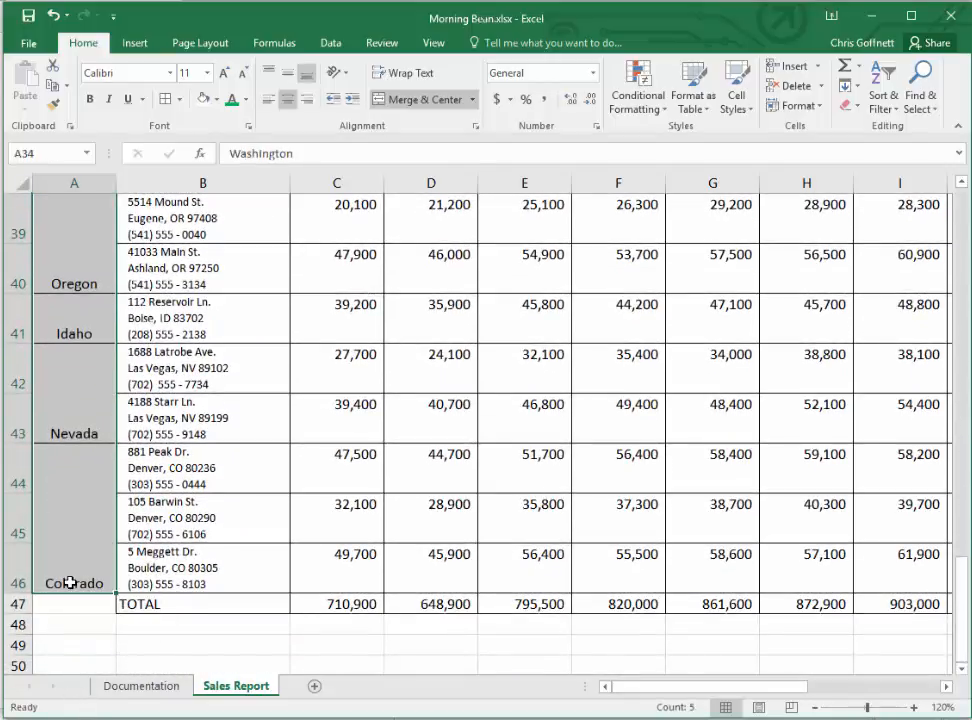
pyautogui.click(338, 72)
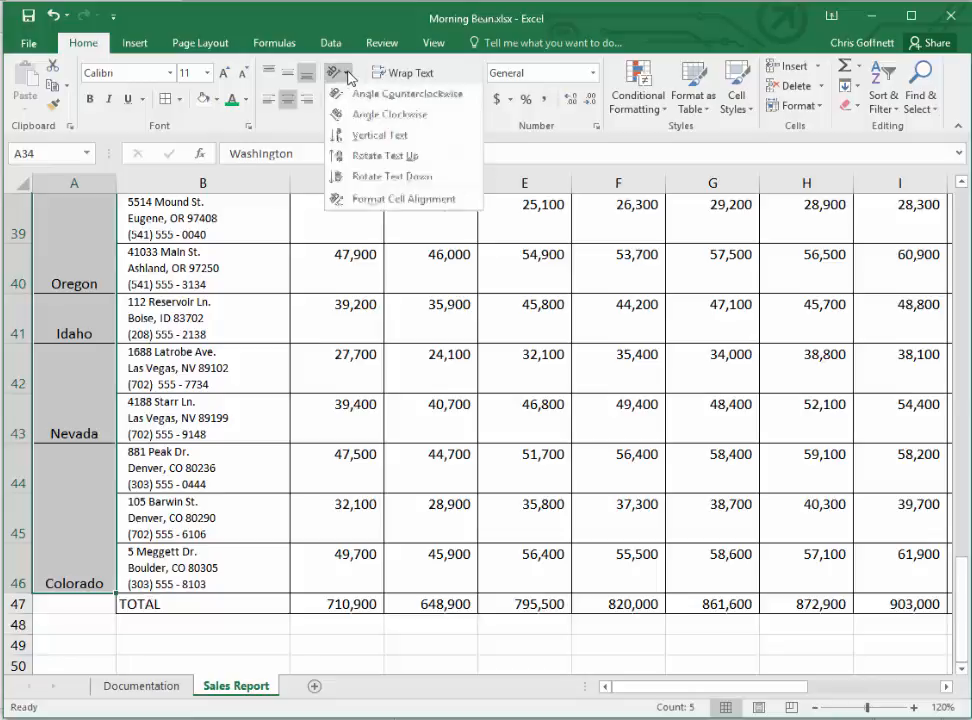
pyautogui.click(372, 157)
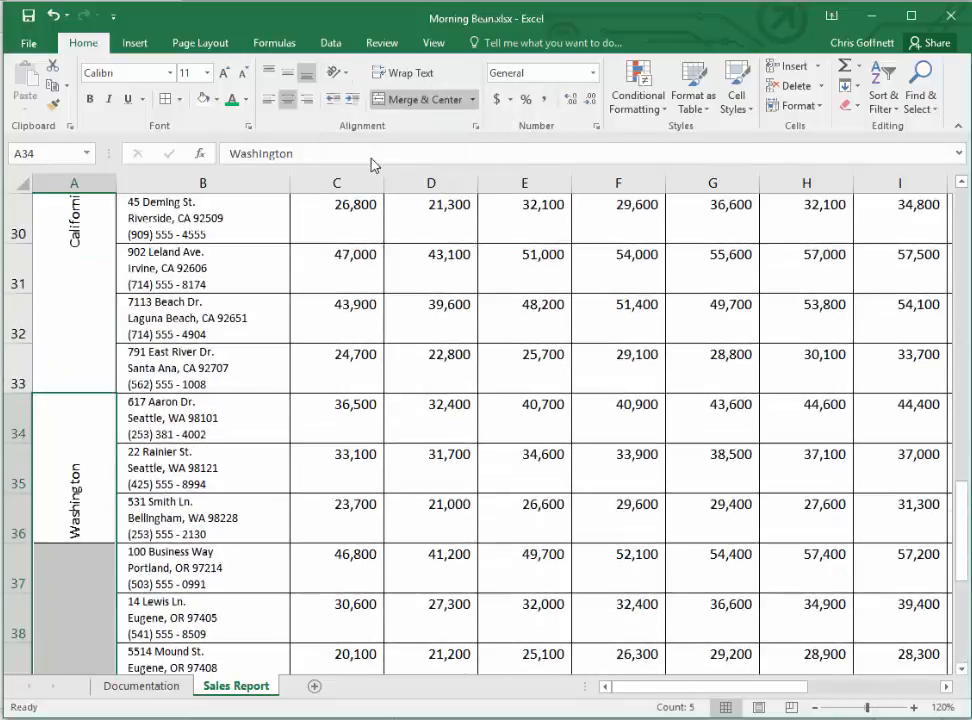
pyautogui.click(288, 72)
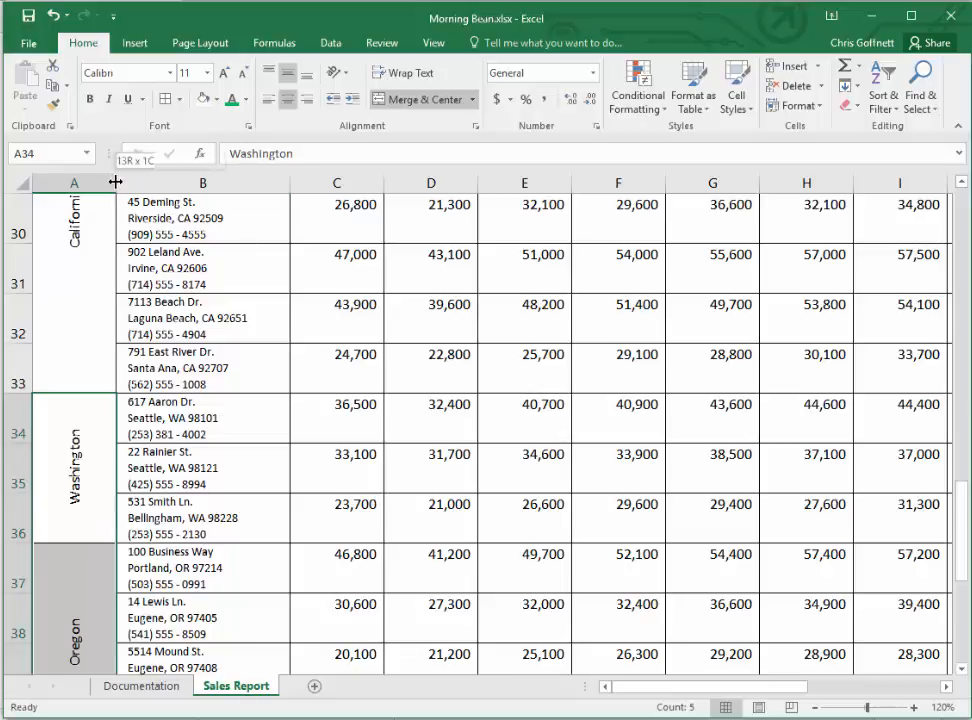
# - Narrow column A to about two-thirds of its width around the rotated state names
pyautogui.moveTo(115, 181); pyautogui.dragTo(88, 181)
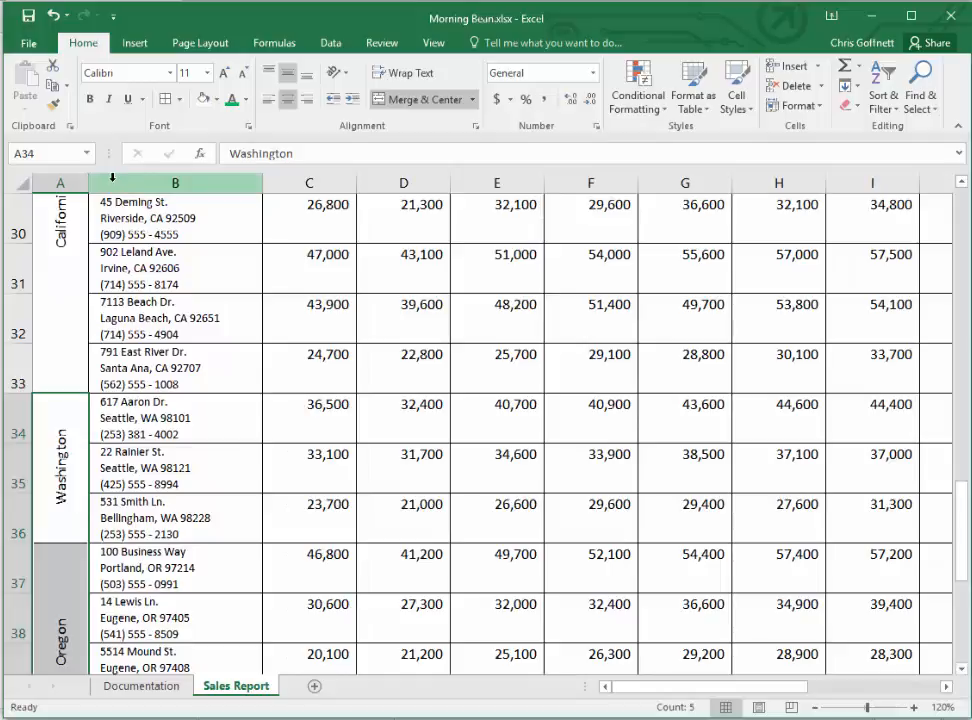
pyautogui.scroll(-4, 122, 347)
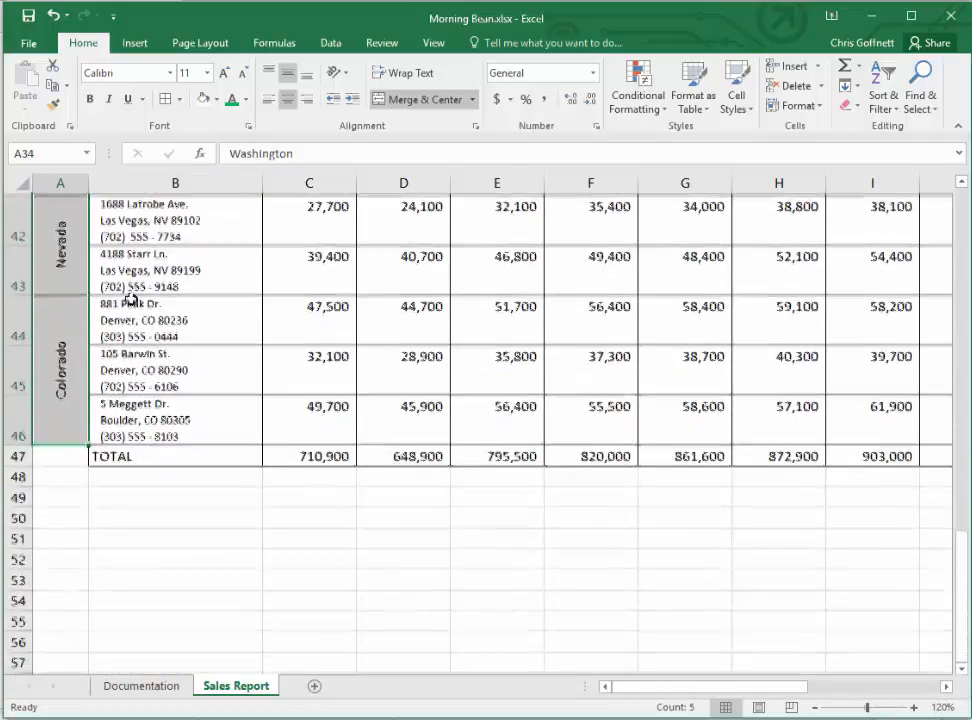
pyautogui.click(68, 458)
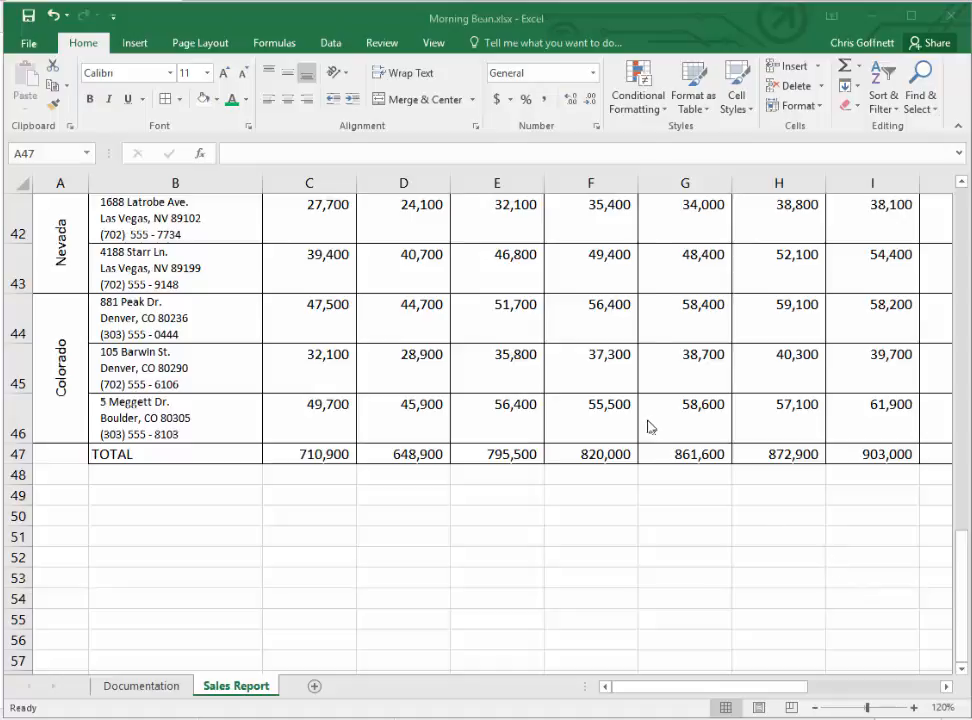
# - Set the font color of the heading row A26:O26 to the theme color White, Background 1
pyautogui.click(54, 154)
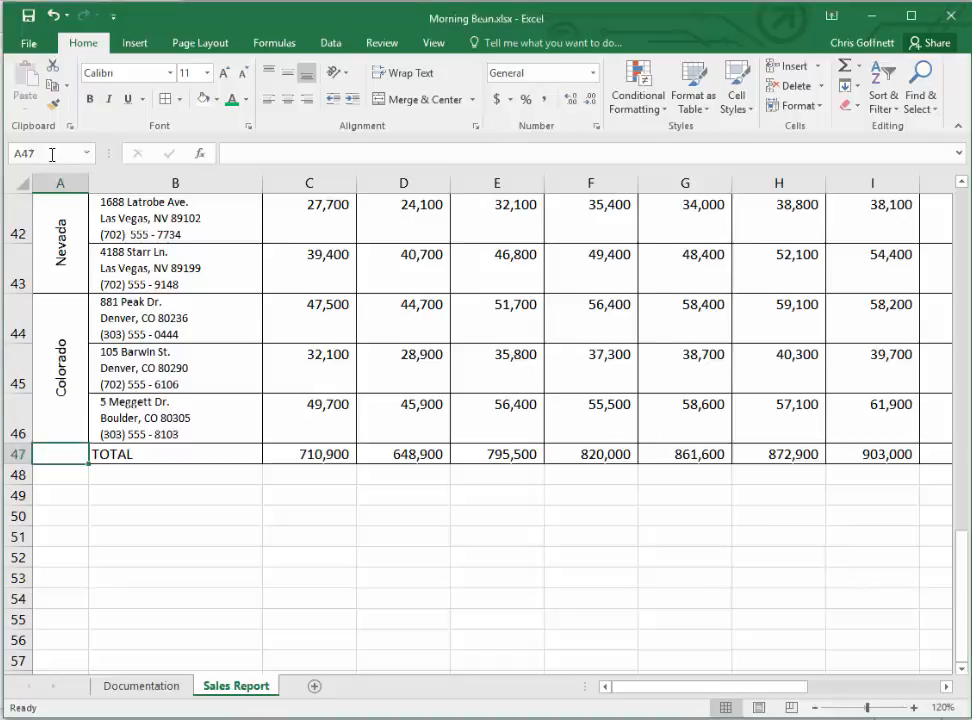
pyautogui.click(52, 154)
pyautogui.write('a26:o26')
pyautogui.press('Return')
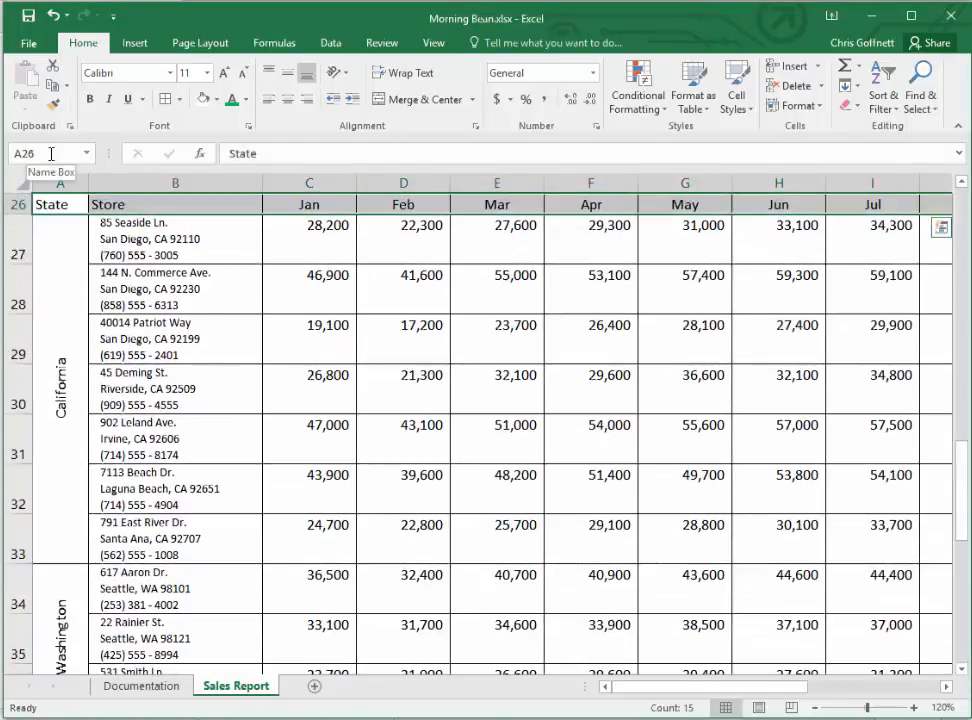
pyautogui.click(250, 129)
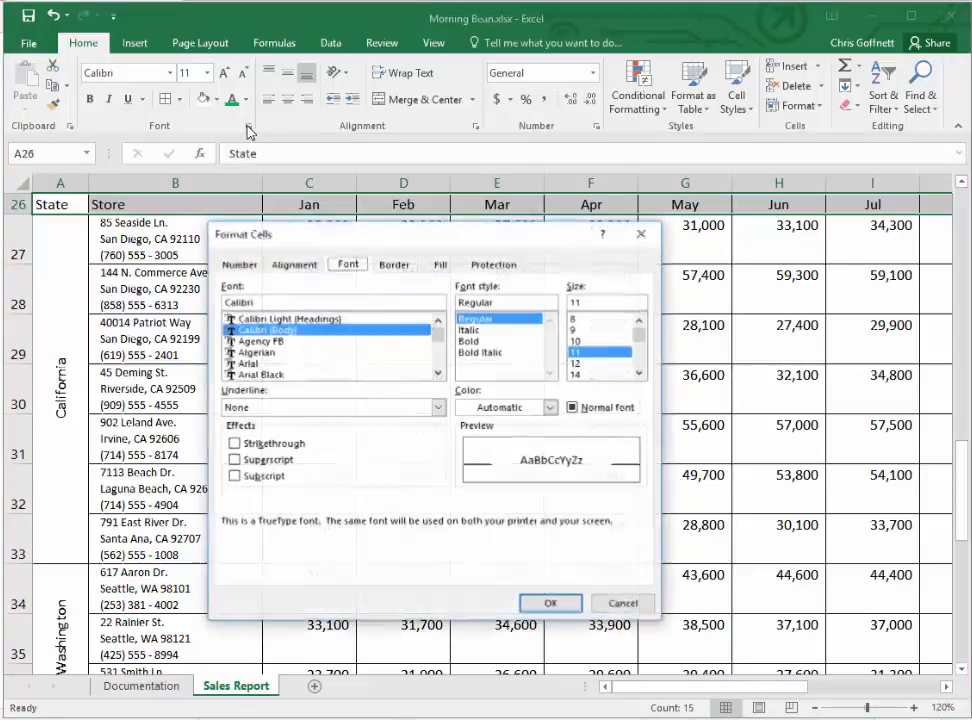
pyautogui.moveTo(373, 245); pyautogui.dragTo(276, 130)
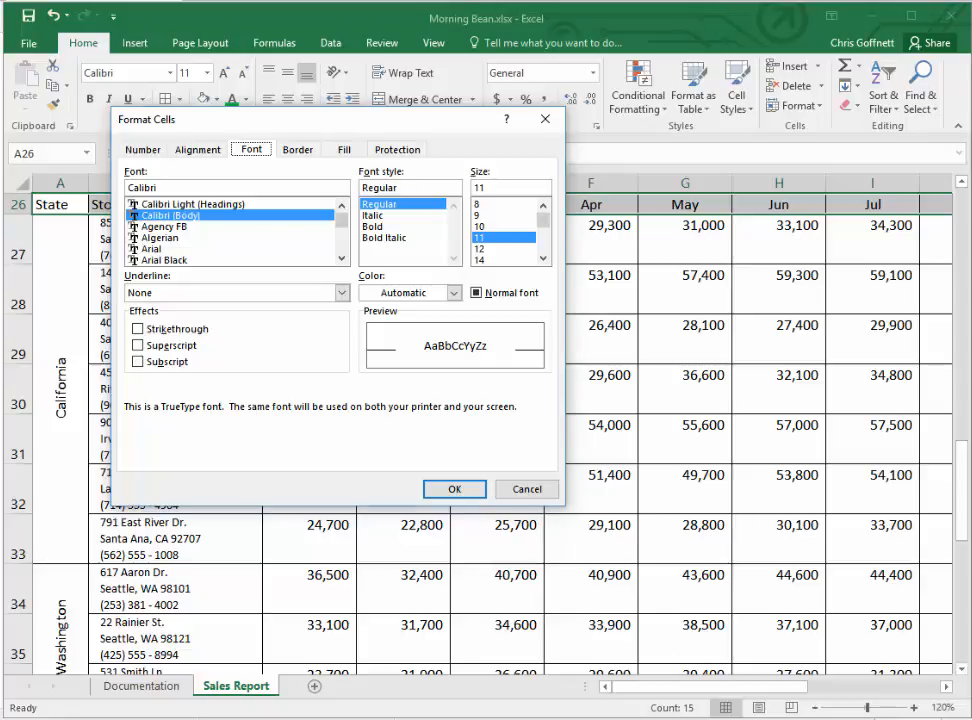
pyautogui.click(453, 293)
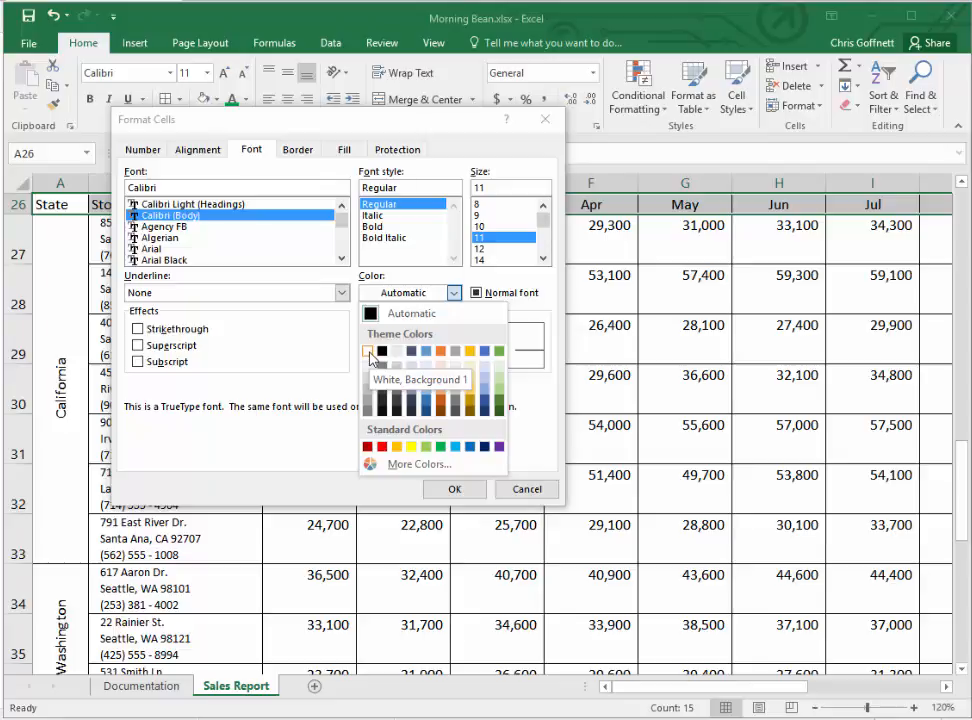
pyautogui.click(455, 293)
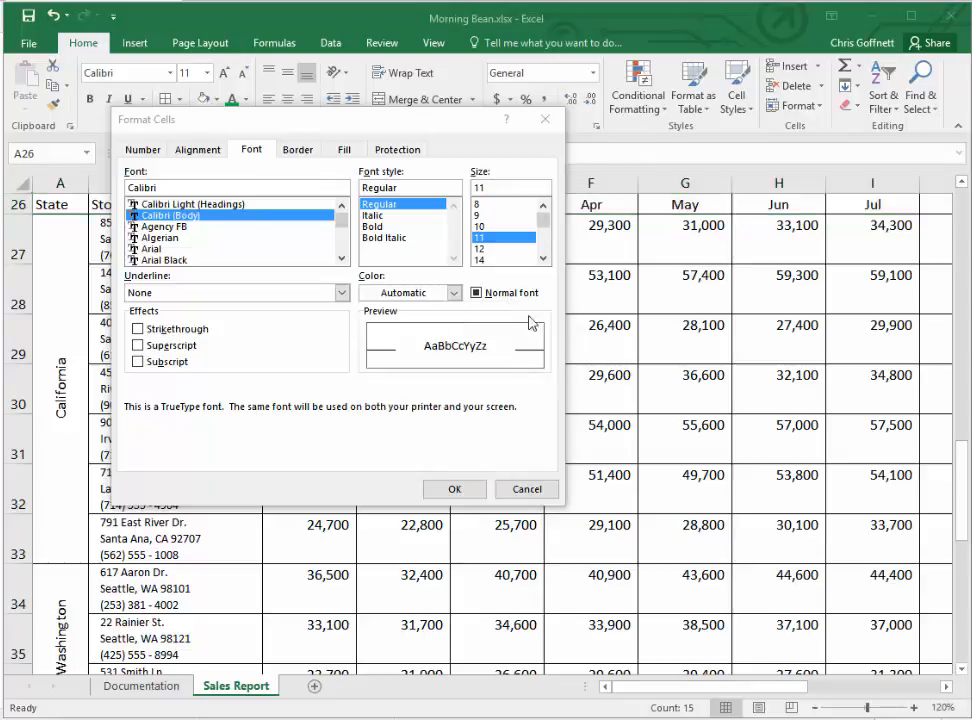
pyautogui.click(455, 293)
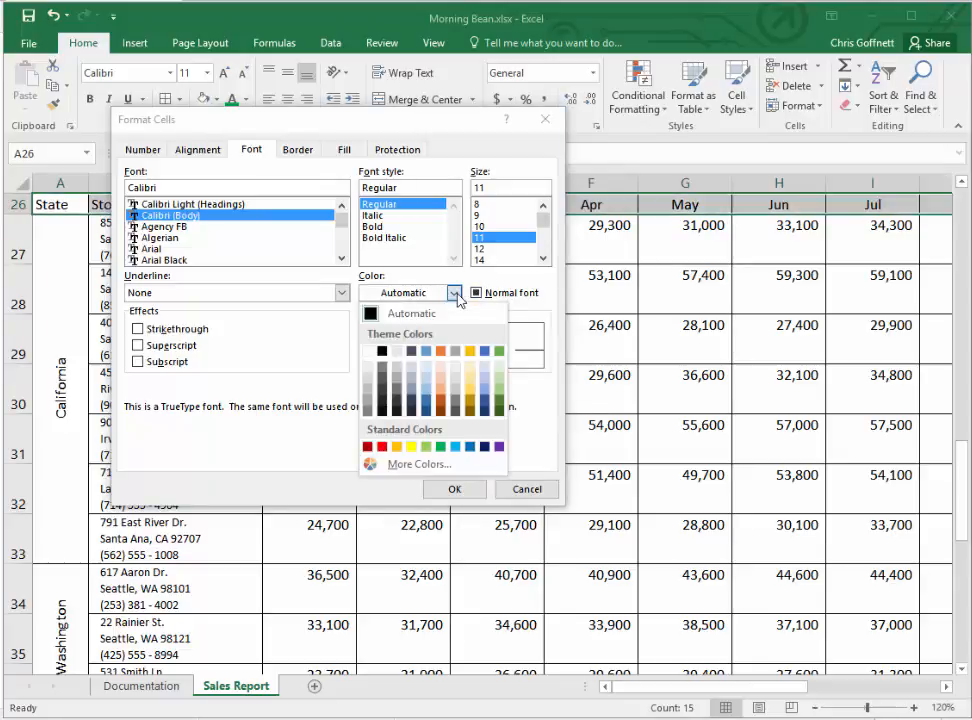
pyautogui.click(368, 351)
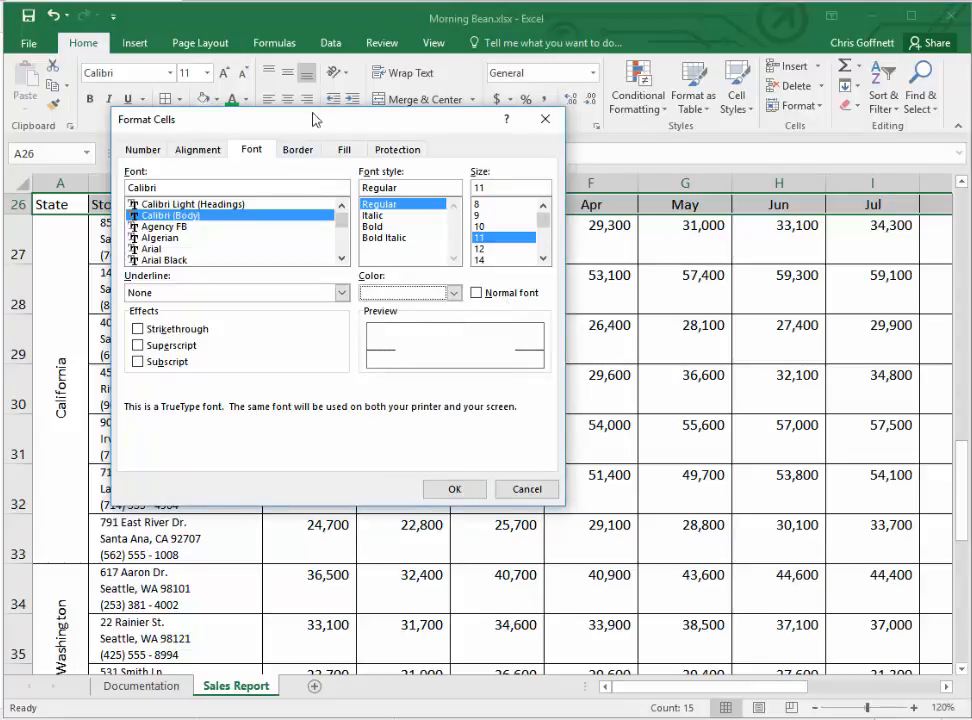
# - Fill the heading row A26:O26 with the standard green background color and apply the cell formatting
pyautogui.click(344, 150)
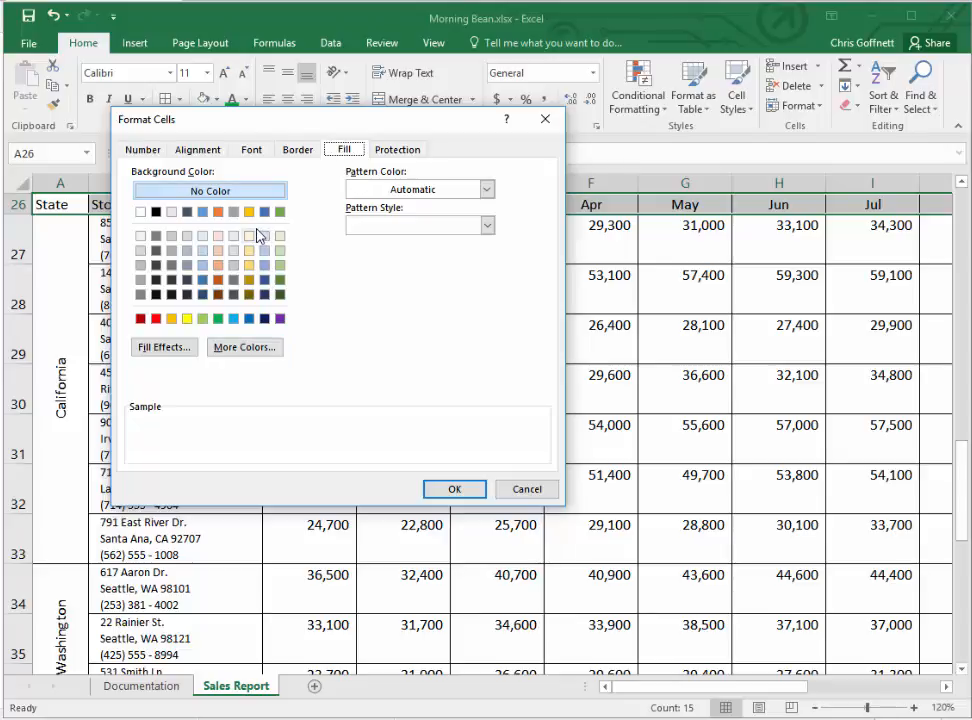
pyautogui.click(219, 319)
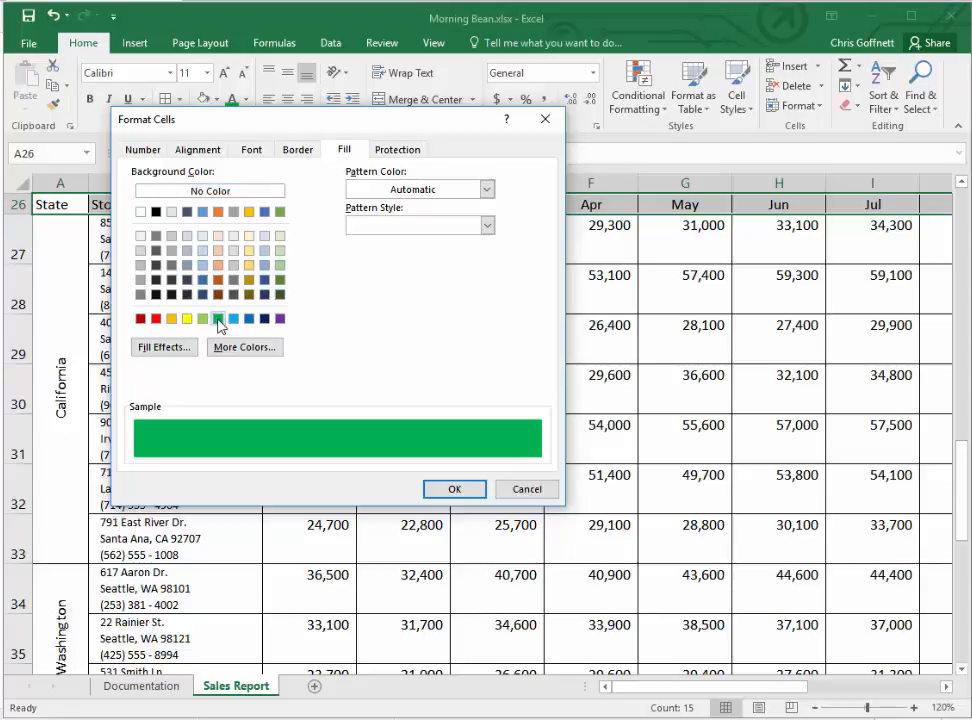
pyautogui.click(448, 490)
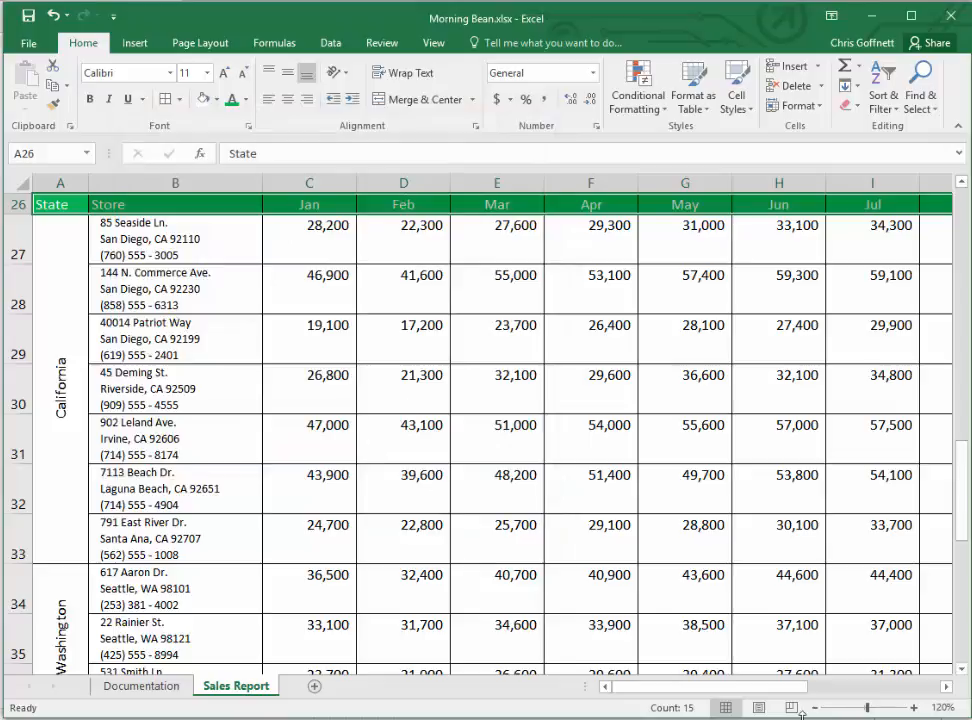
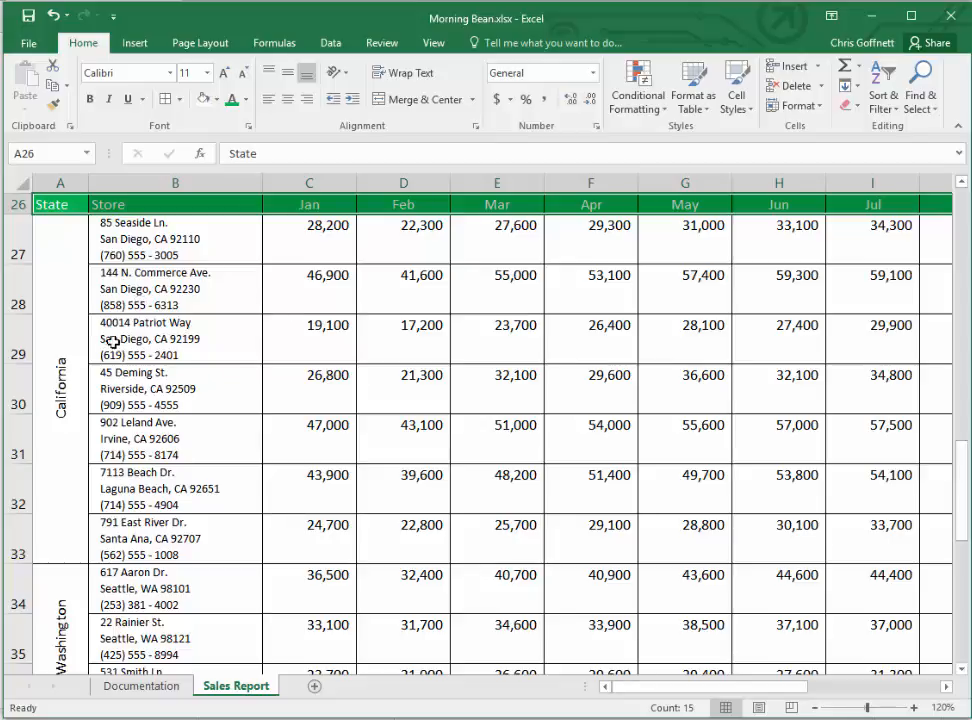
# - Choose the gold theme color as the background fill for the merged state name cells A27:A46, California through Colorado
pyautogui.click(61, 262)
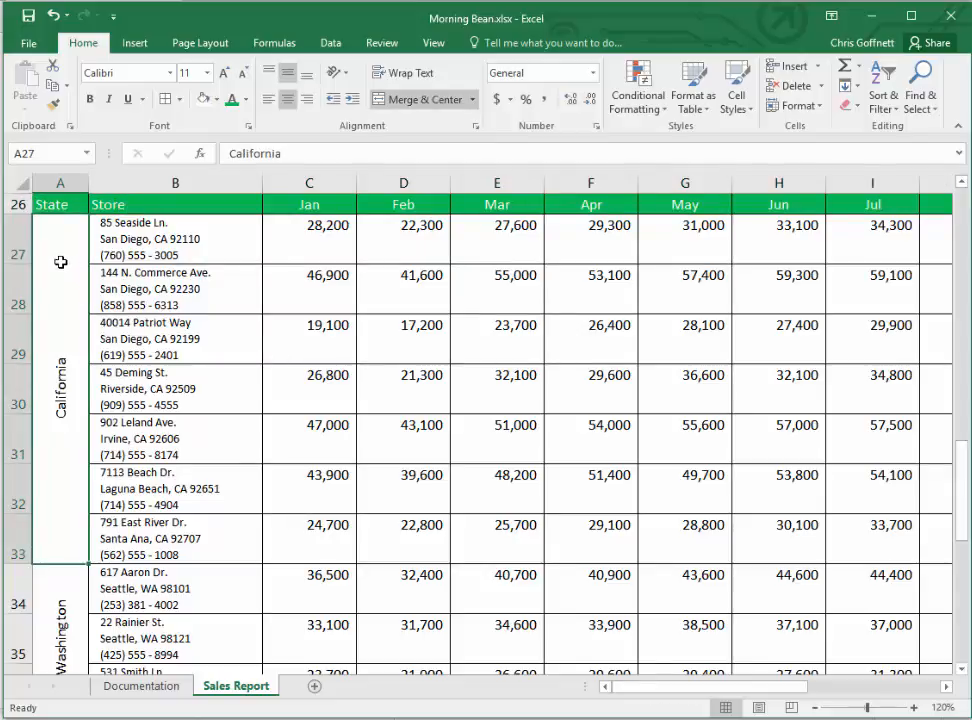
pyautogui.moveTo(61, 262); pyautogui.dragTo(48, 514)
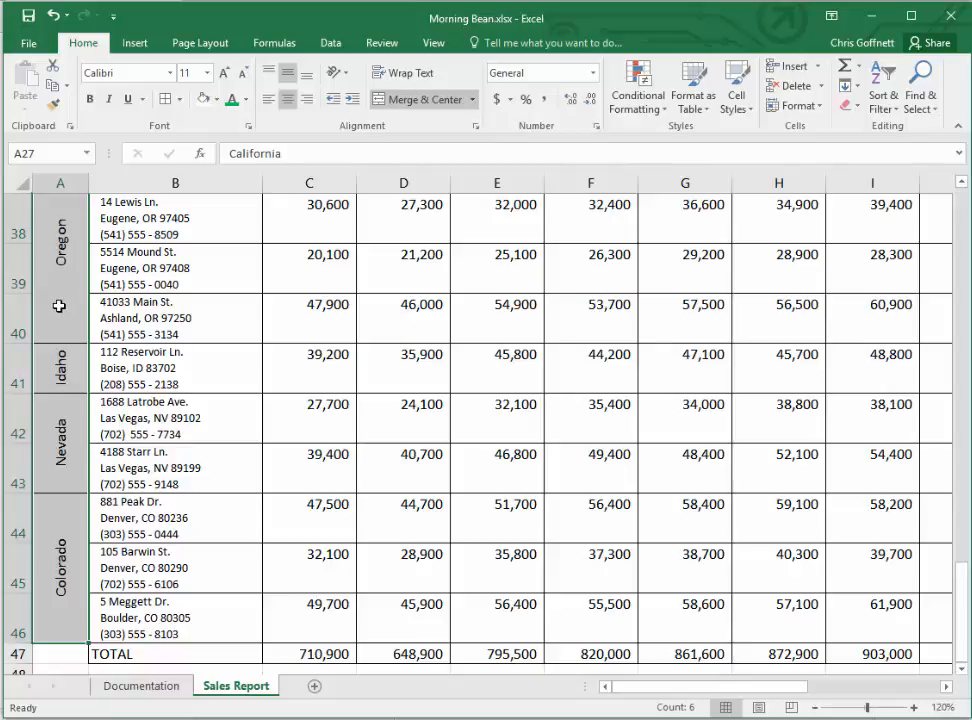
pyautogui.rightClick(59, 306)
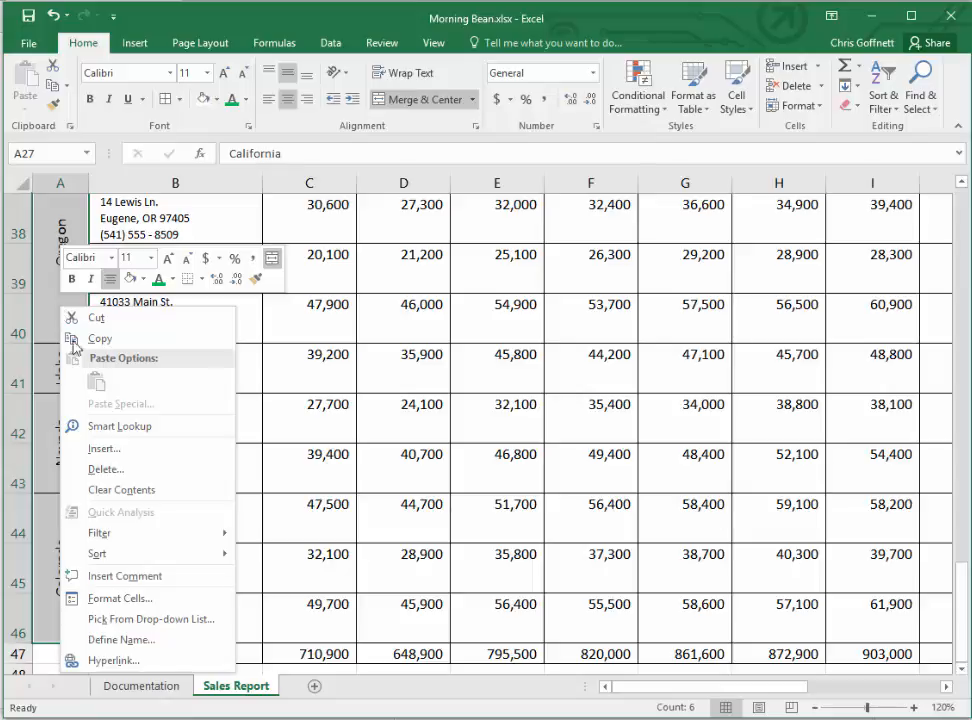
pyautogui.click(145, 602)
pyautogui.moveTo(112, 402); pyautogui.dragTo(347, 341)
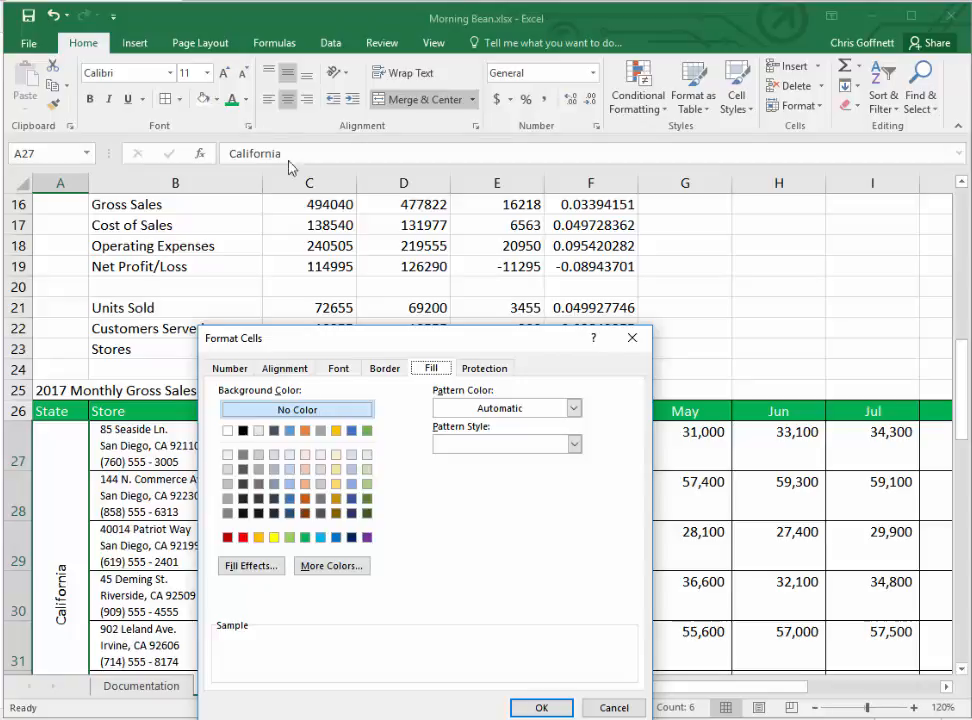
pyautogui.click(336, 432)
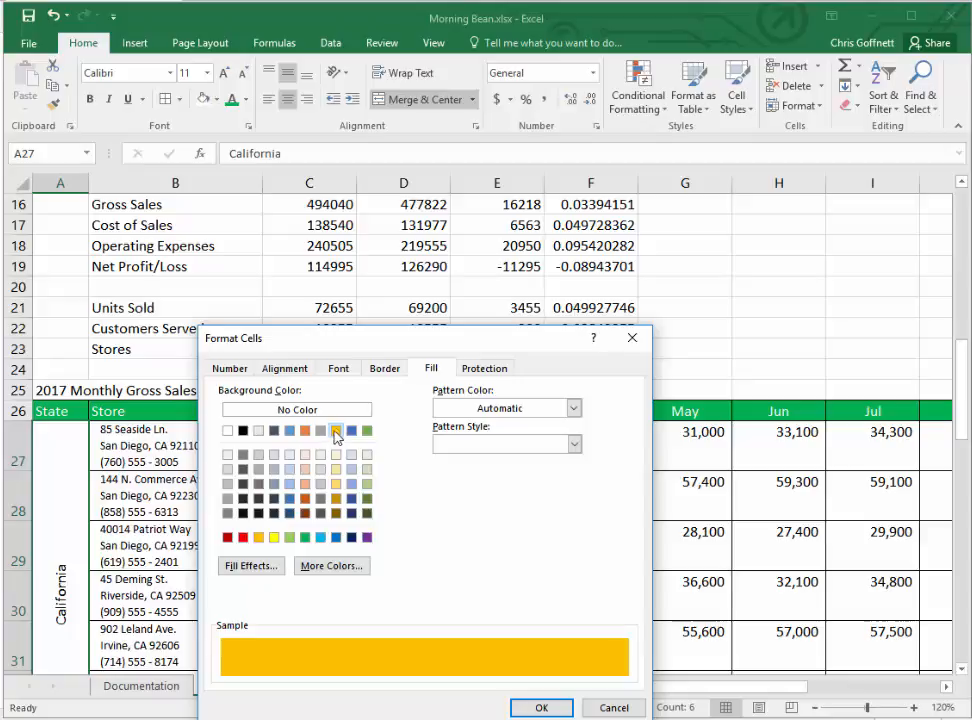
# - Set the state names' font in A27:A46 to white, bold, size 14, and apply the cell formatting
pyautogui.click(341, 369)
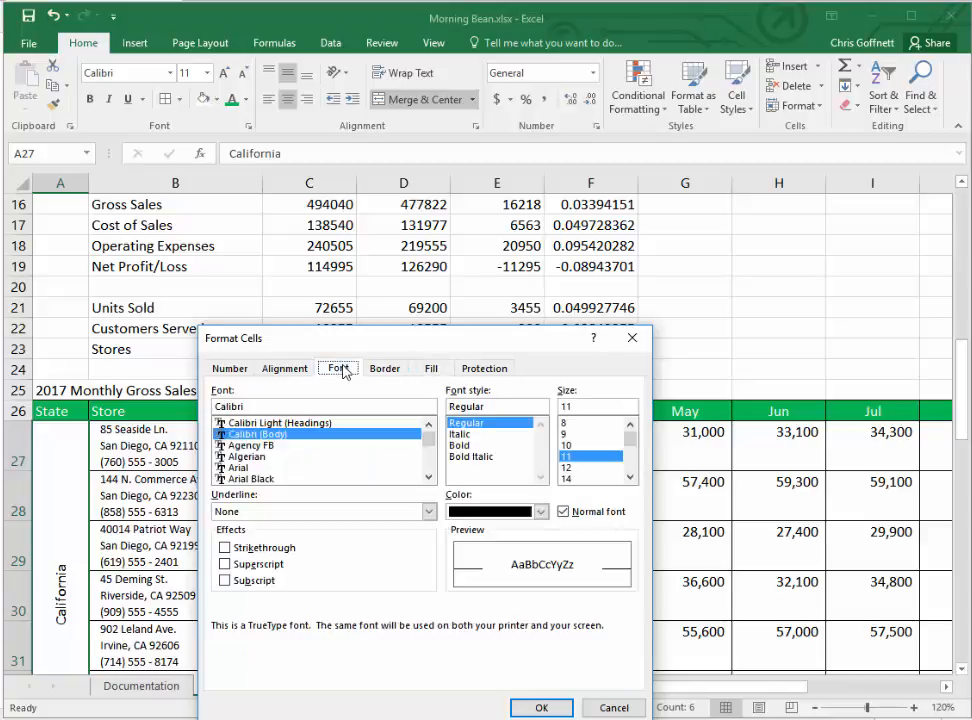
pyautogui.click(541, 512)
pyautogui.click(460, 572)
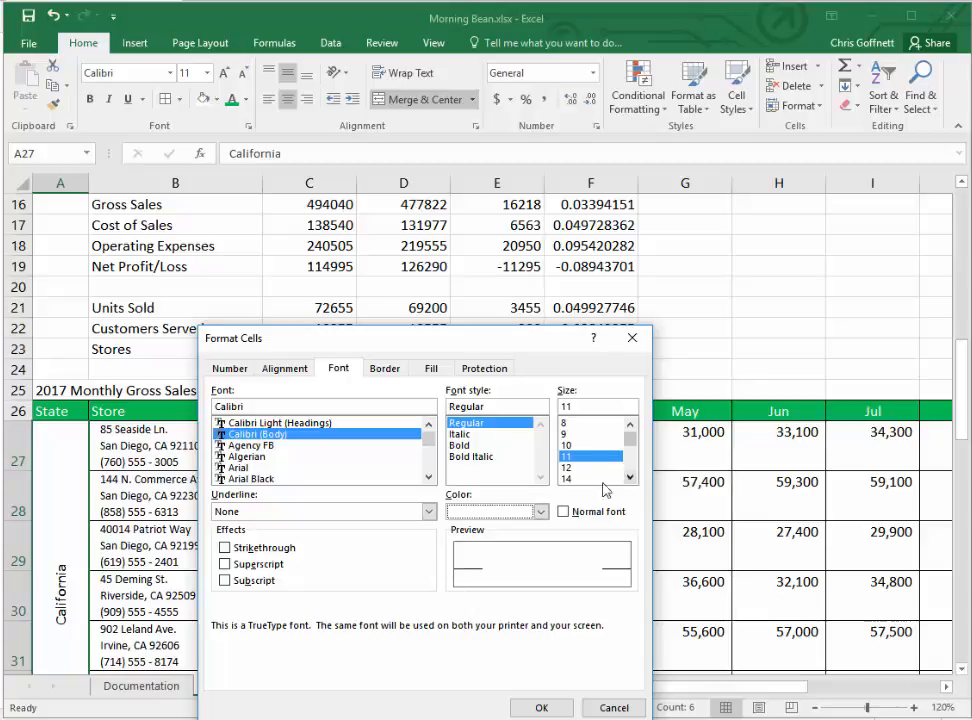
pyautogui.click(566, 478)
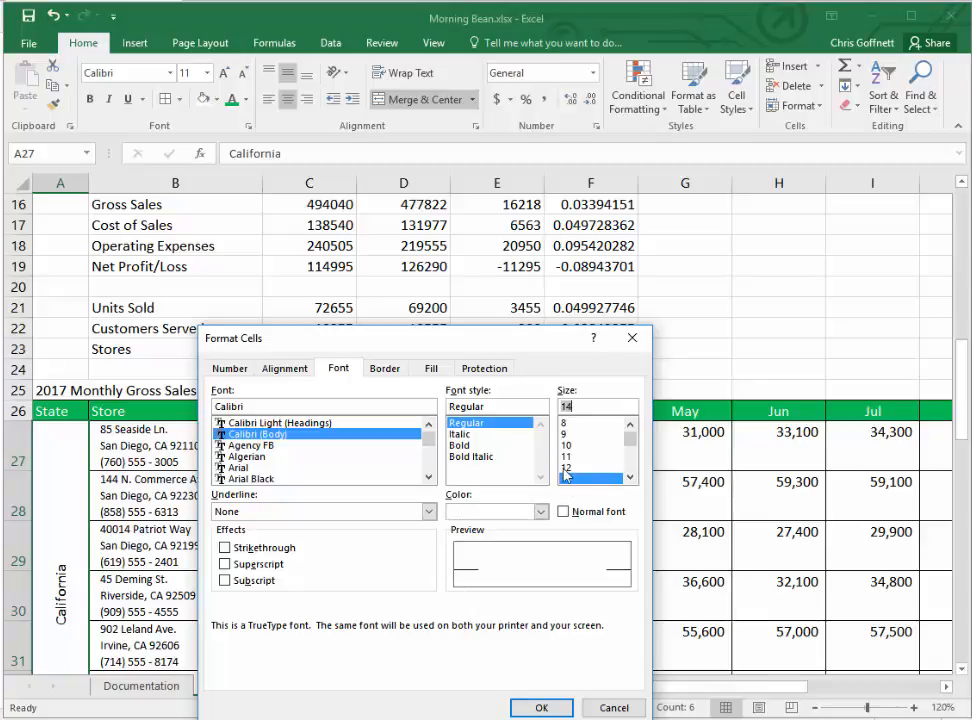
pyautogui.click(462, 446)
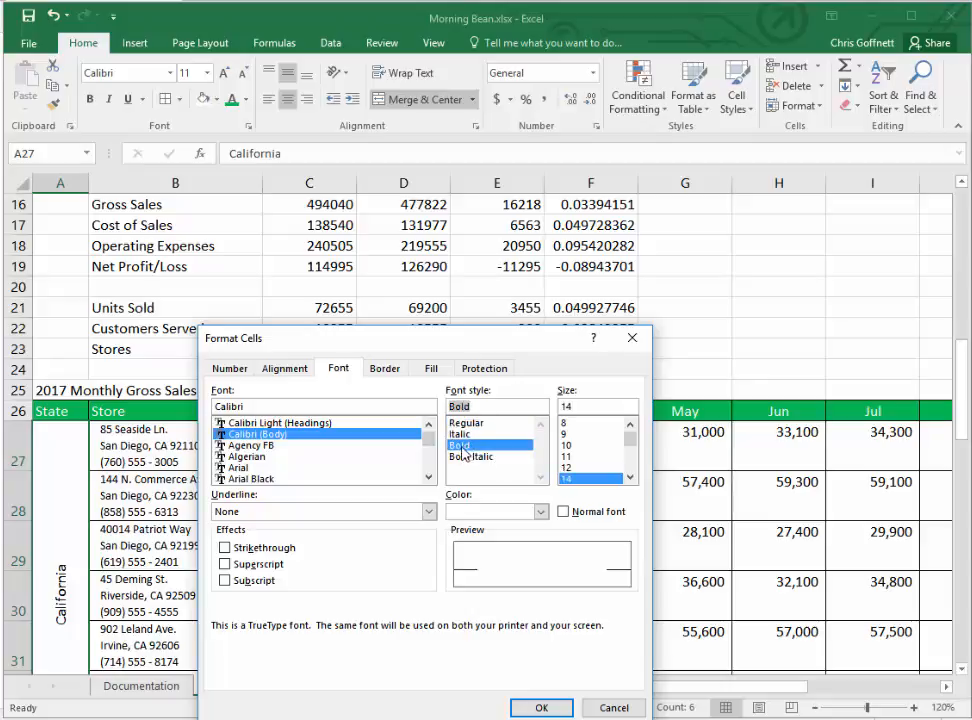
pyautogui.click(541, 708)
pyautogui.click(219, 369)
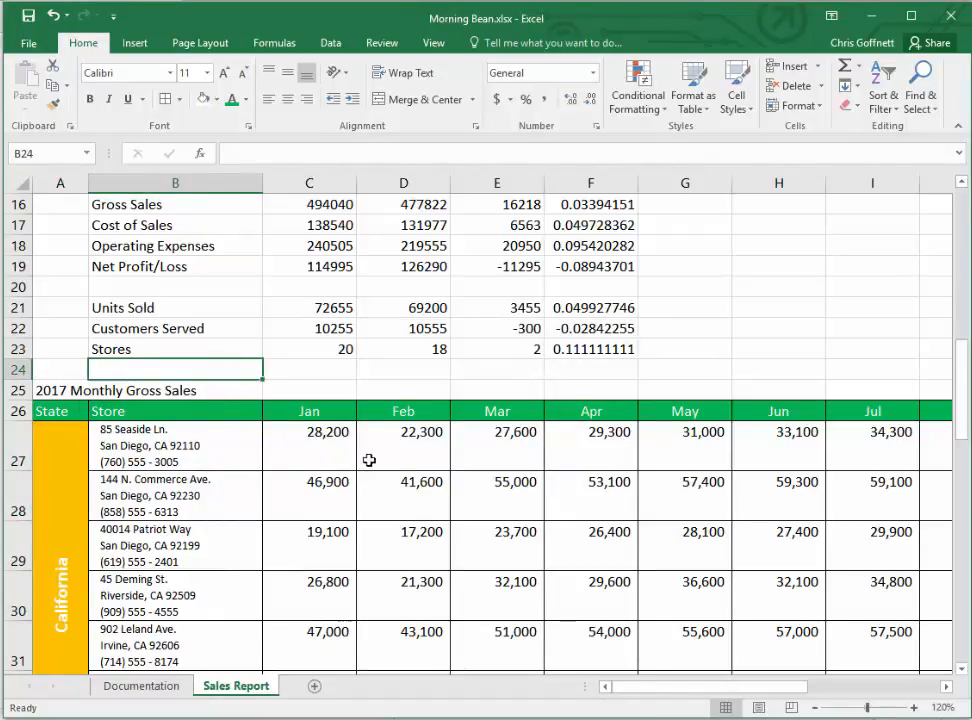
pyautogui.scroll(-5, 340, 460)
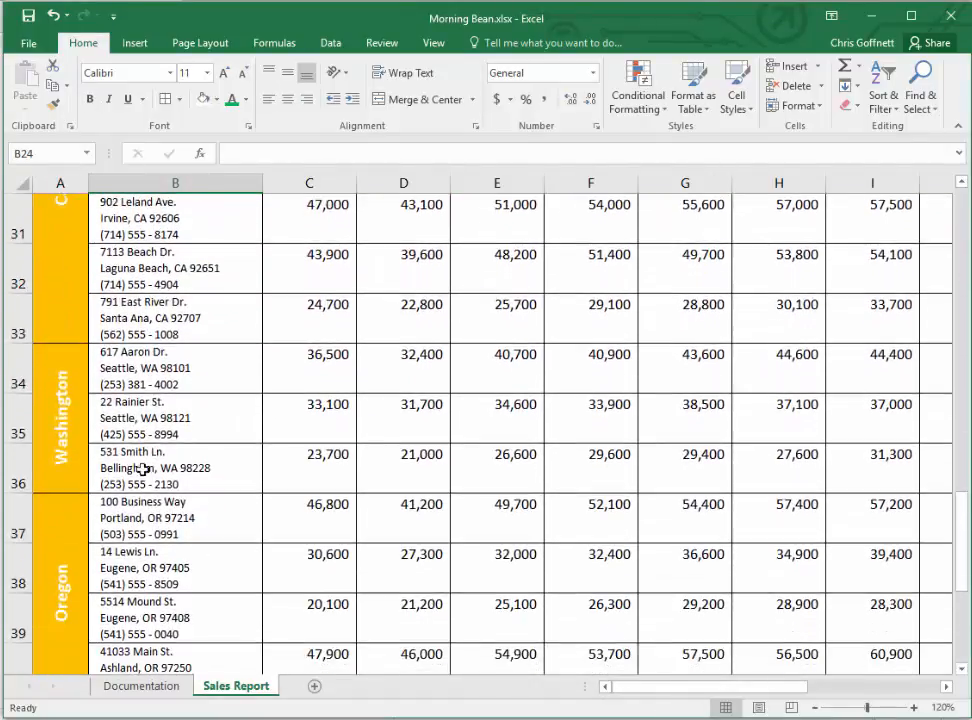
pyautogui.scroll(2, 76, 455)
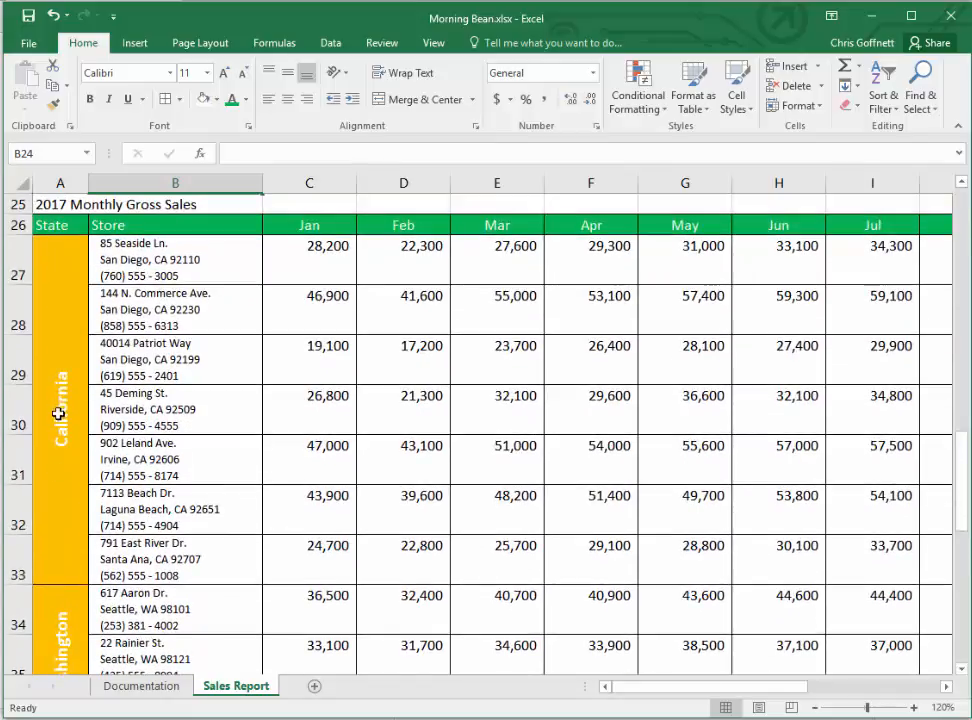